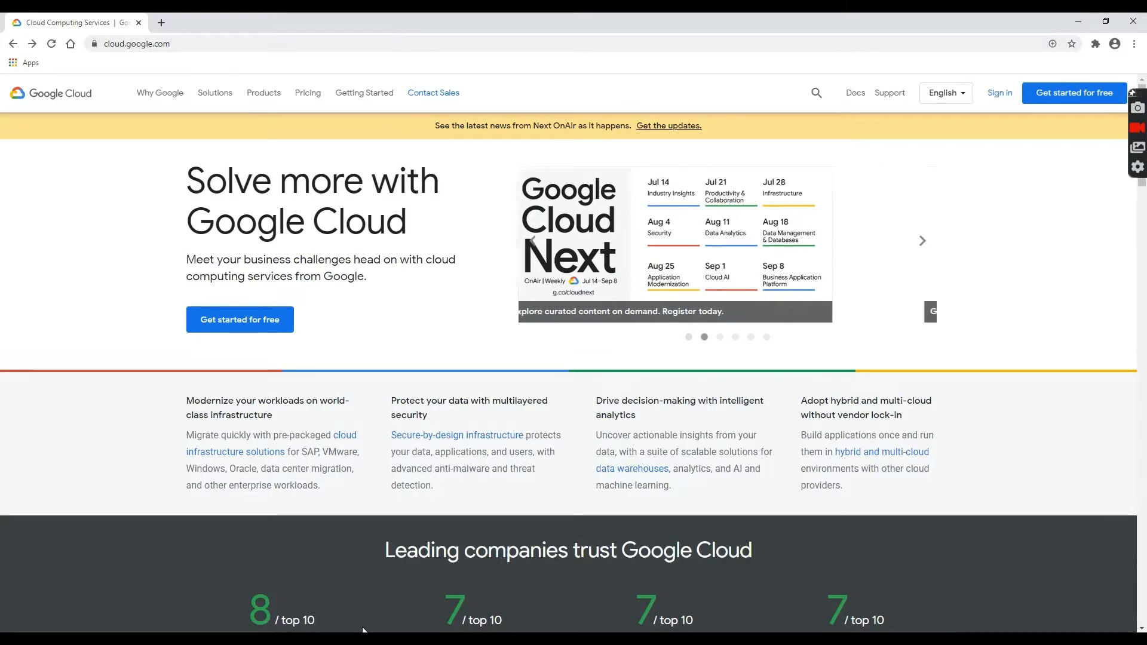
# Highlight the 'Host SUSE Linux with compute engine' step on the process slide.
pyautogui.moveTo(370, 600)
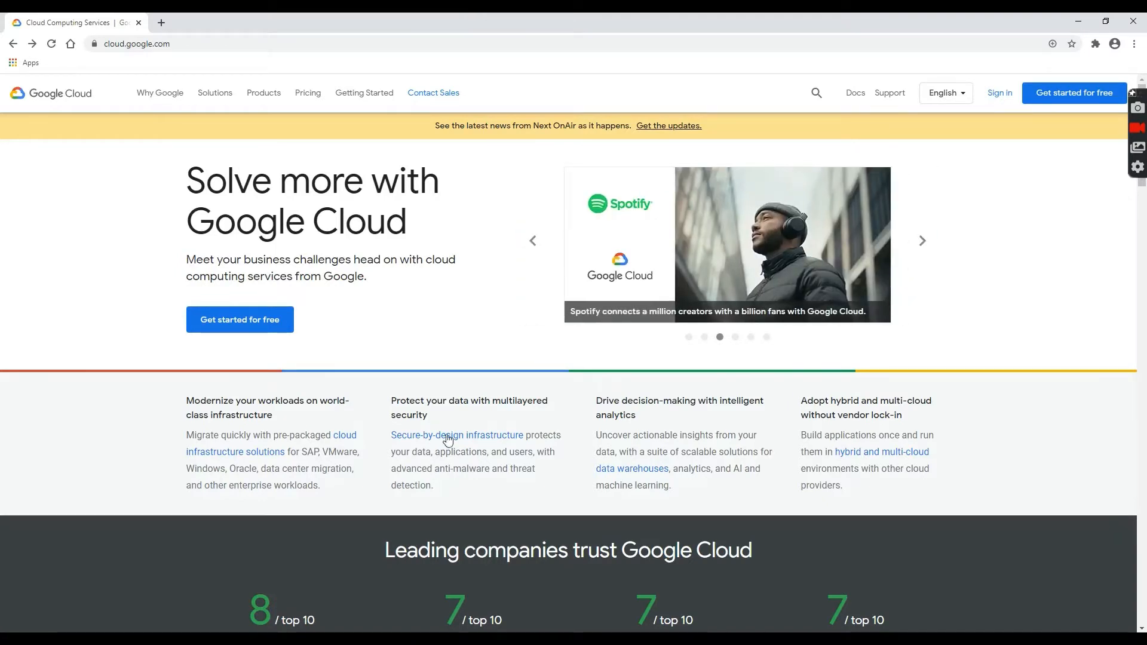
pyautogui.hotkey('alt', 'Tab')
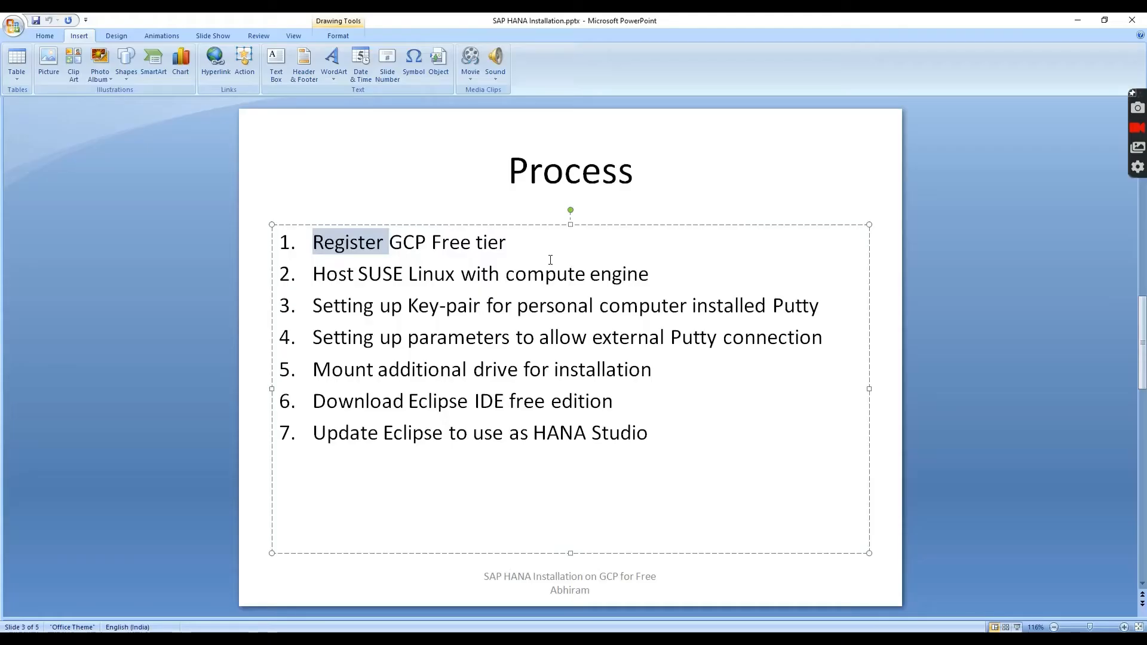
pyautogui.click(545, 239)
pyautogui.moveTo(682, 275); pyautogui.dragTo(342, 277)
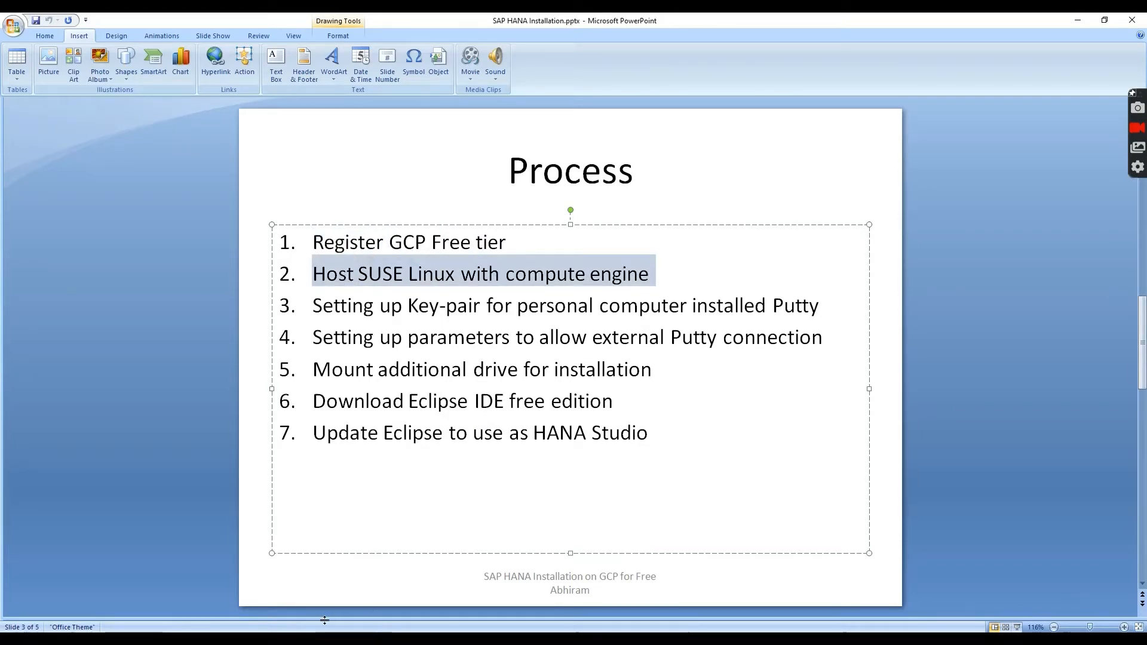
pyautogui.hotkey('alt', 'Tab')
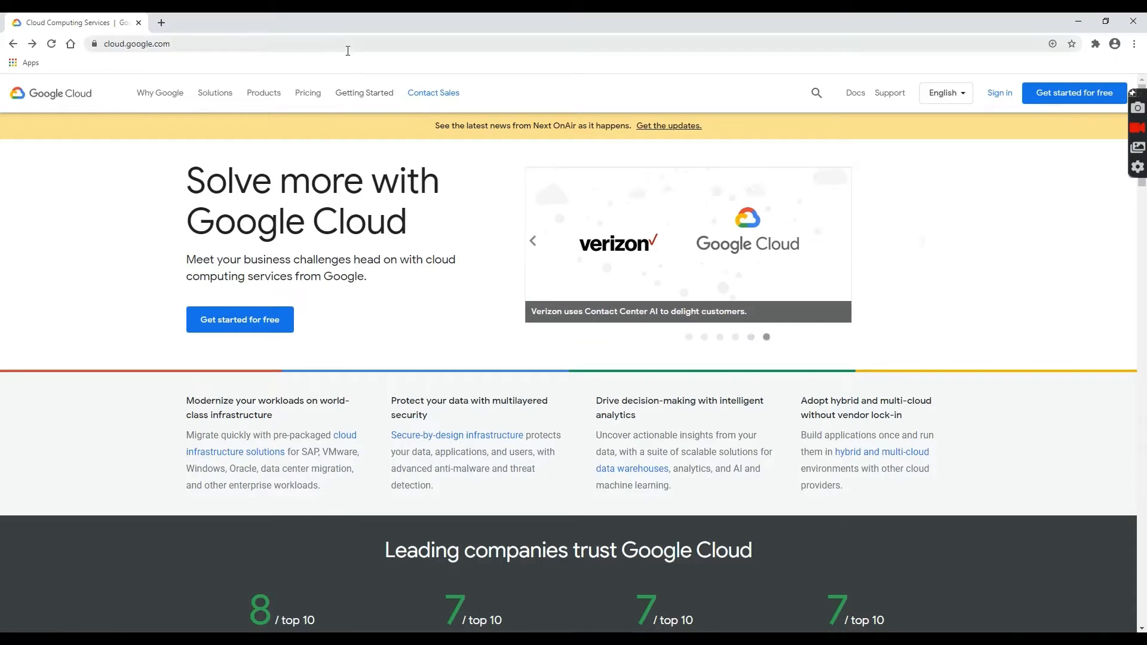
# Start the free Google Cloud trial and sign in with the training account's password.
pyautogui.click(346, 45)
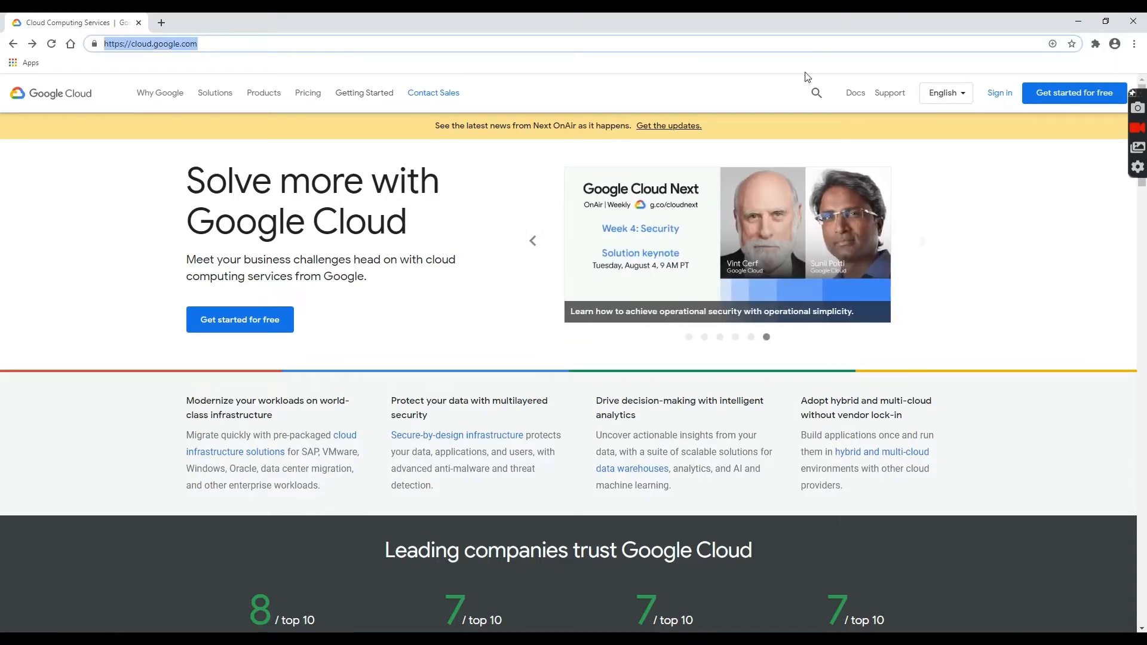
pyautogui.click(1074, 103)
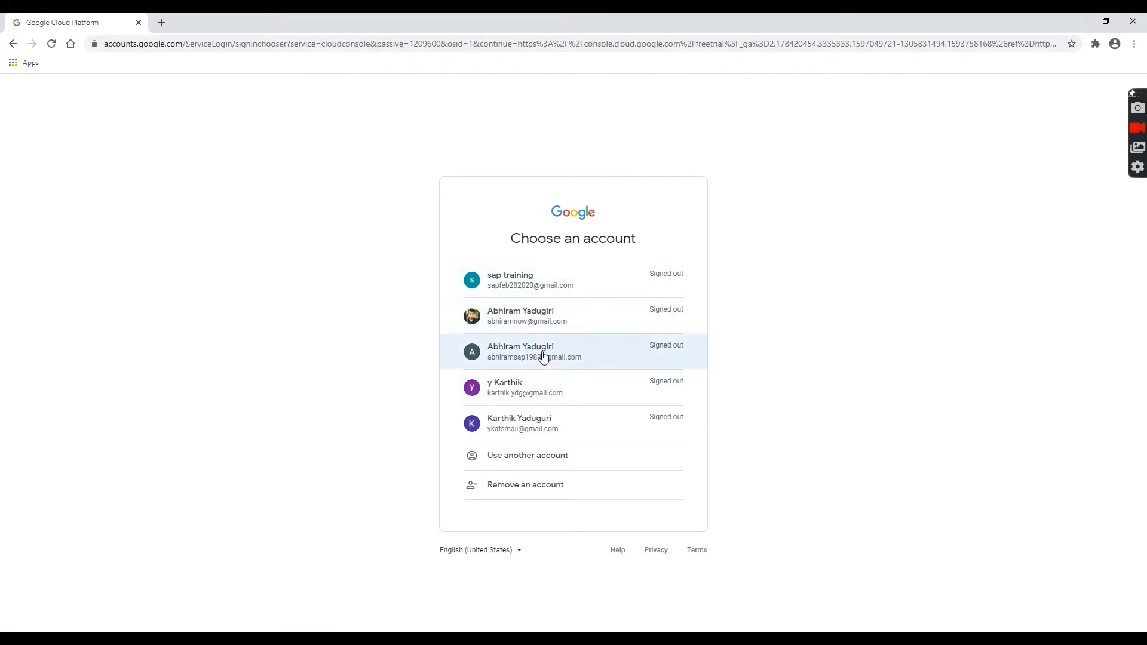
pyautogui.click(547, 293)
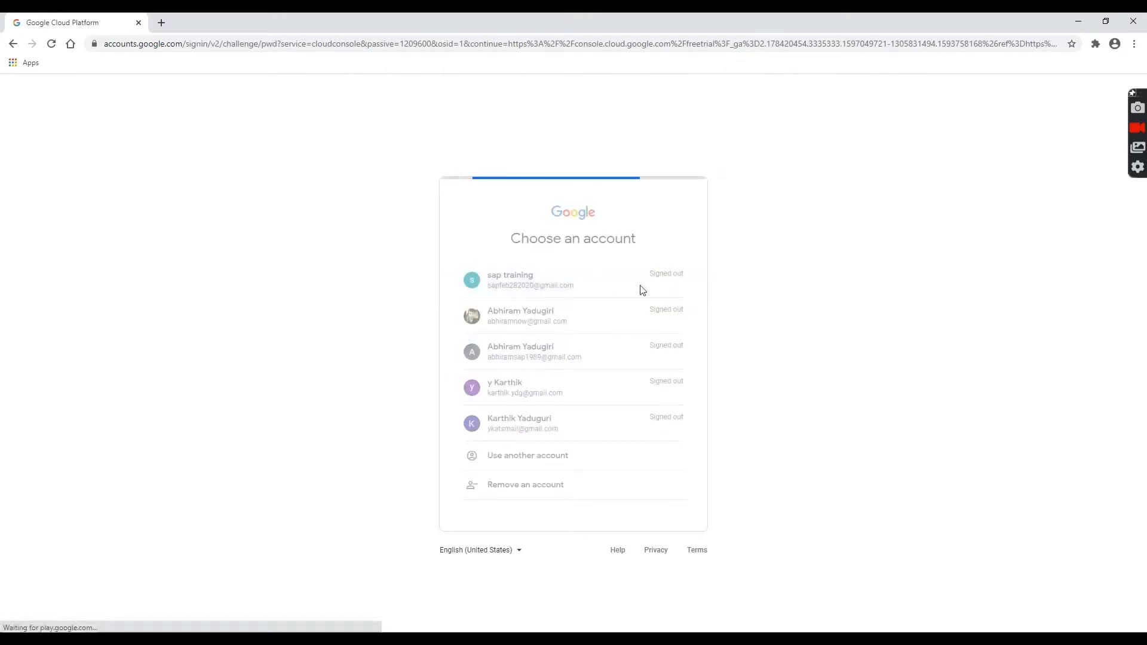
pyautogui.write('••')
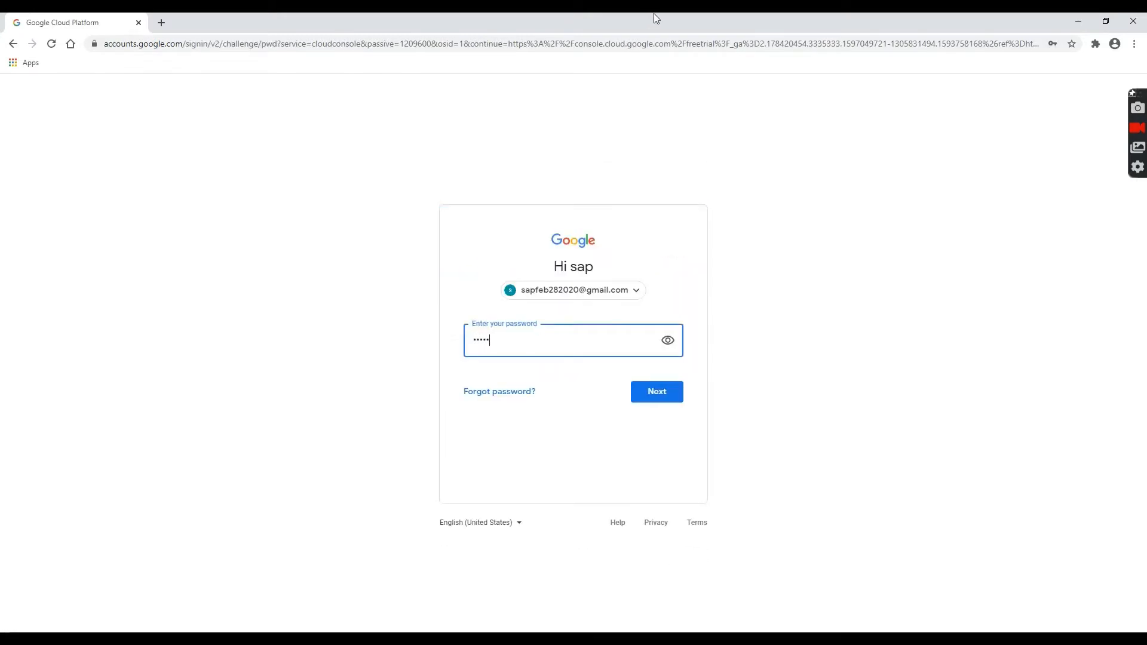
pyautogui.press('Return')
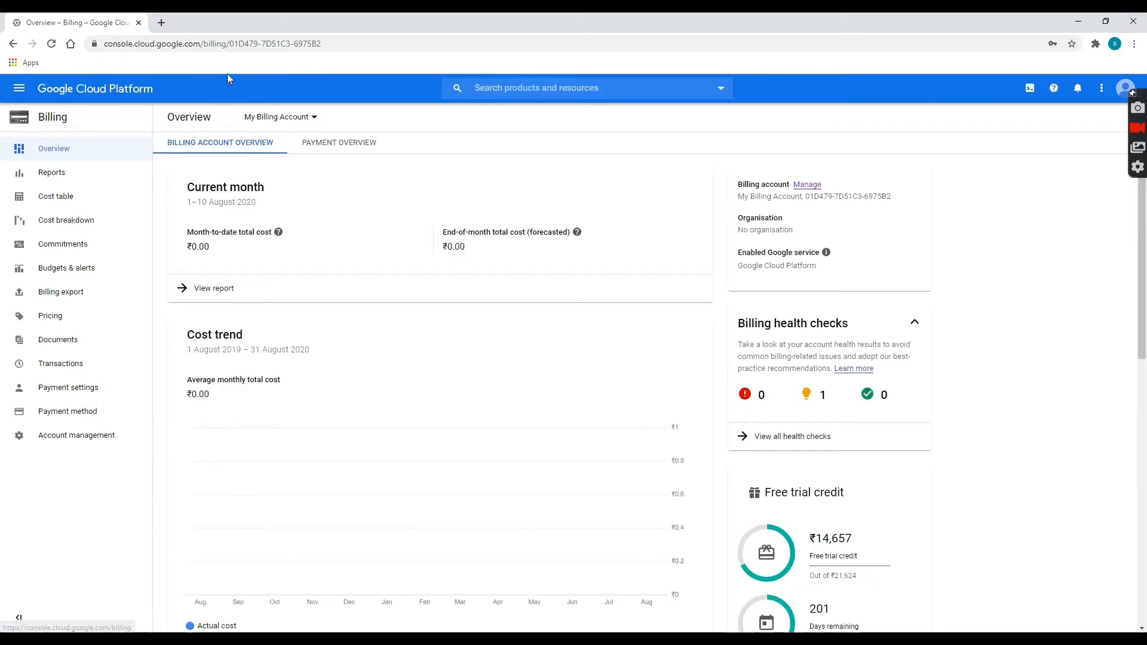
pyautogui.scroll(-3, 604, 484)
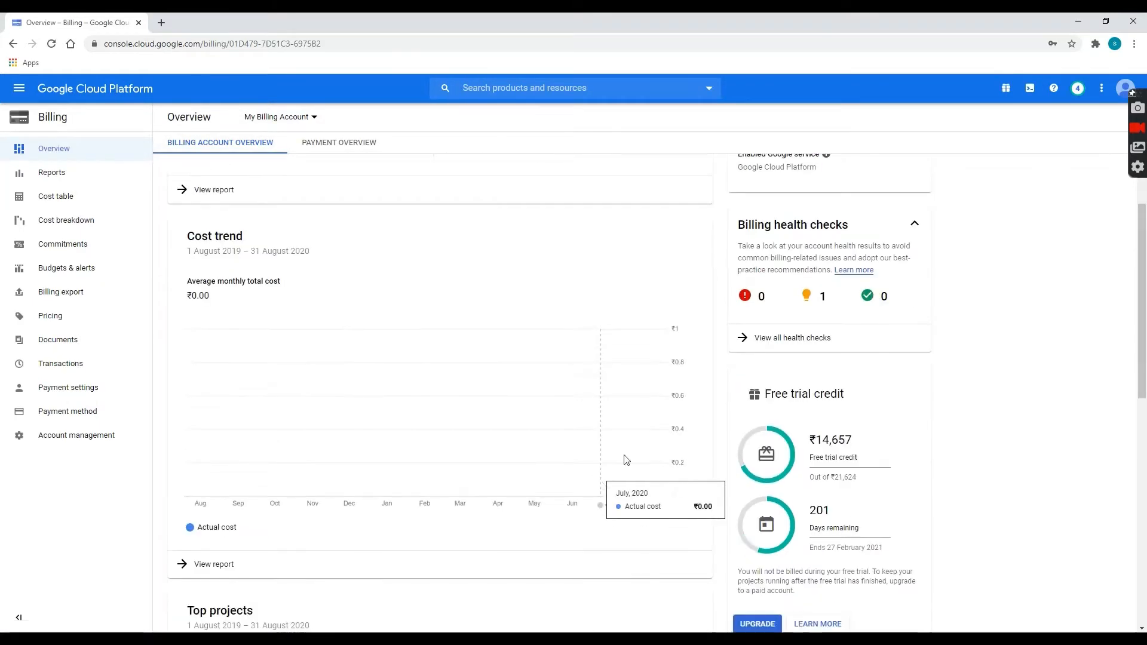
pyautogui.scroll(-2, 858, 410)
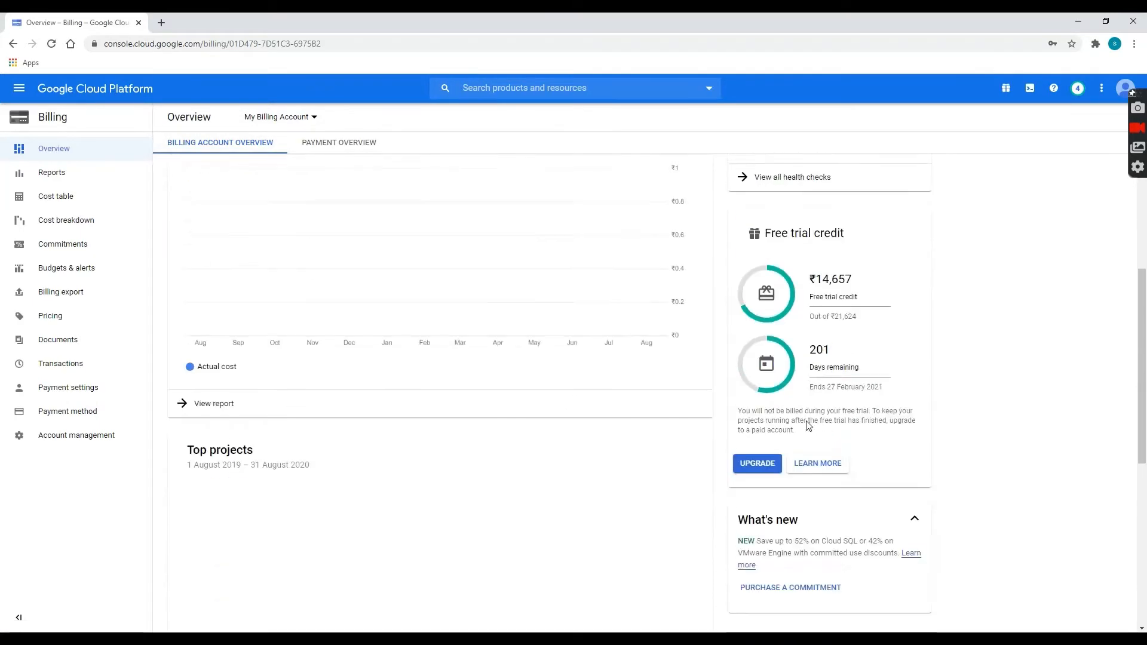
pyautogui.moveTo(841, 270); pyautogui.dragTo(863, 275)
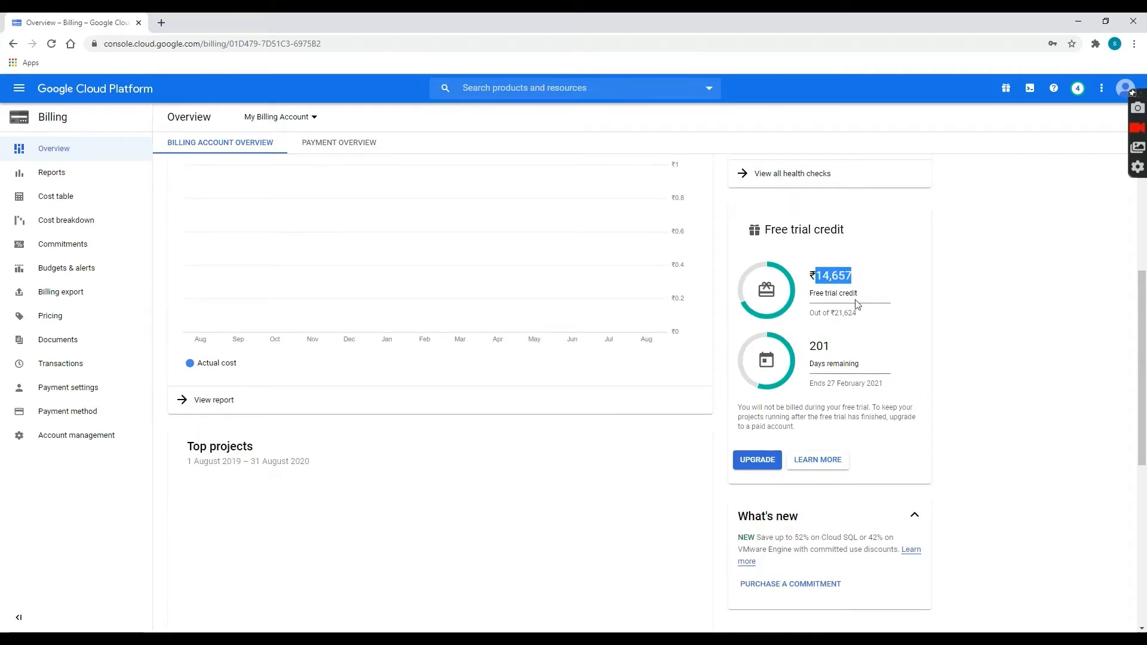
pyautogui.click(836, 318)
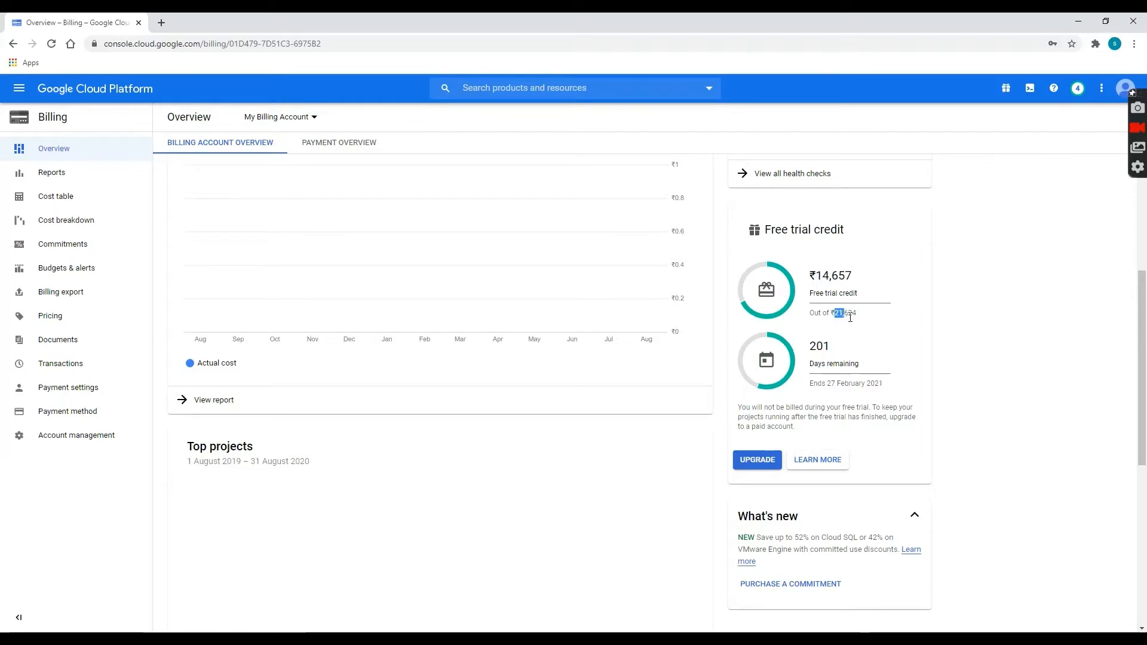
pyautogui.tripleClick(840, 318)
pyautogui.click(862, 318)
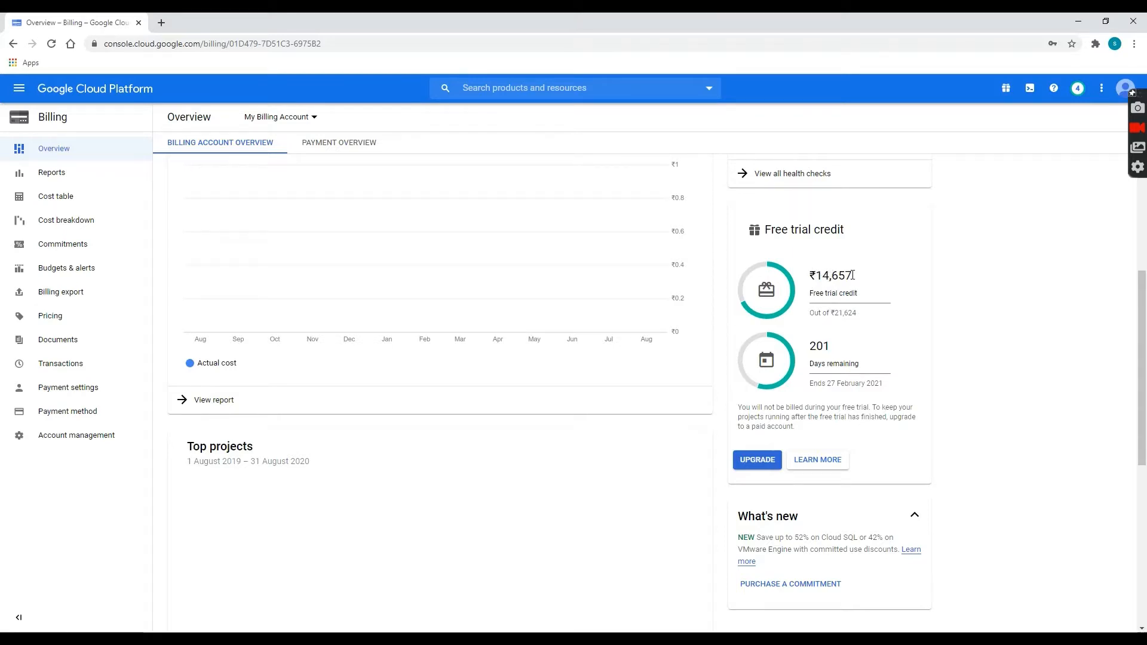
pyautogui.moveTo(823, 276); pyautogui.dragTo(874, 279)
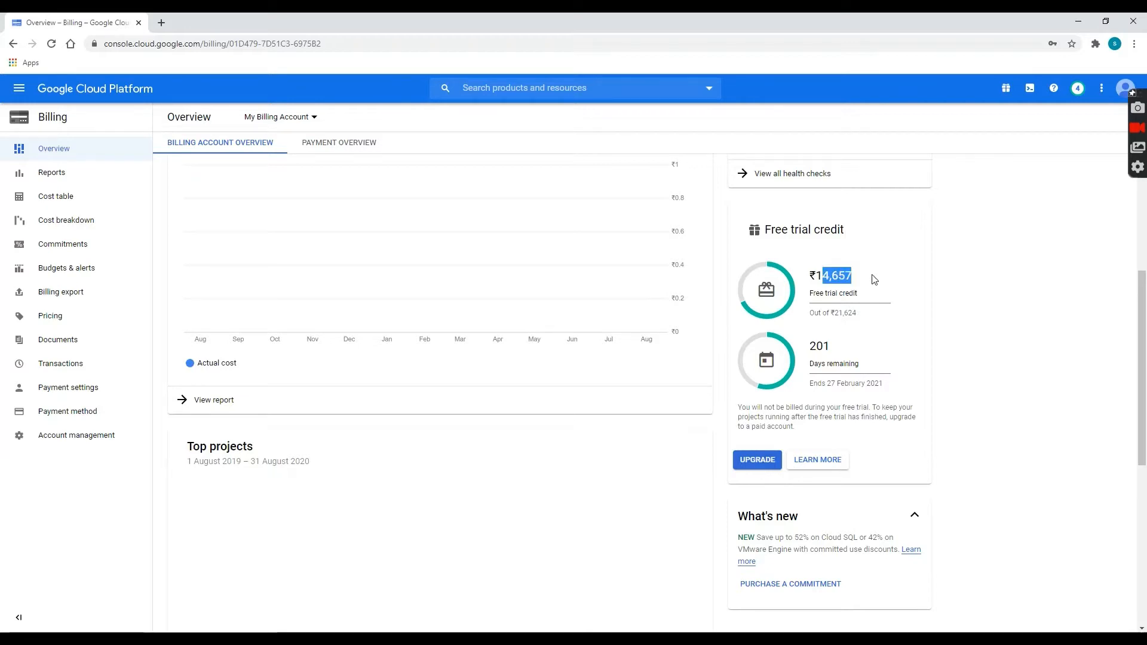
pyautogui.click(803, 294)
pyautogui.scroll(5, 744, 268)
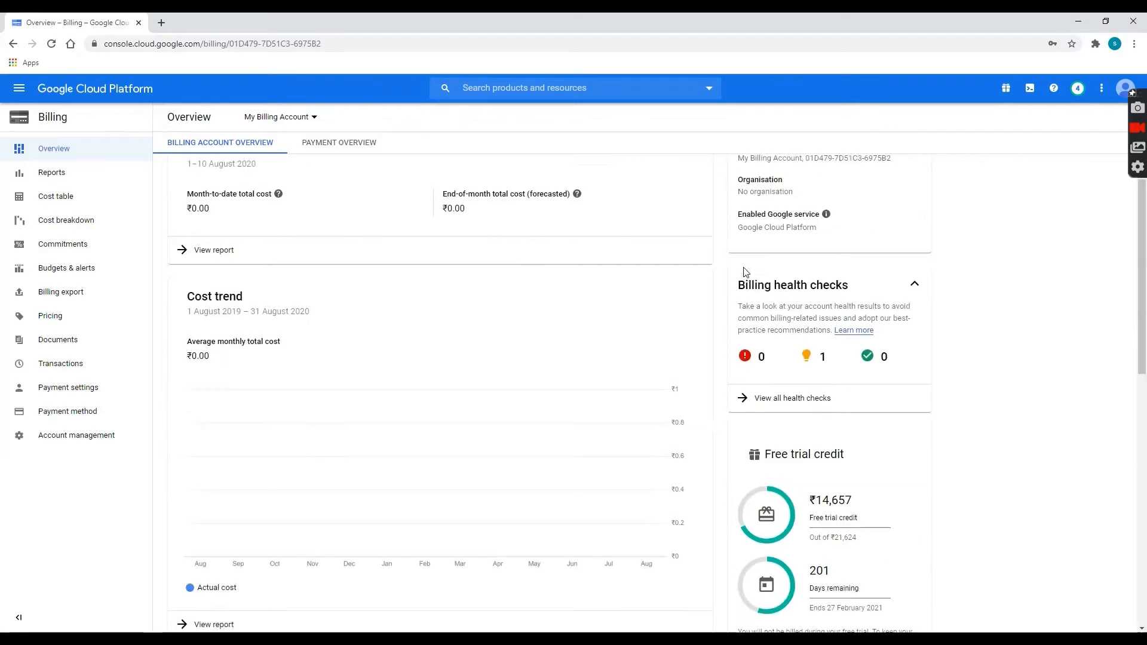
# Go to the Compute Engine VM instances page through the navigation menu.
pyautogui.click(22, 94)
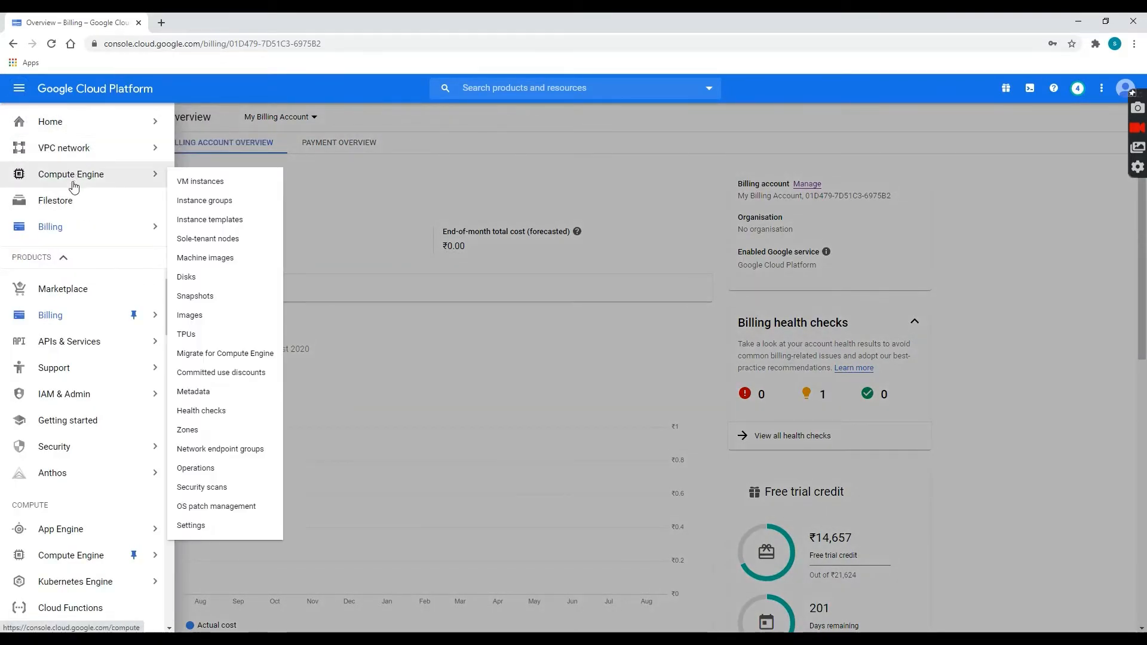
pyautogui.moveTo(74, 180)
pyautogui.click(74, 178)
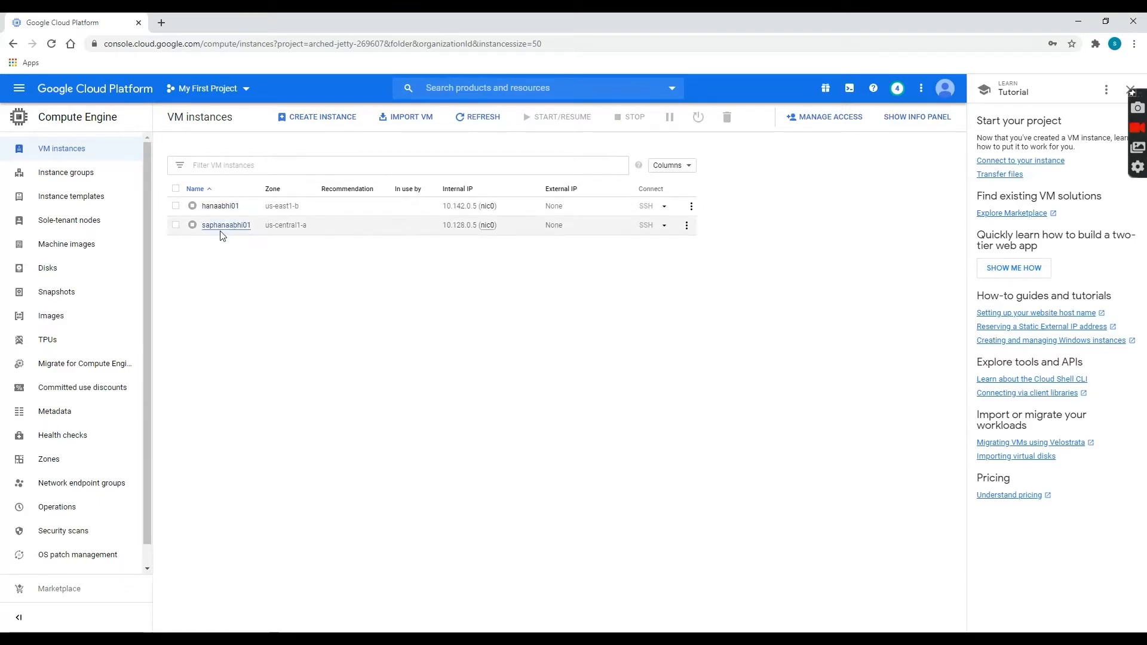
# Start a new instance named hanademoabhi01 in region us-east1.
pyautogui.click(313, 123)
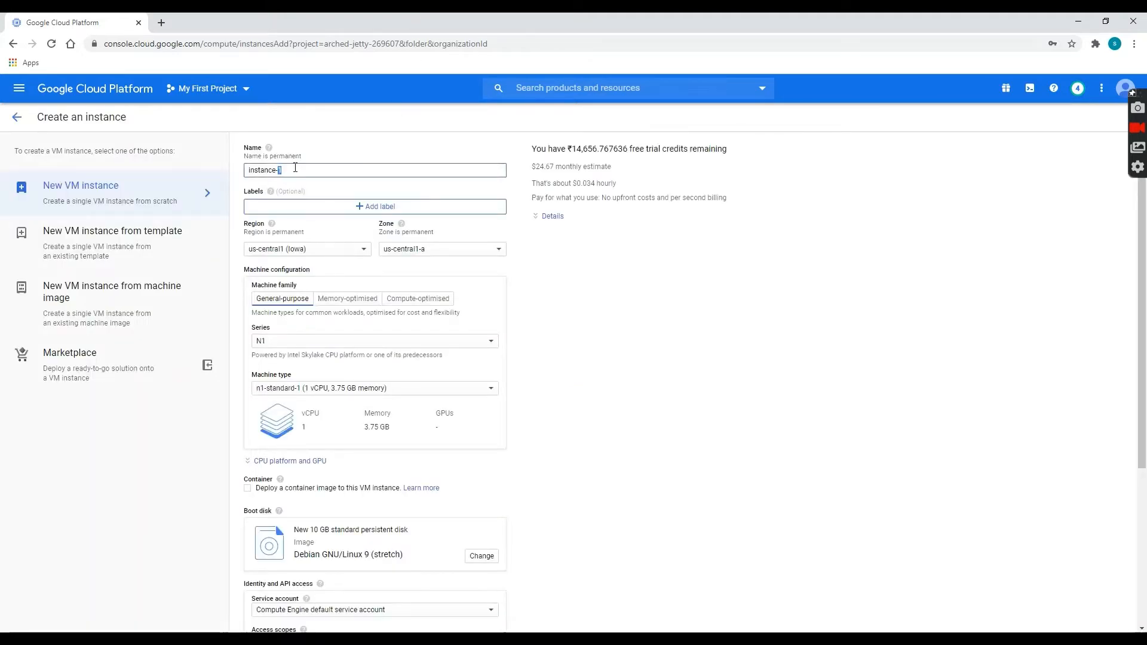
pyautogui.press('BackSpace')
pyautogui.press('BackSpace')
pyautogui.press('BackSpace')
pyautogui.press('BackSpace')
pyautogui.press('BackSpace')
pyautogui.press('BackSpace')
pyautogui.press('BackSpace')
pyautogui.press('BackSpace')
pyautogui.press('BackSpace')
pyautogui.press('BackSpace')
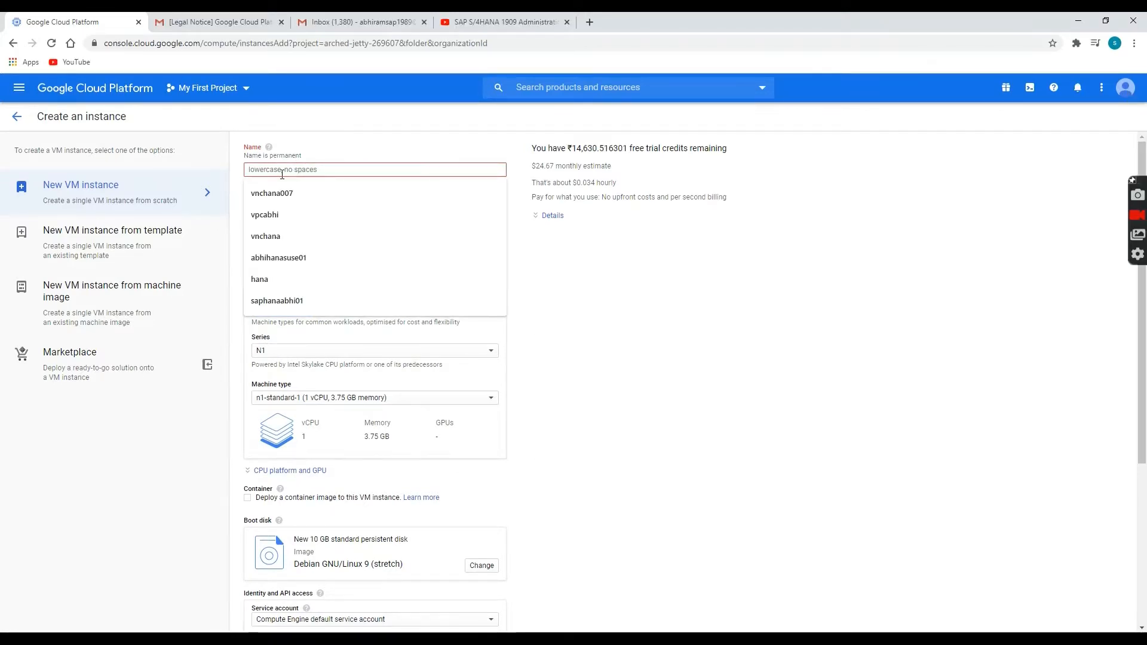
pyautogui.write('hana')
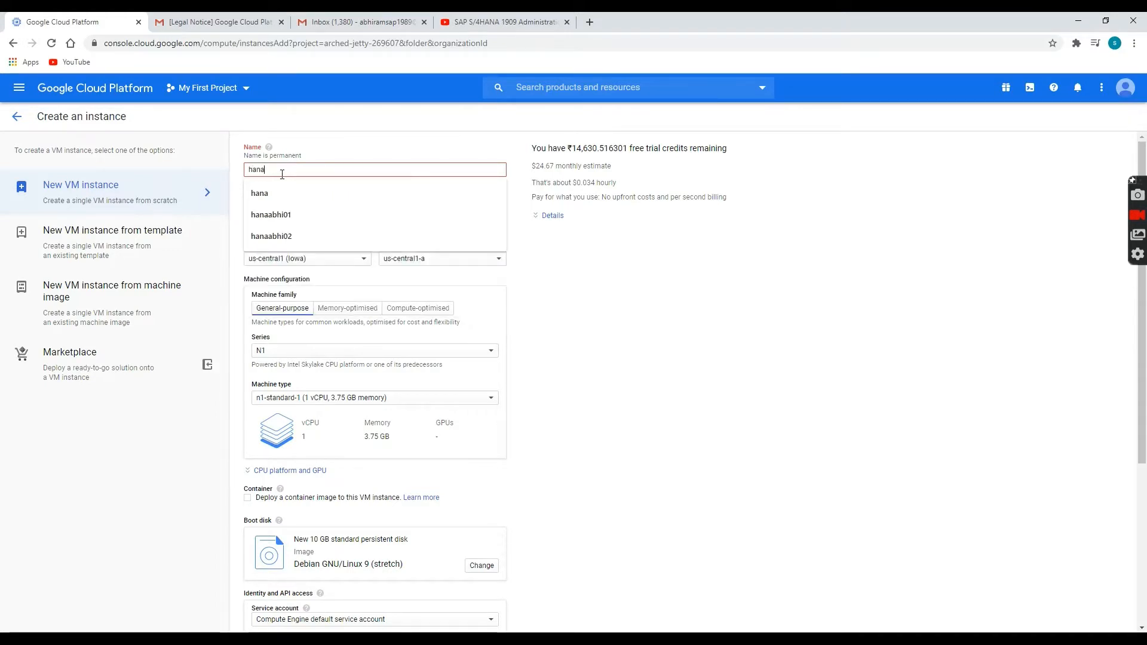
pyautogui.write('demoabhi01')
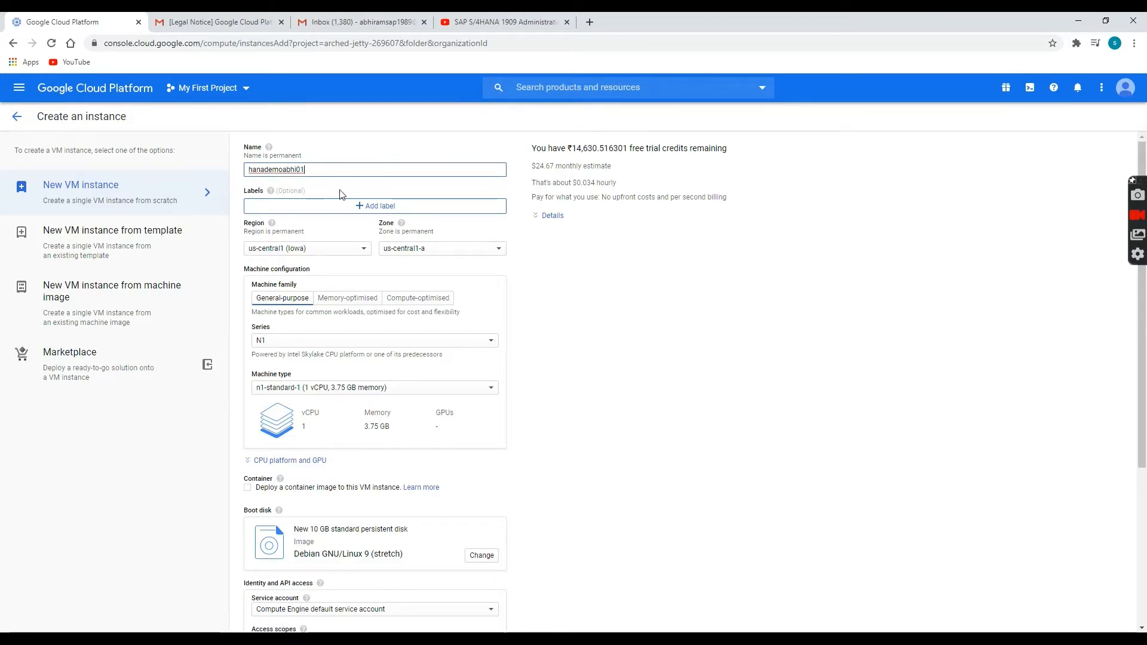
pyautogui.click(304, 249)
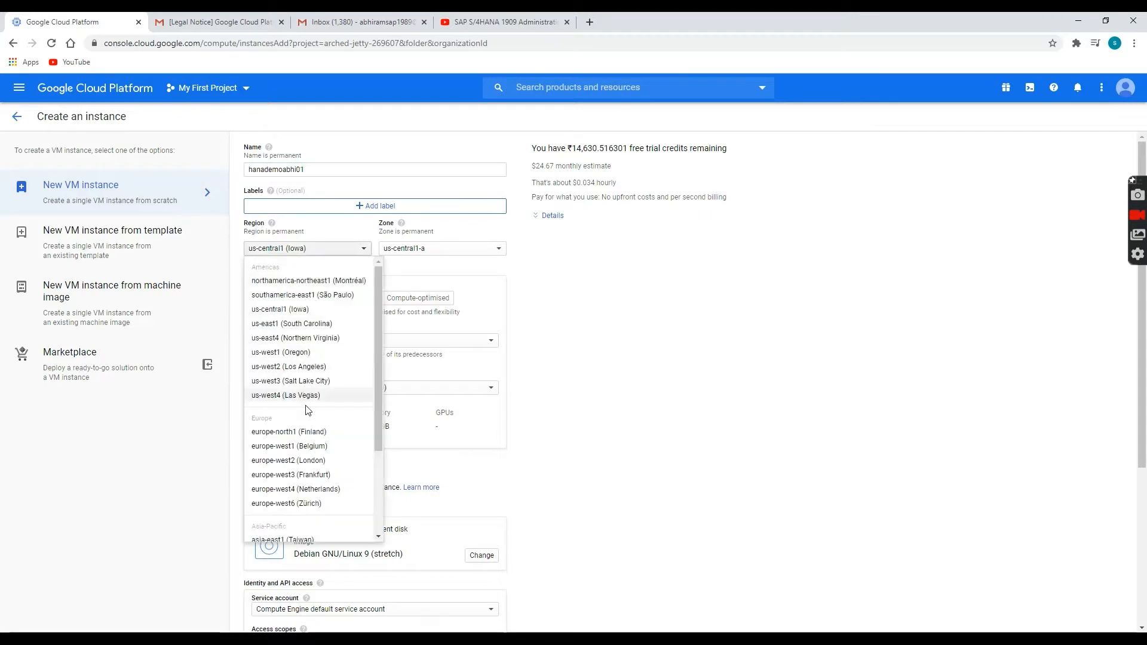
pyautogui.click(320, 325)
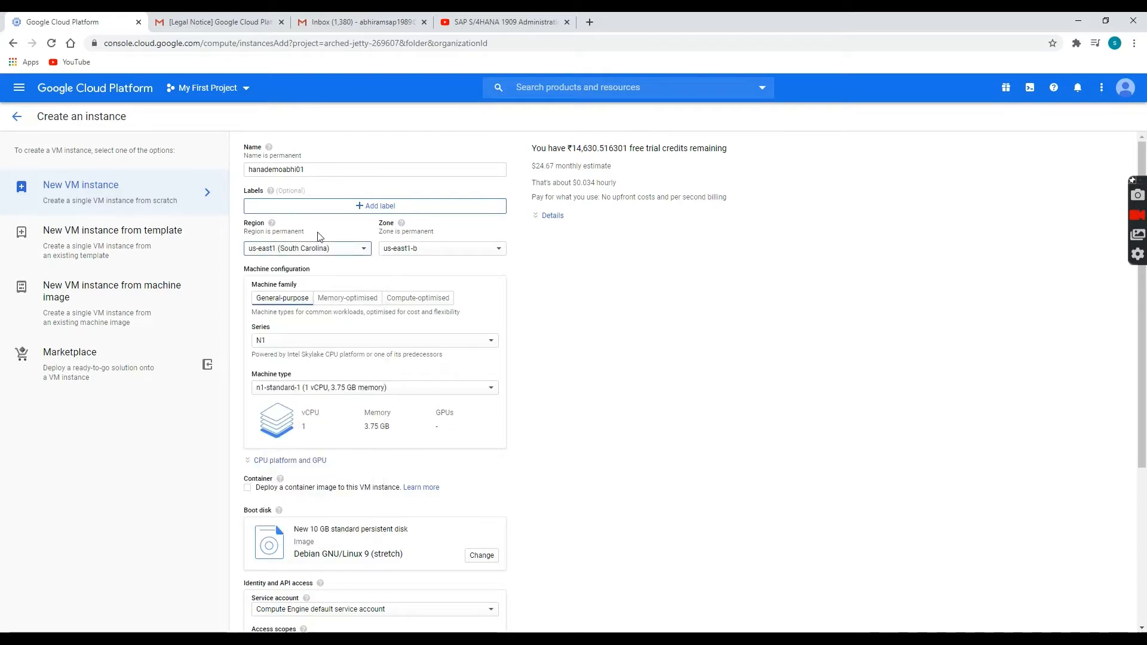
# Use a custom machine type with 4 vCPUs and 26 GB memory.
pyautogui.click(316, 390)
pyautogui.click(311, 387)
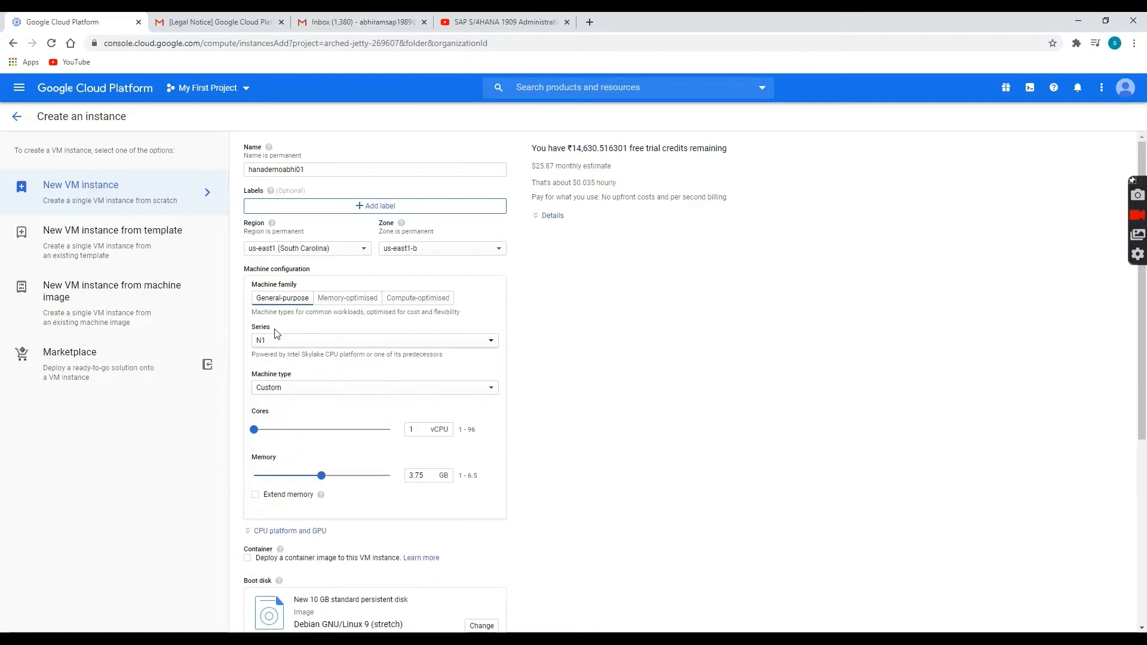
pyautogui.scroll(-2, 277, 333)
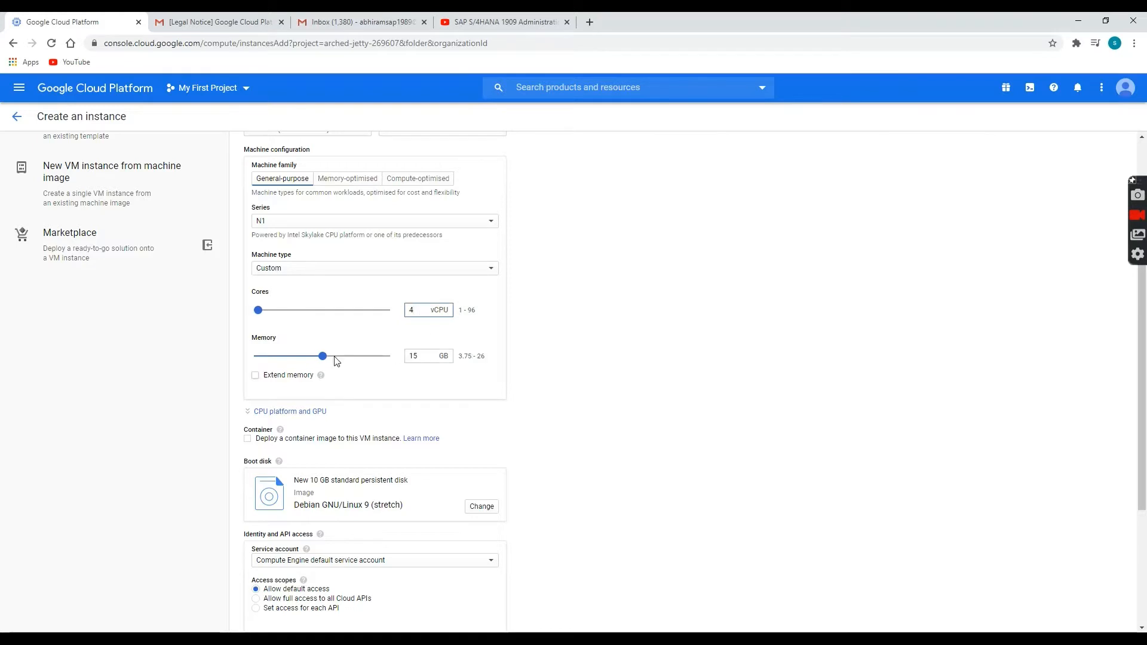
pyautogui.moveTo(323, 356); pyautogui.dragTo(445, 374)
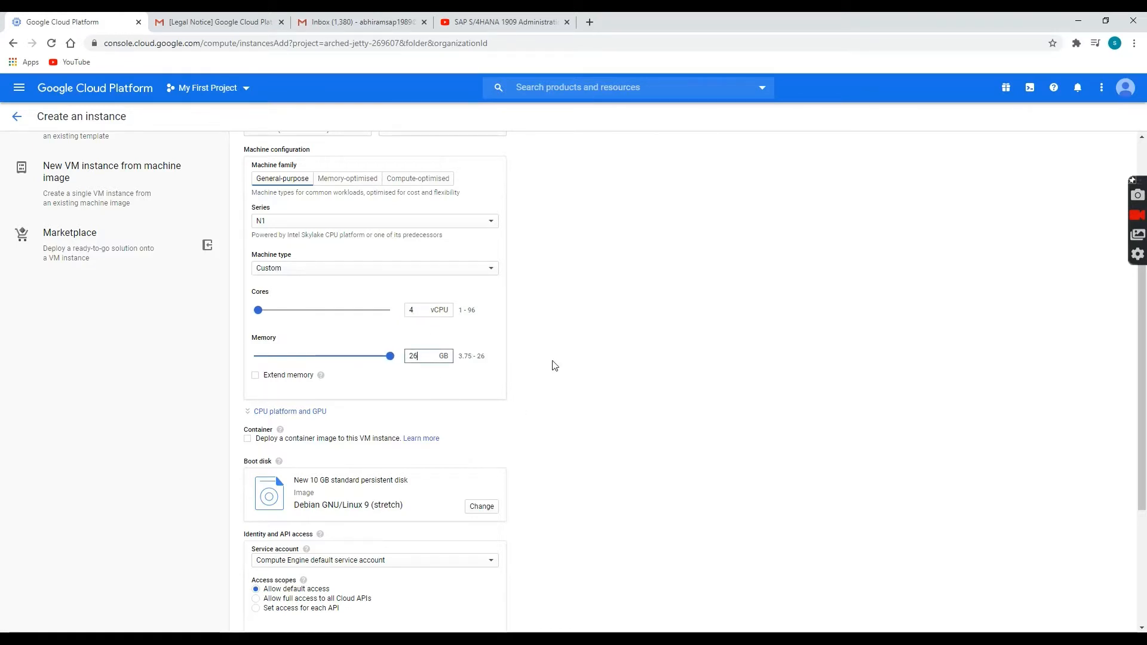
pyautogui.scroll(-3, 577, 386)
pyautogui.click(479, 328)
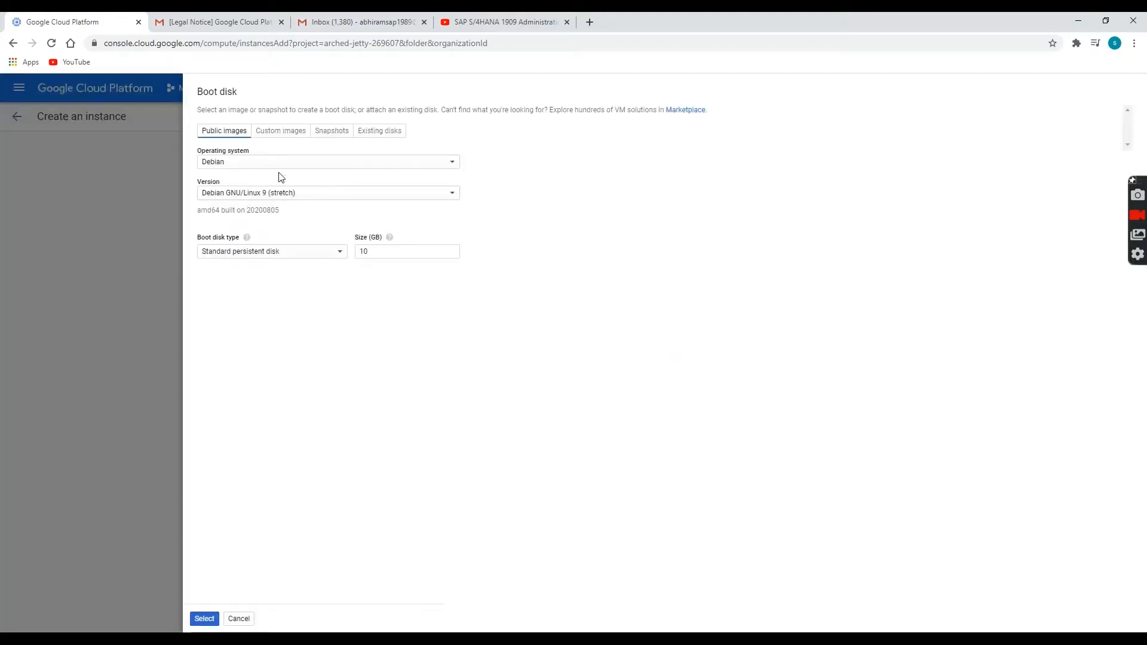
# Choose SUSE Linux Enterprise Server for SAP 12 SP3 as the boot disk image.
pyautogui.click(272, 165)
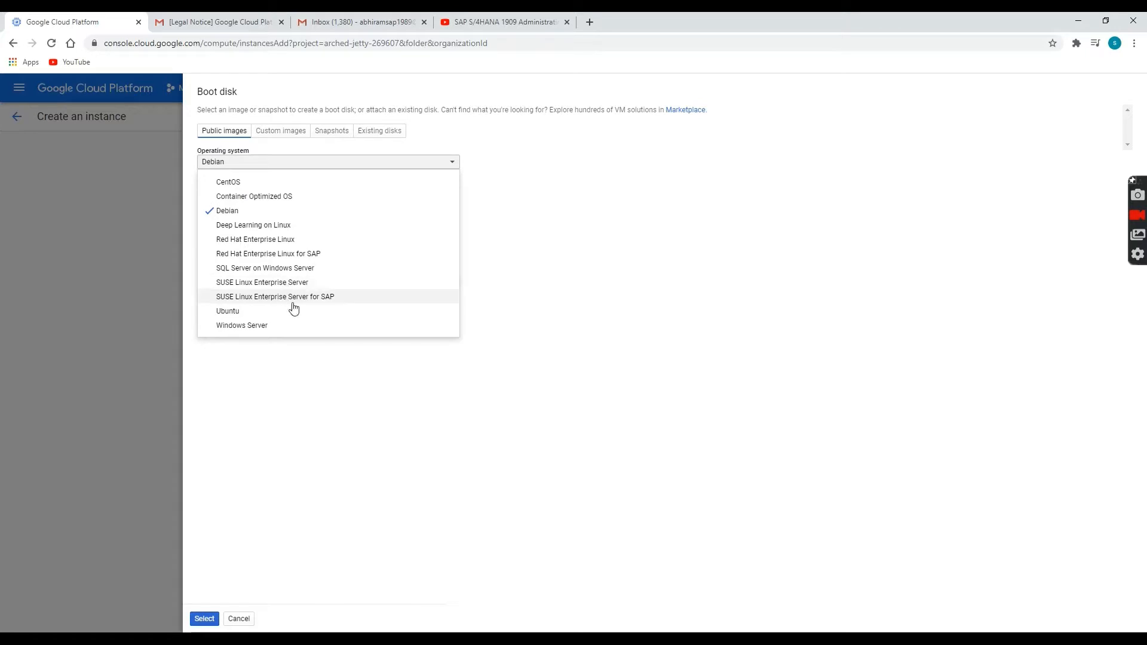
pyautogui.click(299, 299)
pyautogui.click(269, 197)
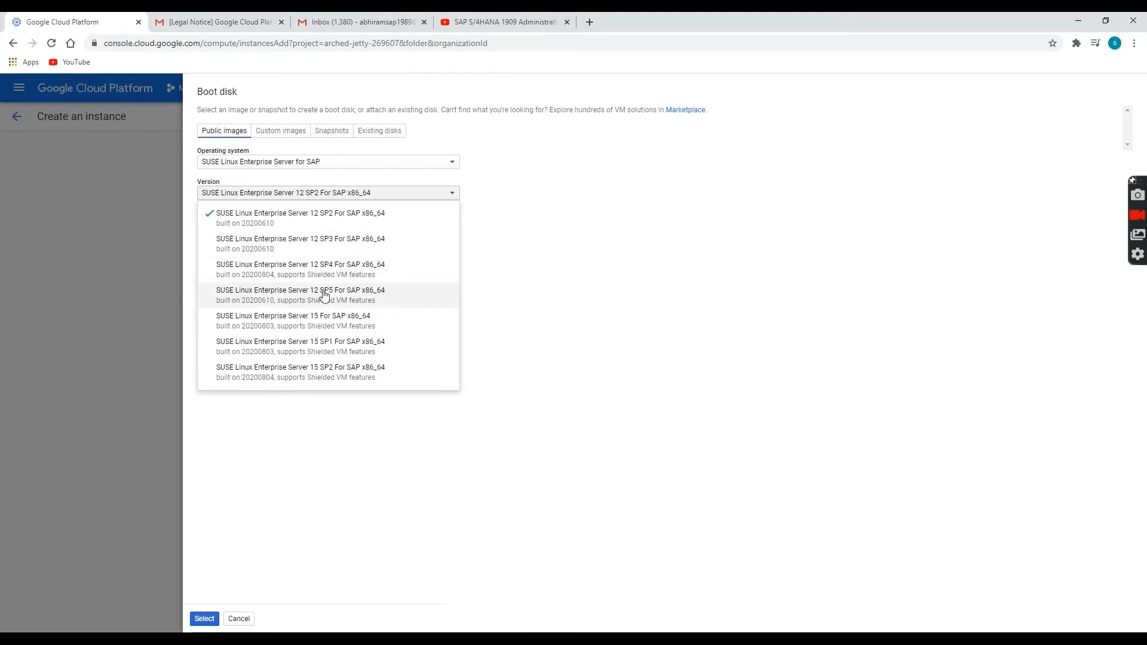
pyautogui.click(380, 249)
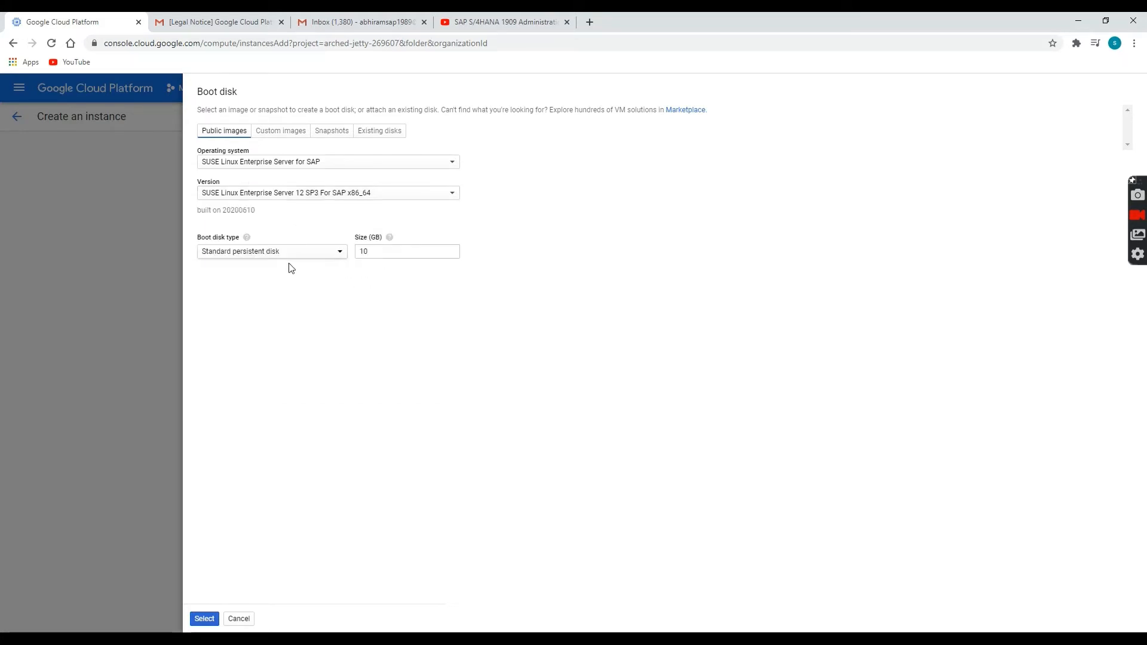
pyautogui.rightClick(207, 578)
pyautogui.click(198, 591)
pyautogui.click(203, 620)
# Allow HTTP traffic and expand the management, security and disk options.
pyautogui.scroll(-1, 299, 328)
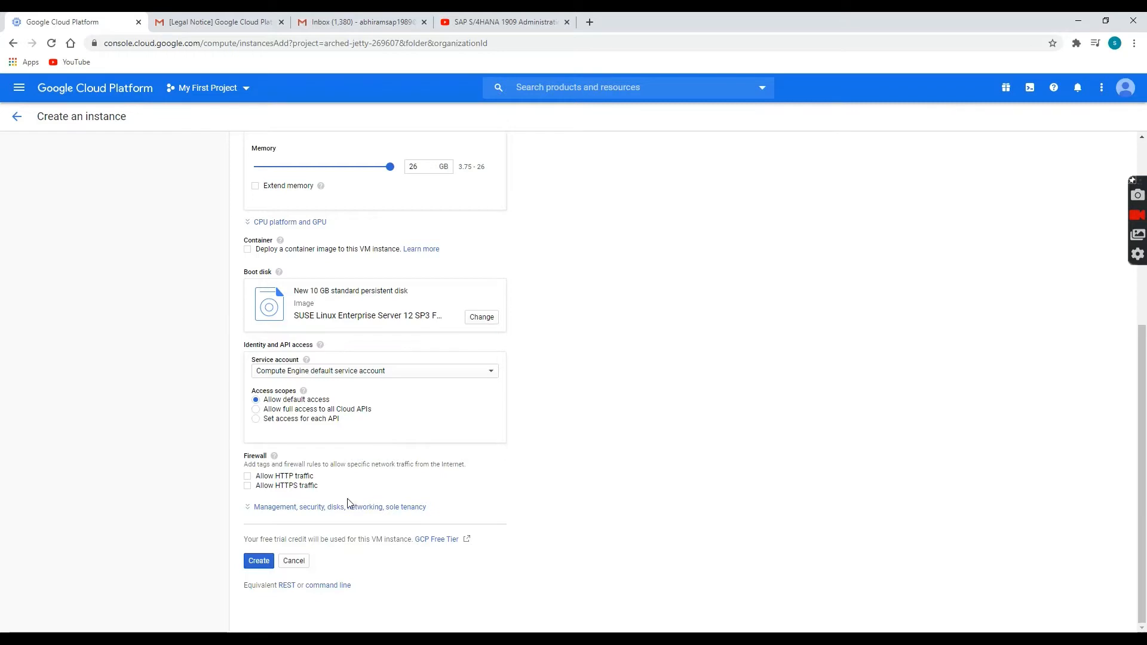
pyautogui.click(248, 477)
pyautogui.click(339, 508)
pyautogui.scroll(-5, 343, 511)
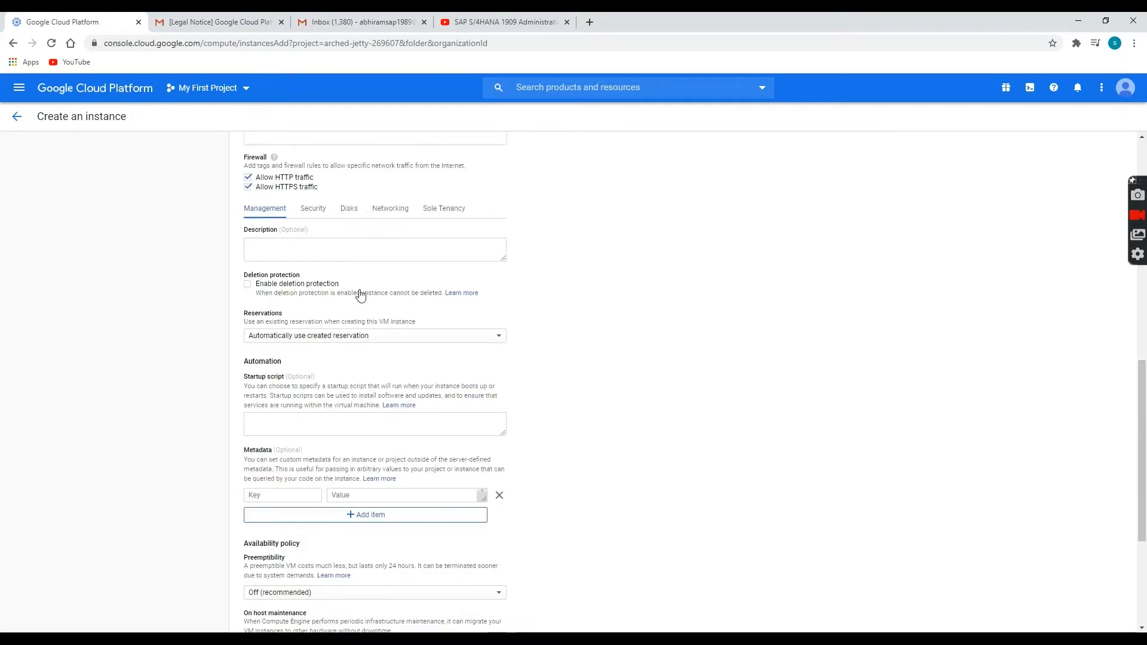
pyautogui.click(349, 206)
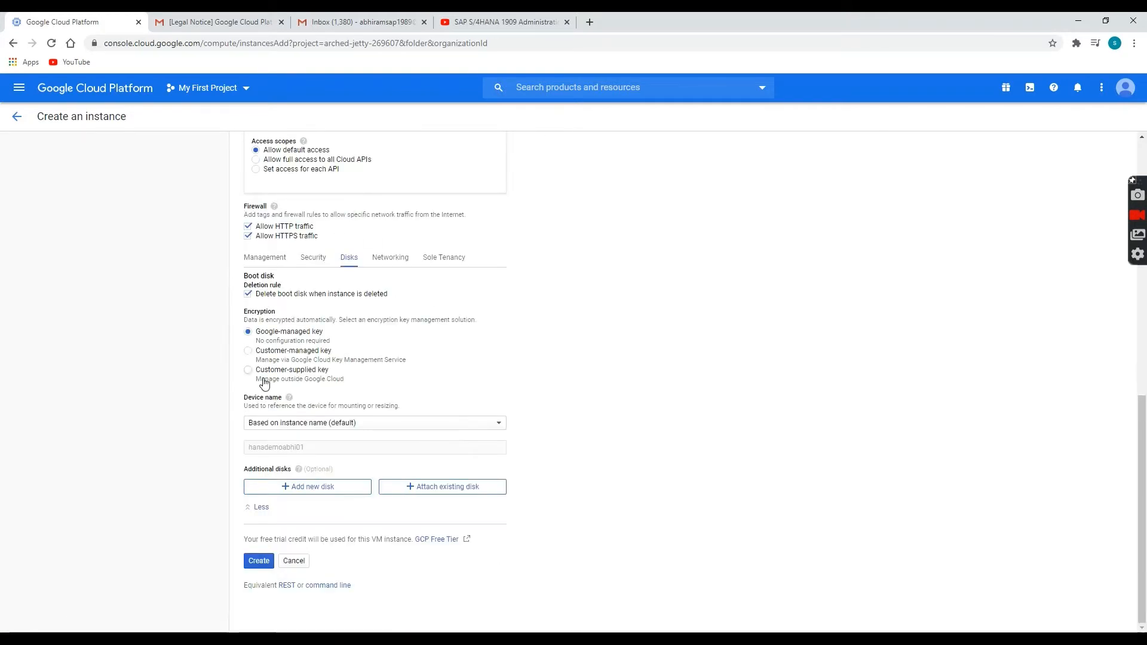
# Add a new blank disk named hana01.
pyautogui.click(307, 486)
pyautogui.scroll(-8, 377, 418)
pyautogui.scroll(2, 342, 397)
pyautogui.tripleClick(283, 204)
pyautogui.write('hqn')
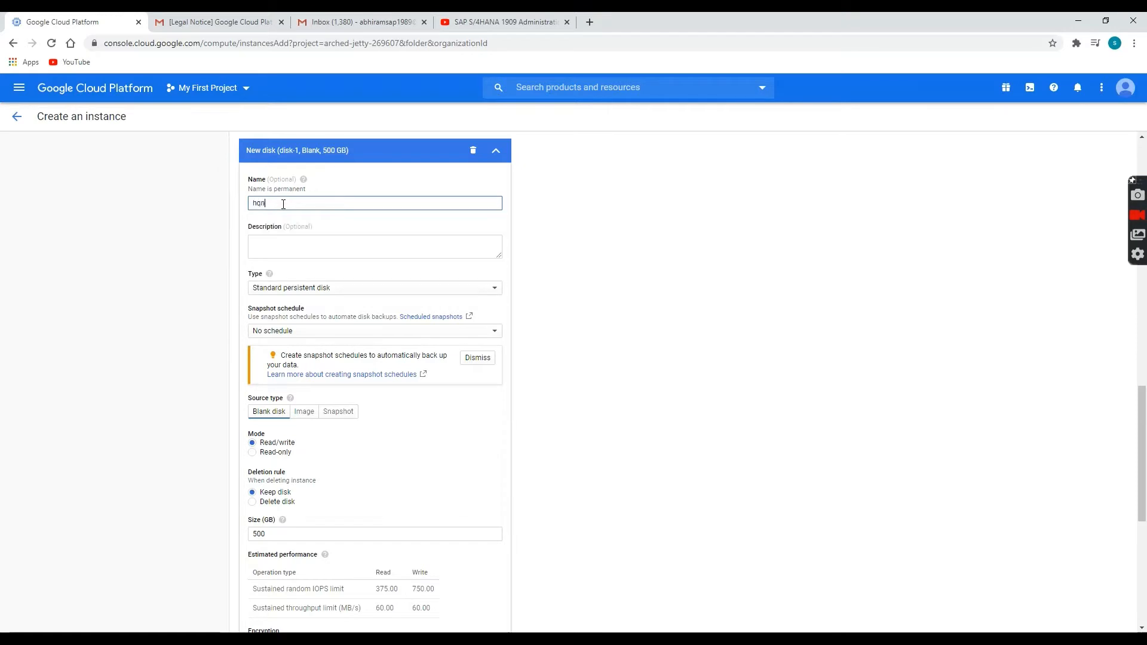
pyautogui.write('a')
pyautogui.press('BackSpace')
pyautogui.press('BackSpace')
pyautogui.press('BackSpace')
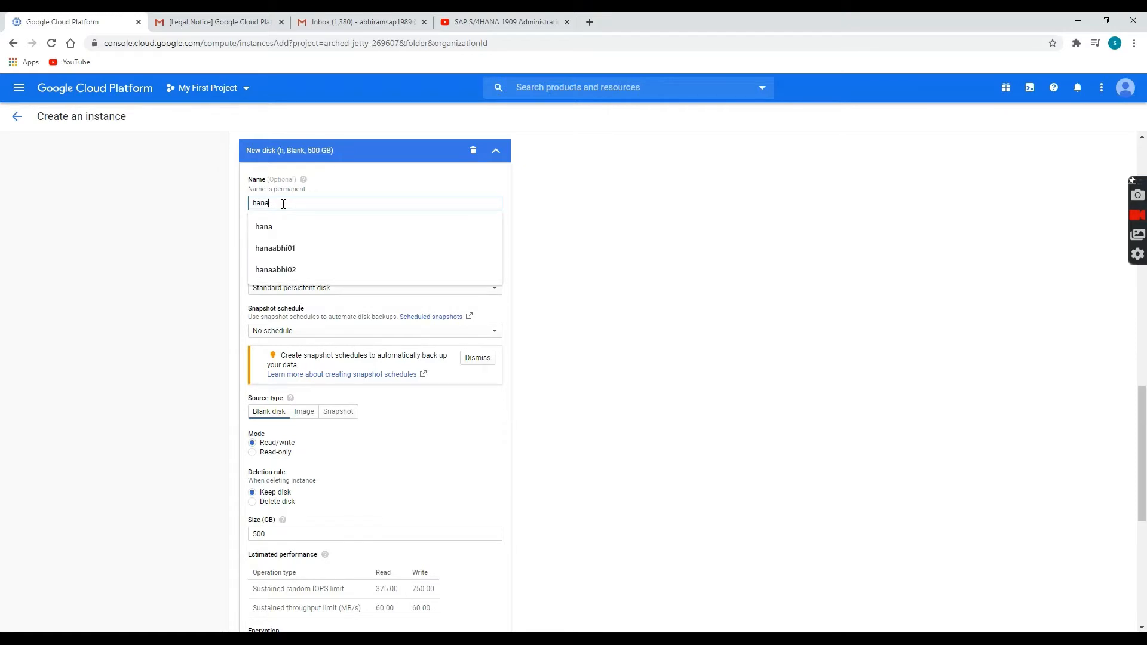
pyautogui.click(801, 280)
pyautogui.click(312, 206)
pyautogui.write('01')
pyautogui.click(641, 229)
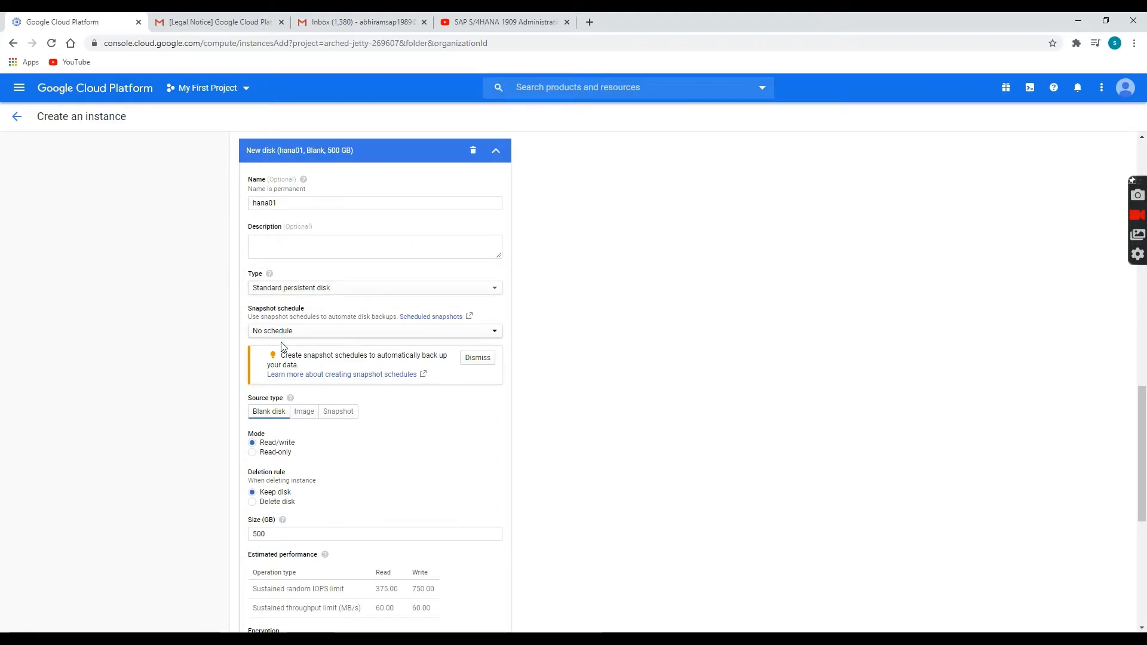
# Set hana01 to be deleted with the instance and sized 200 GB.
pyautogui.scroll(-3, 279, 351)
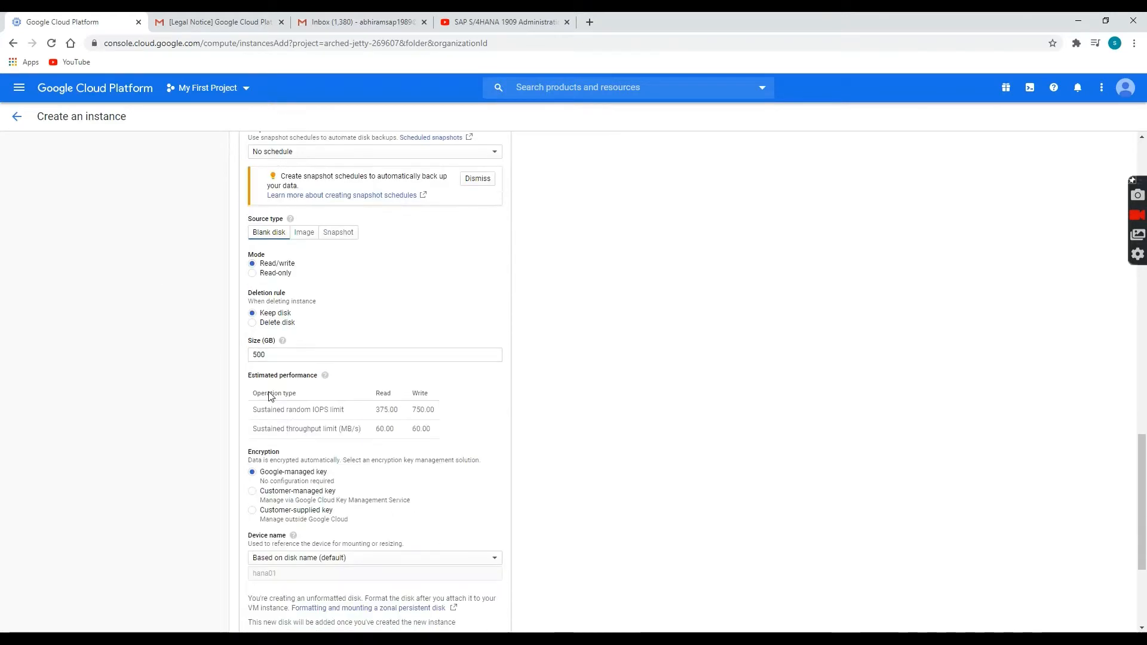
pyautogui.click(273, 326)
pyautogui.doubleClick(286, 353)
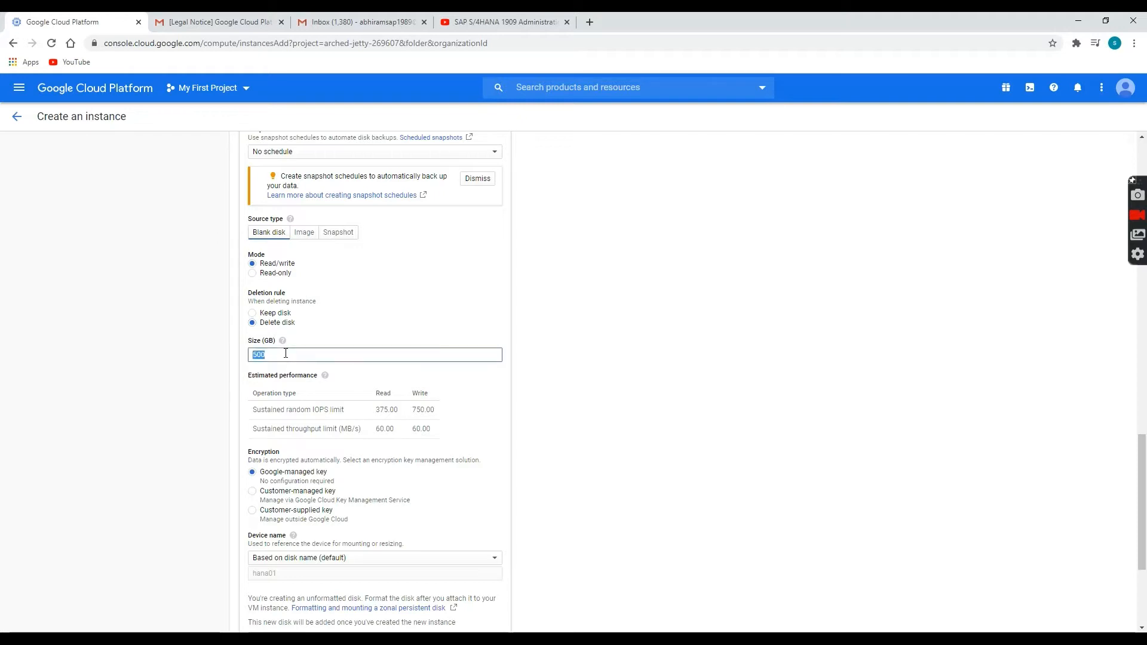
pyautogui.write('200')
pyautogui.scroll(-3, 627, 389)
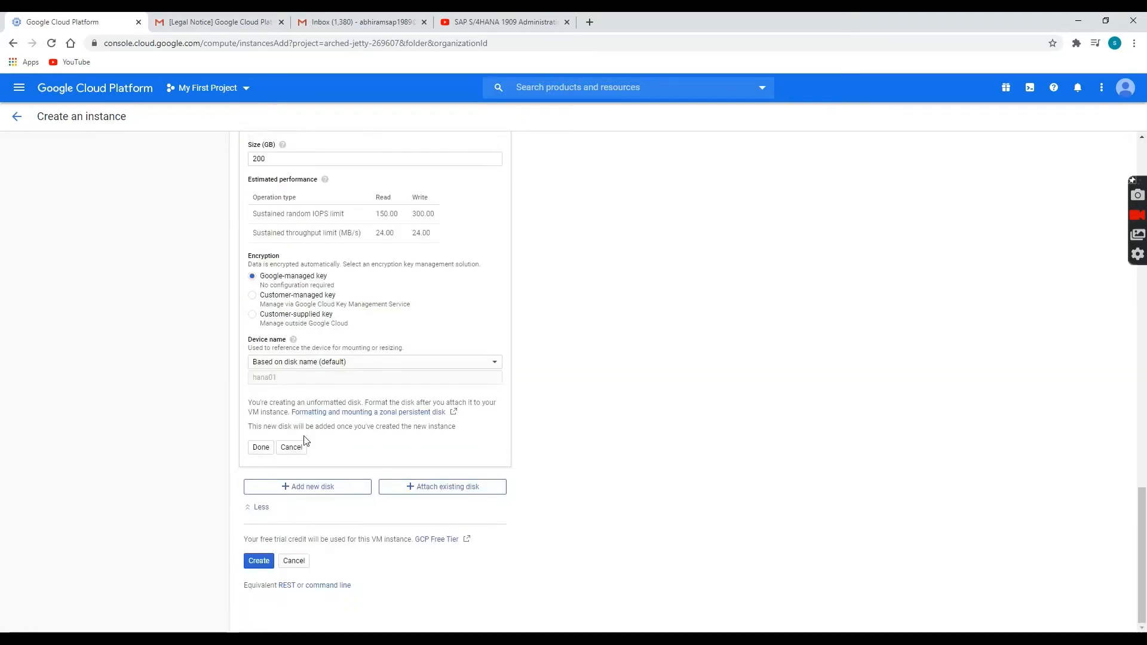
pyautogui.click(260, 447)
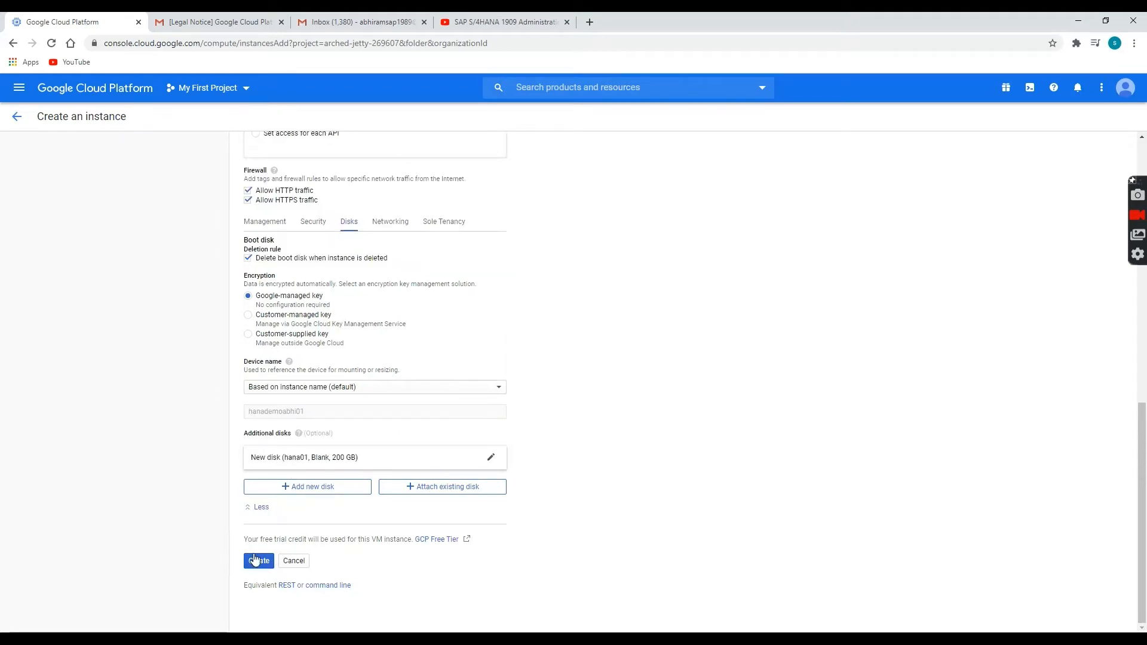
# Highlight the free-trial credit notice and the word Equivalent.
pyautogui.moveTo(245, 539); pyautogui.dragTo(422, 548)
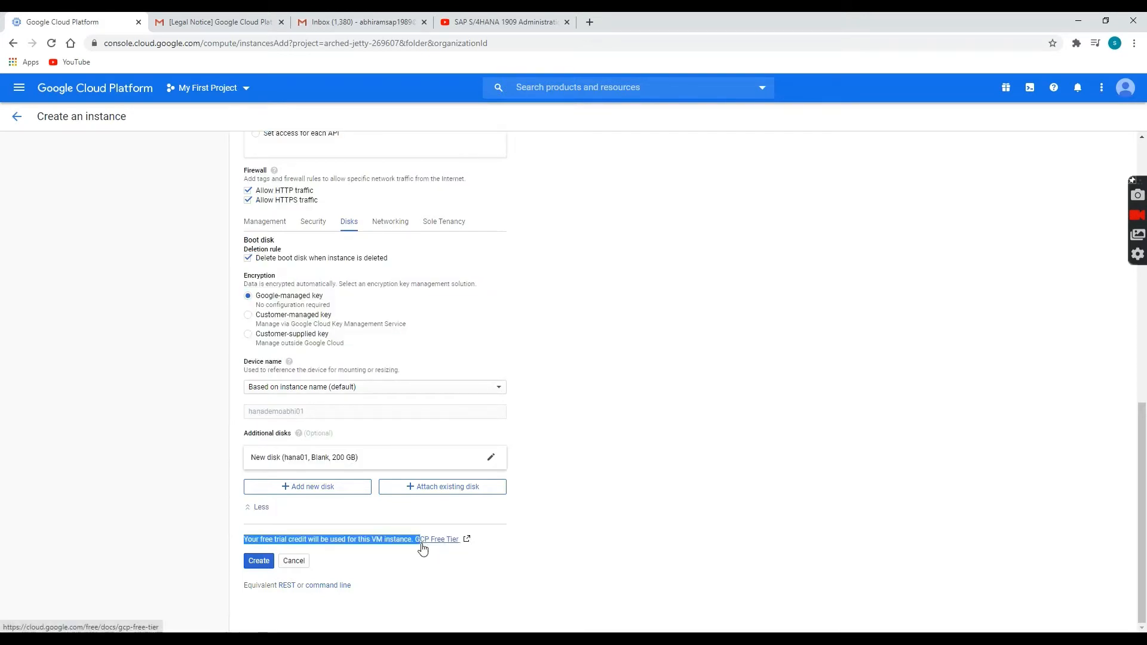
pyautogui.click(376, 553)
pyautogui.tripleClick(341, 540)
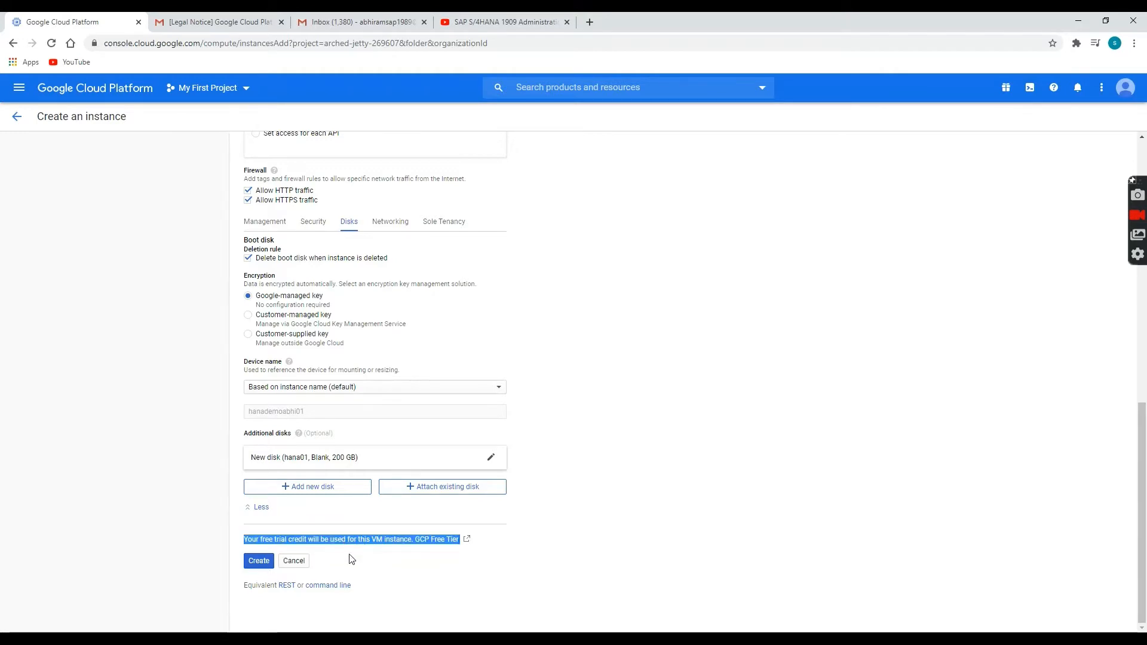
pyautogui.doubleClick(350, 556)
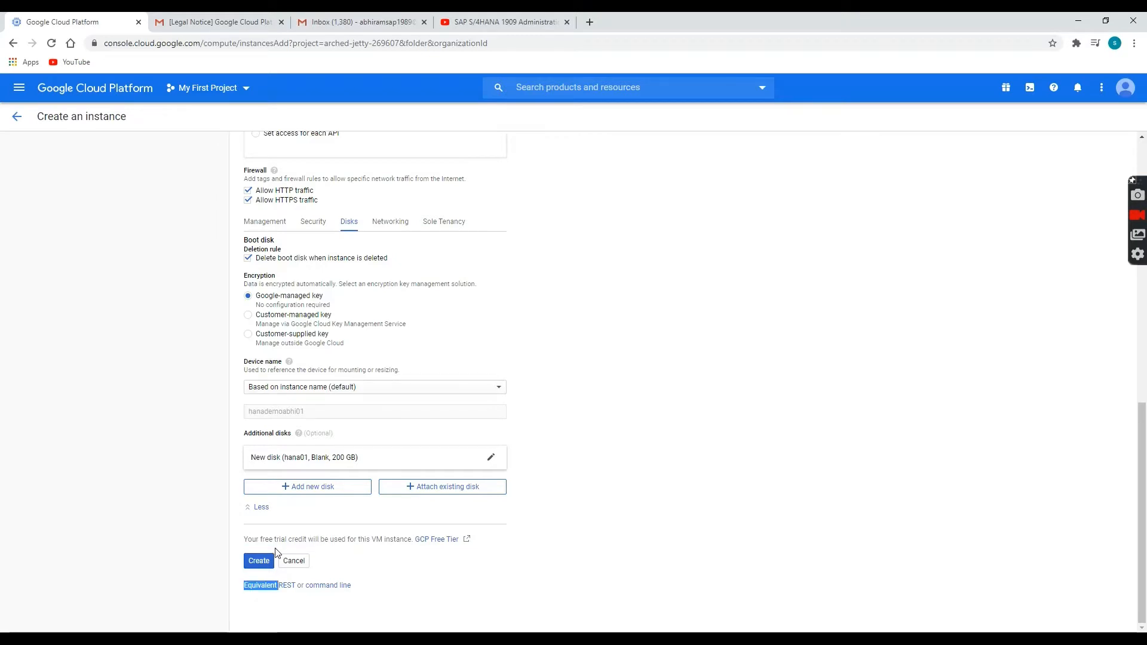
# Create the hanademoabhi01 instance.
pyautogui.click(361, 577)
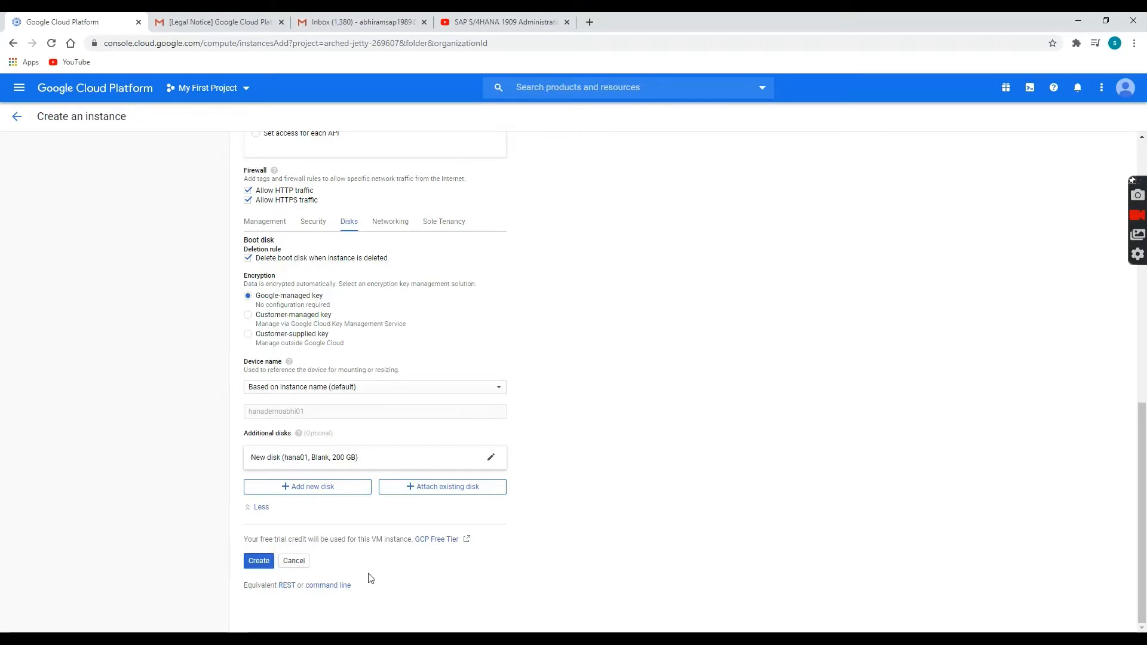
pyautogui.click(259, 562)
pyautogui.scroll(3, 533, 464)
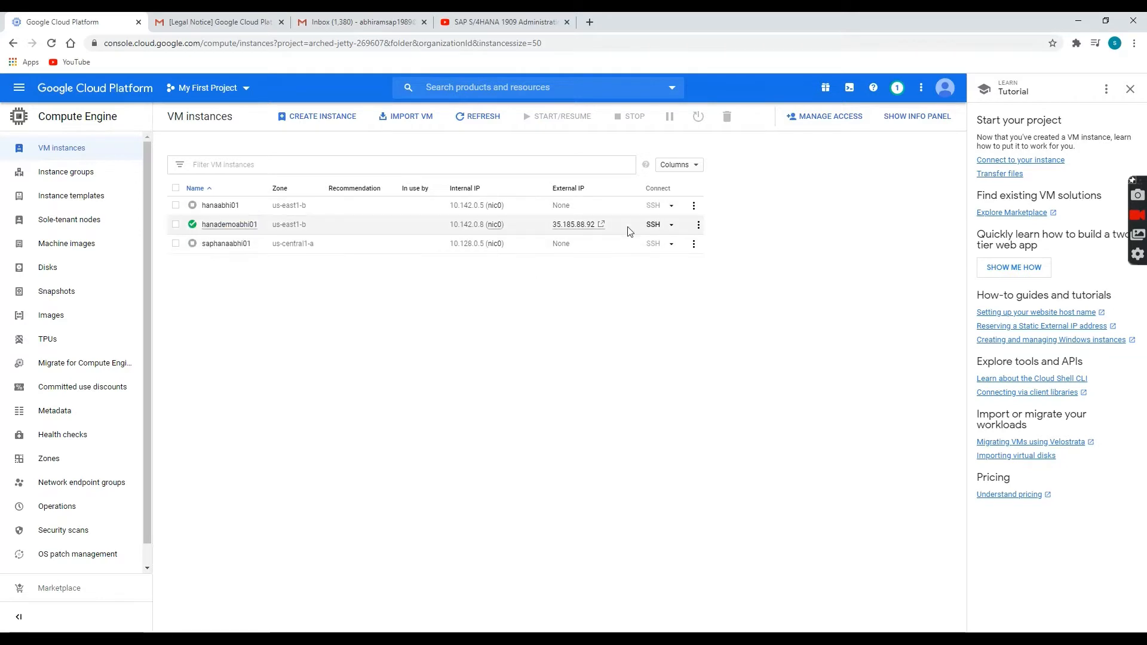
pyautogui.click(469, 123)
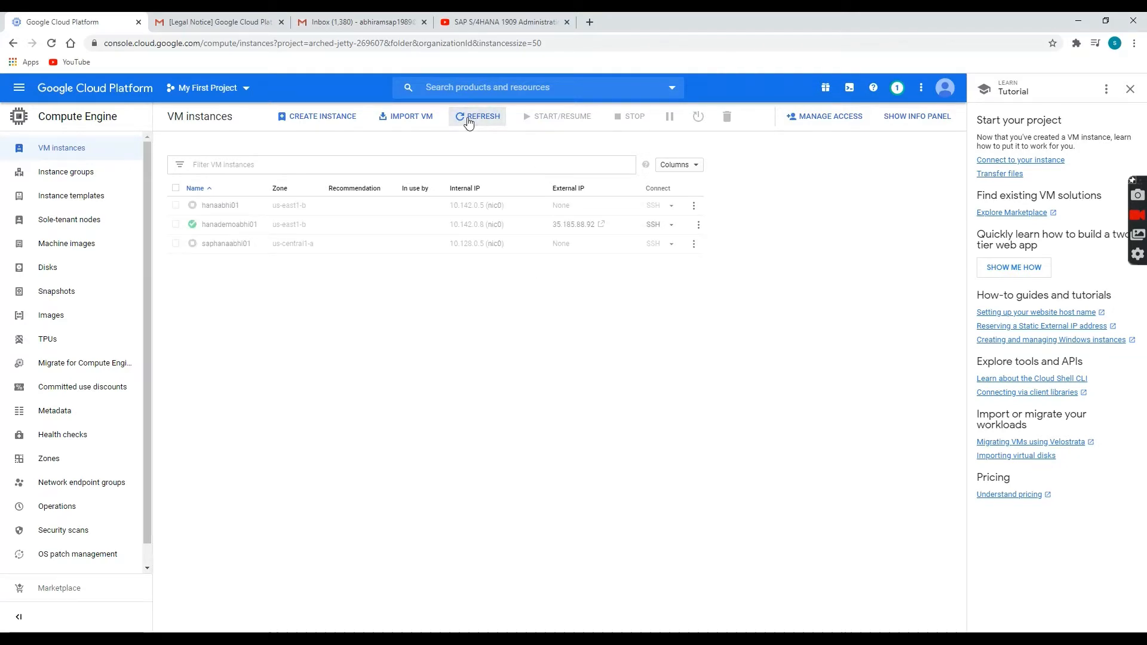
pyautogui.click(469, 124)
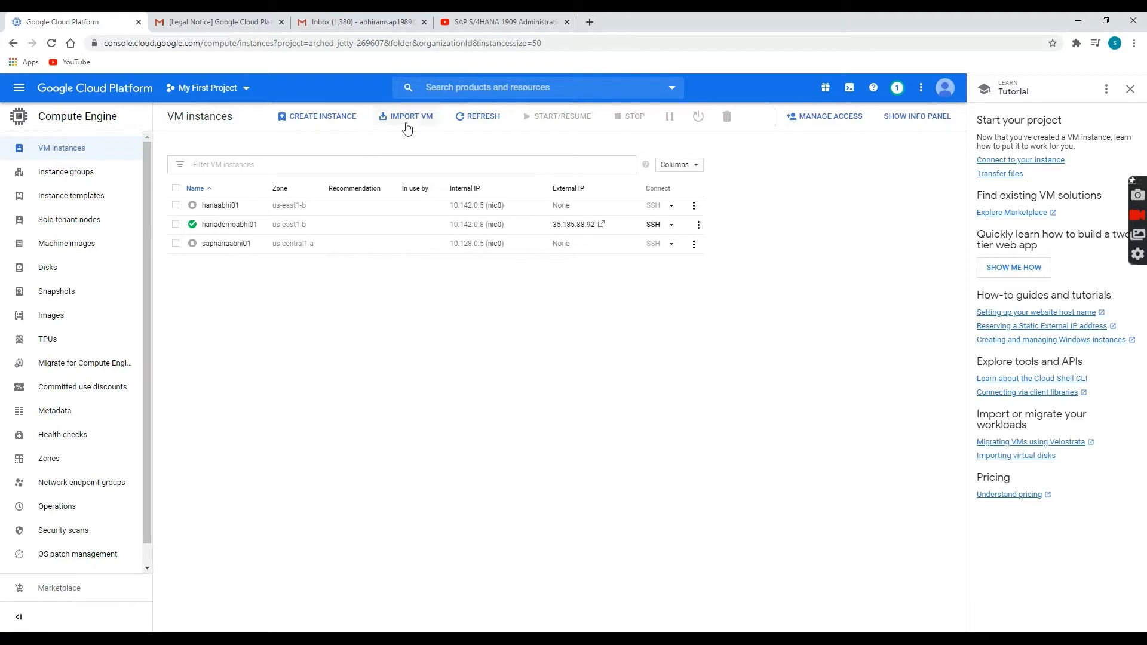
pyautogui.click(485, 120)
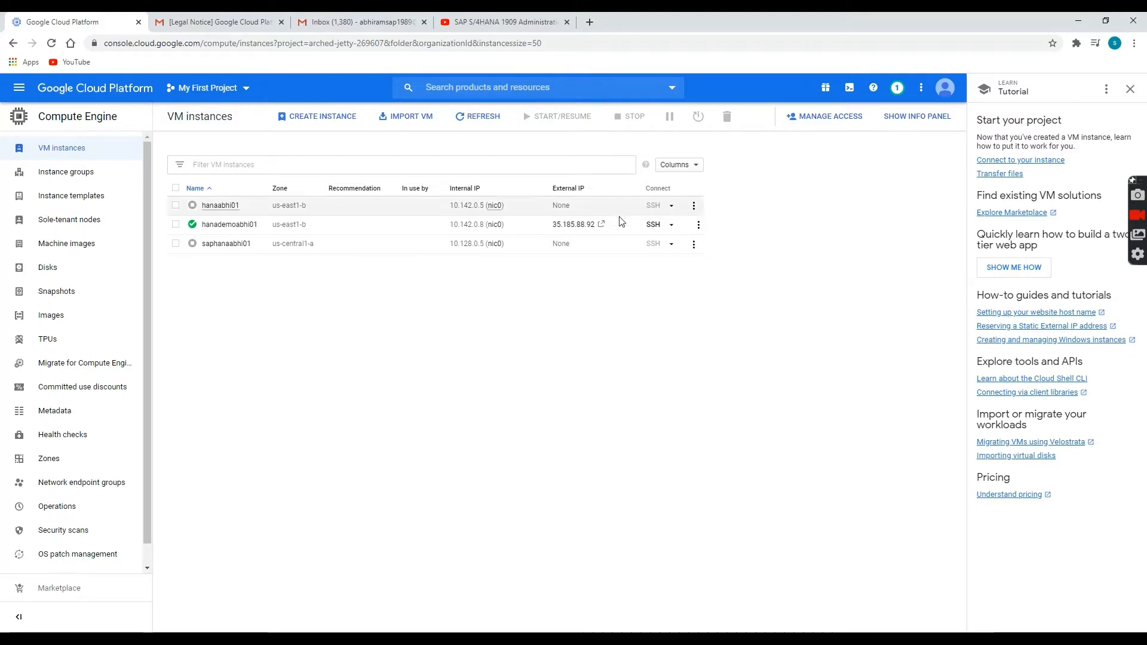
# Open a browser SSH session to hanademoabhi01 and reposition its window.
pyautogui.click(653, 226)
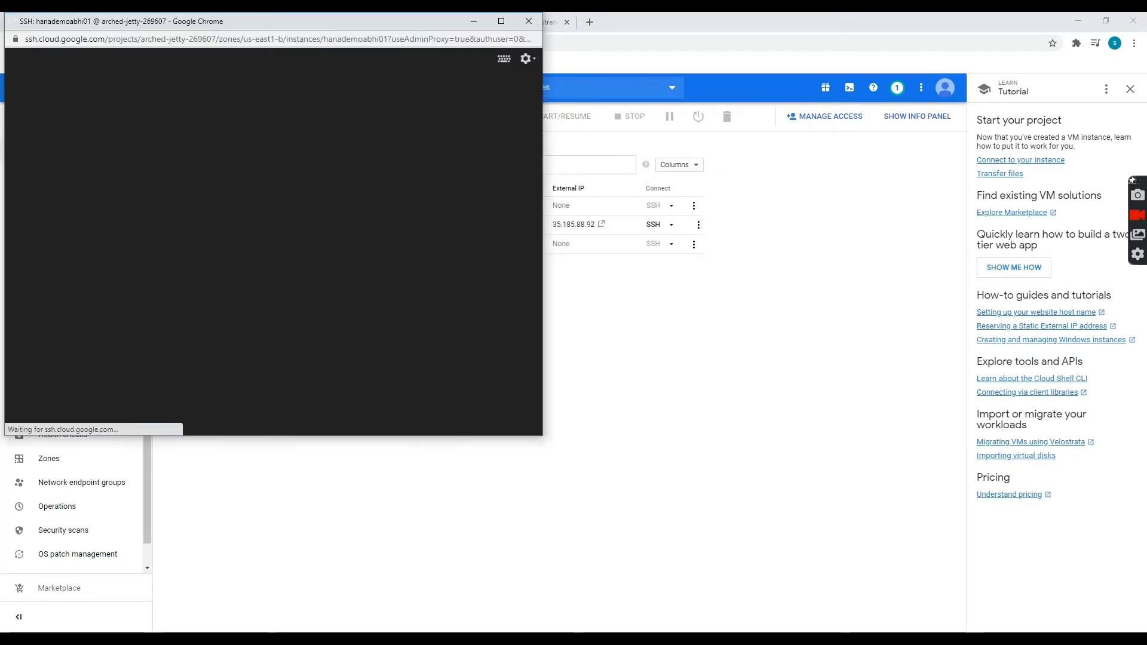
pyautogui.moveTo(368, 25); pyautogui.dragTo(562, 119)
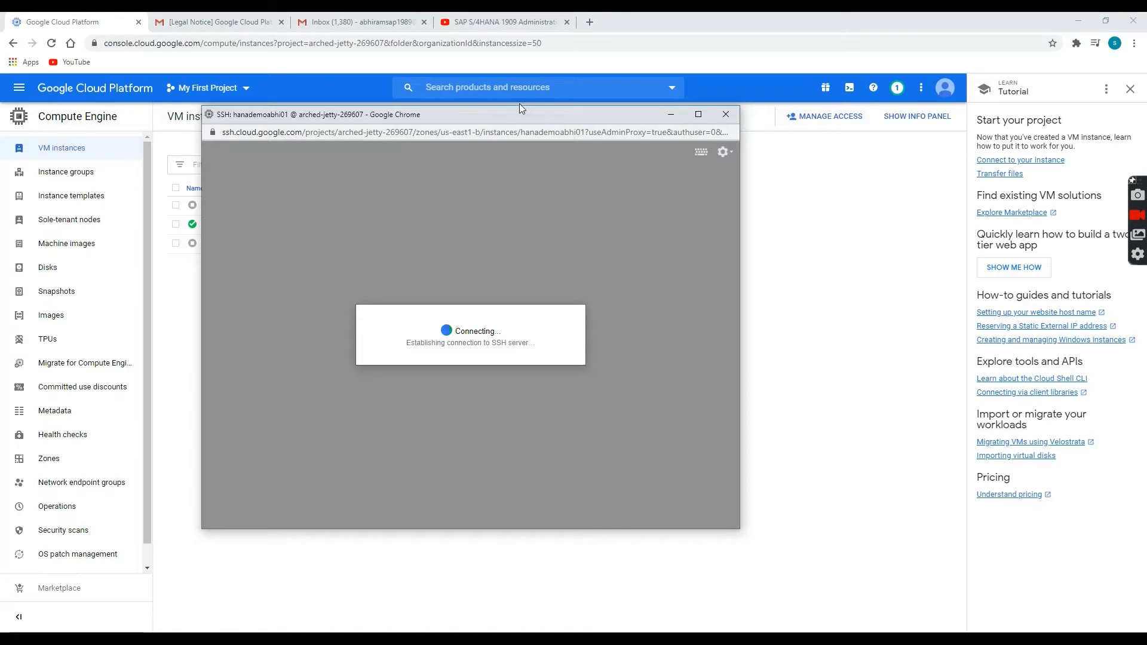
pyautogui.moveTo(517, 113); pyautogui.dragTo(623, 140)
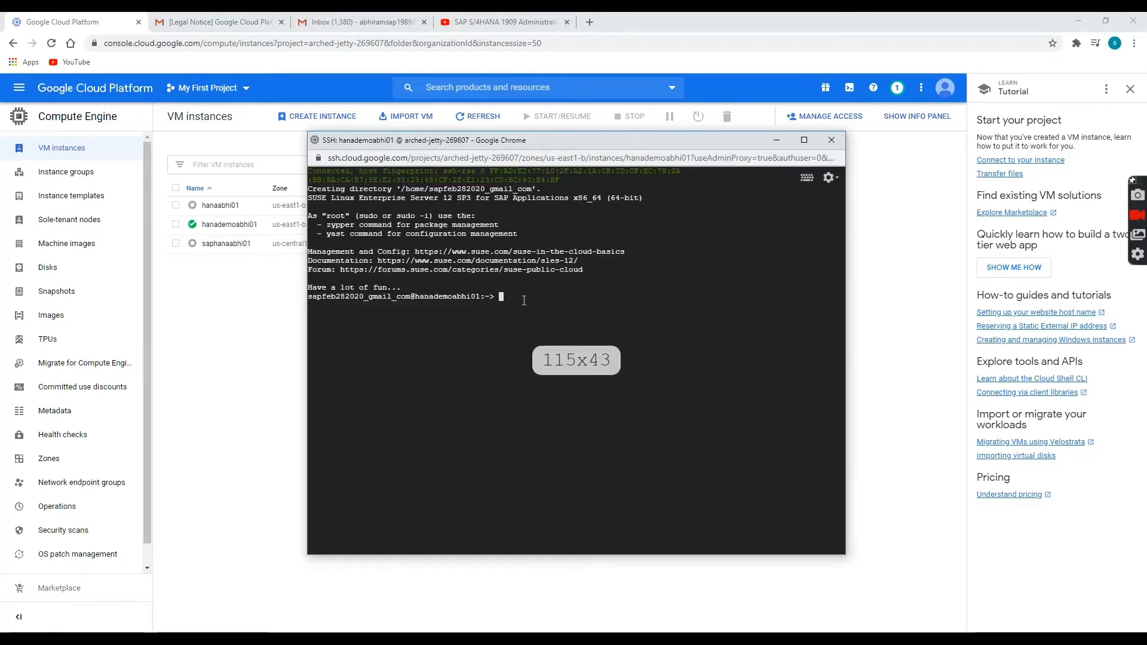
# Set a new root password using sudo in the SSH session.
pyautogui.press('Return')
pyautogui.press('Return')
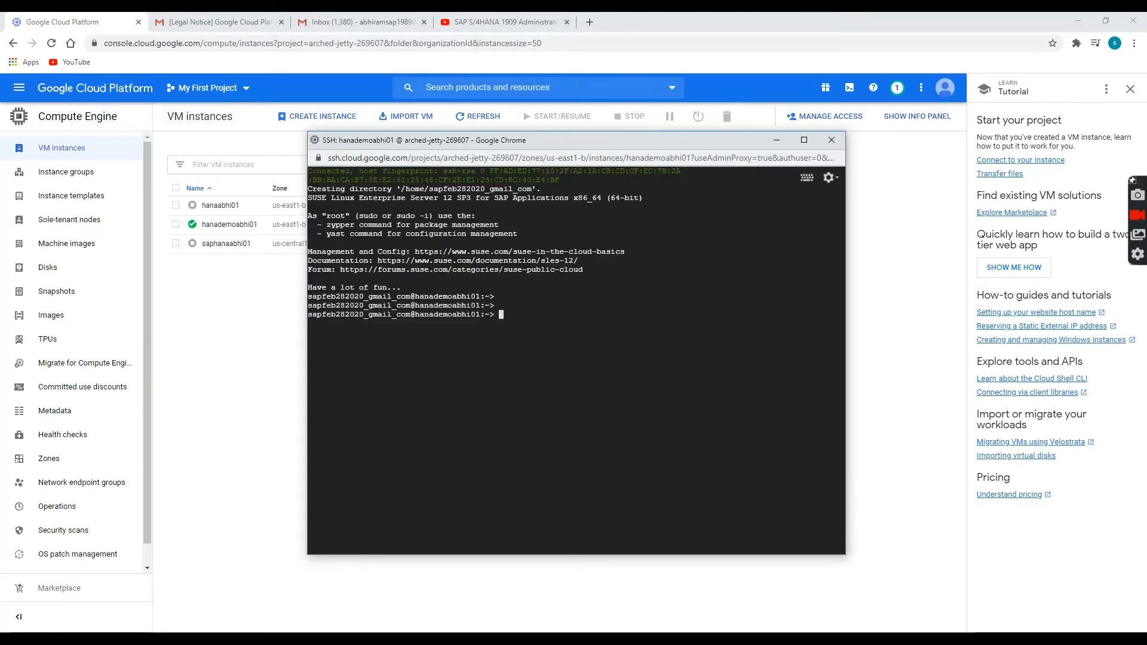
pyautogui.press('Return')
pyautogui.write('sudo passwd')
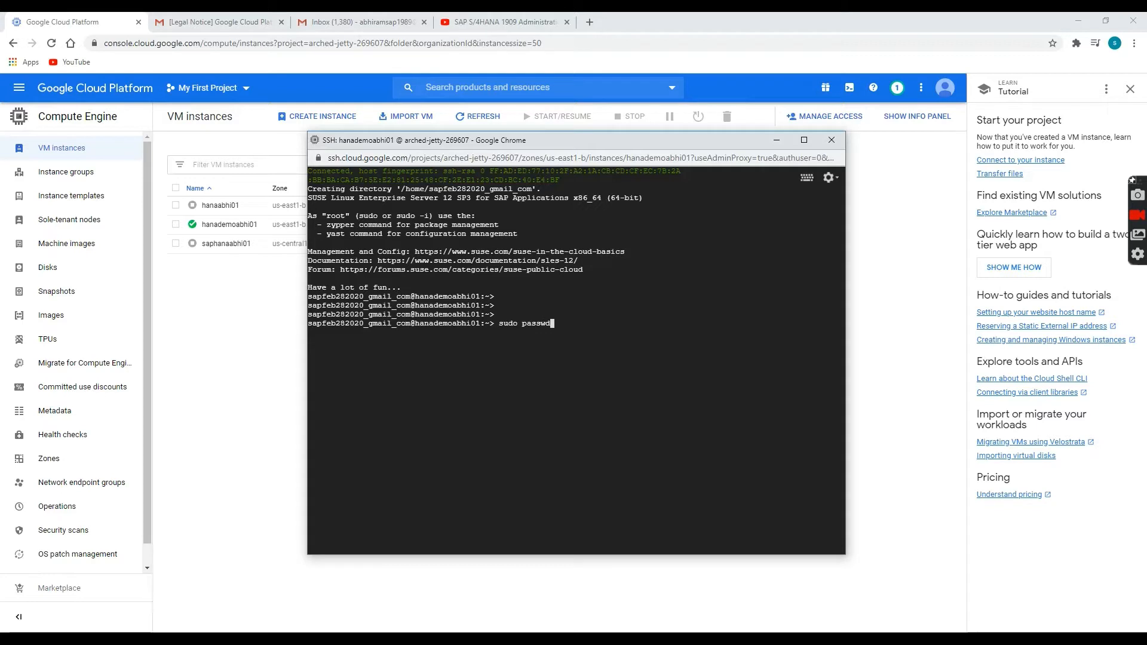
pyautogui.press('Return')
pyautogui.press('Return')
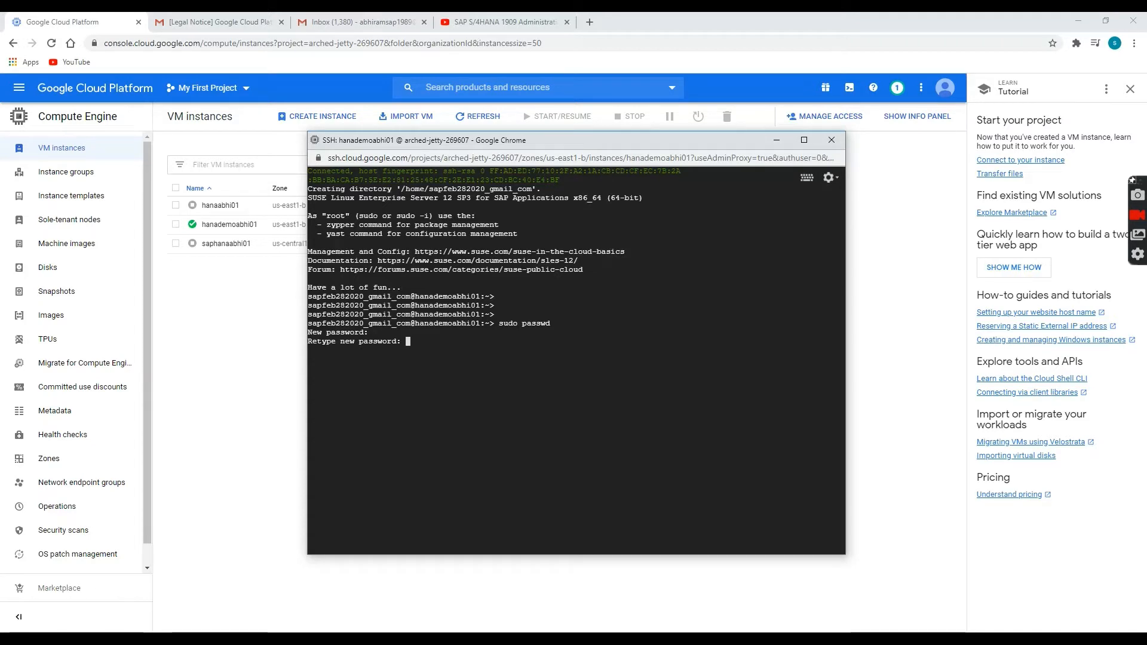
pyautogui.press('Return')
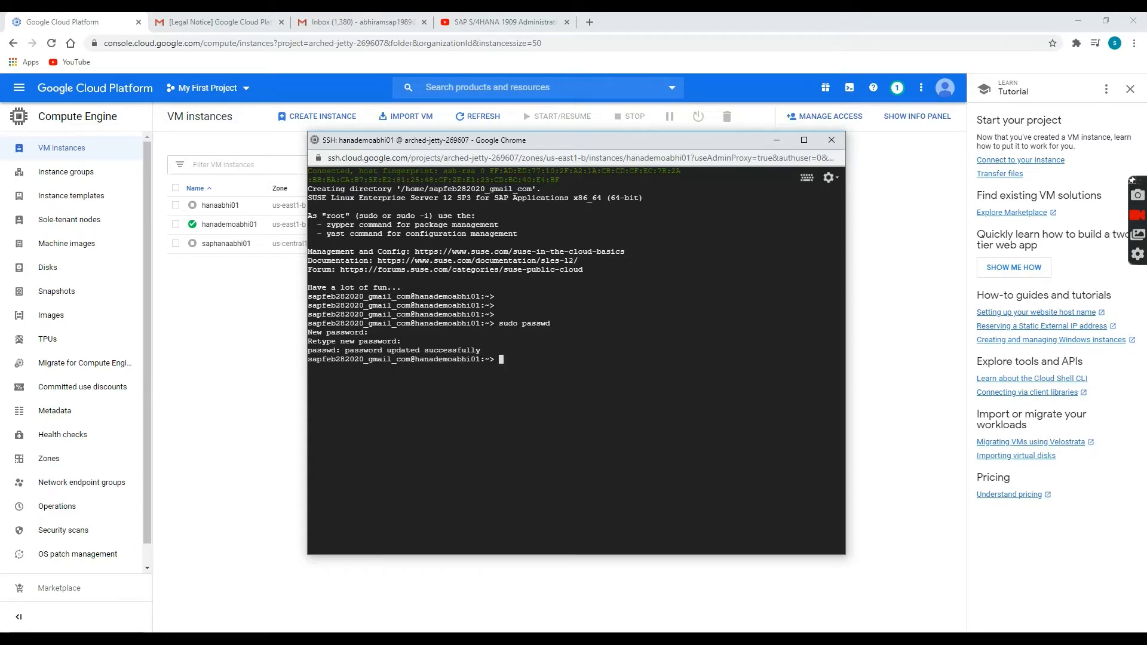
# Clear the terminal and enter 'sudo su -' at a fresh prompt.
pyautogui.press('Return')
pyautogui.press('Return')
pyautogui.write('clear')
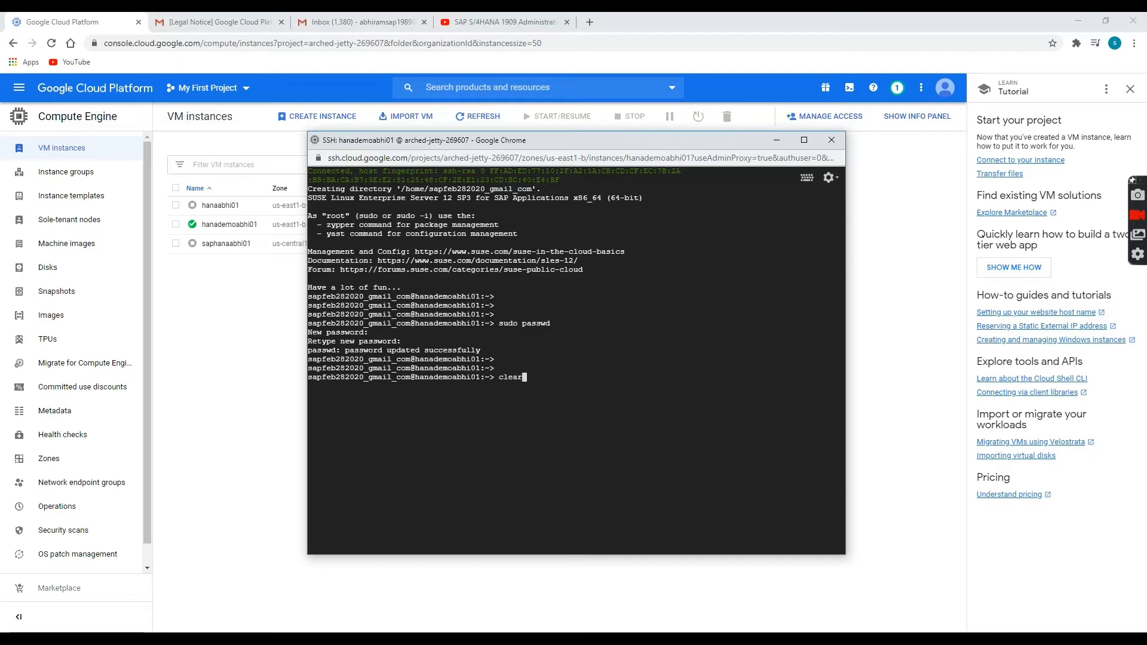
pyautogui.press('Return')
pyautogui.press('Return')
pyautogui.press('Return')
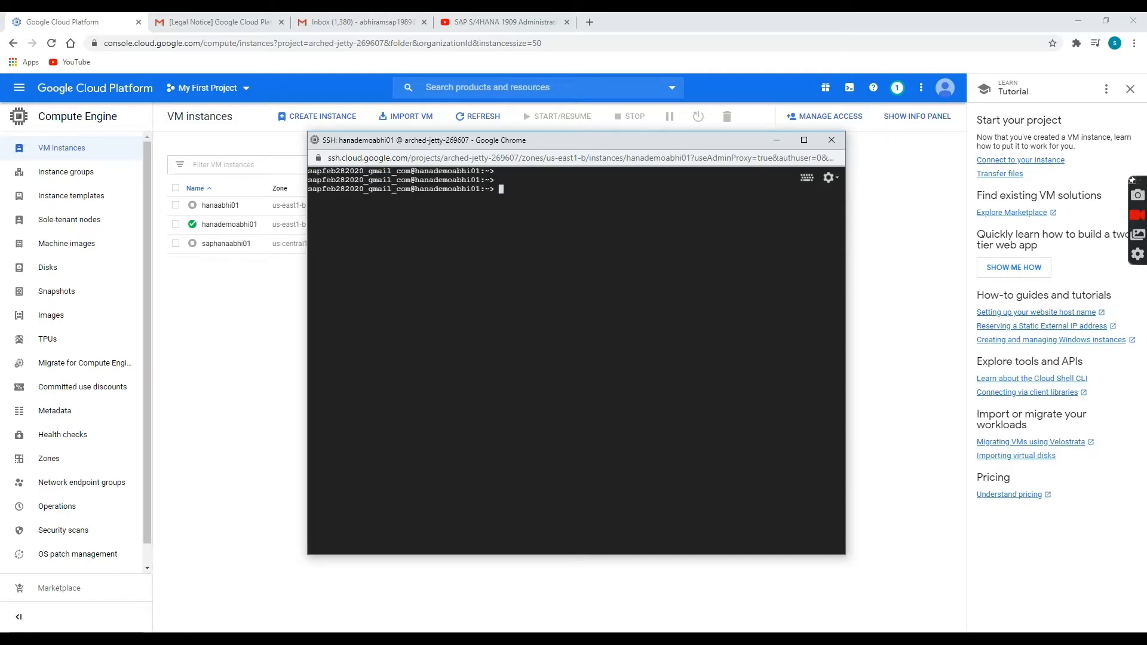
pyautogui.press('Return')
pyautogui.write('sudo su -')
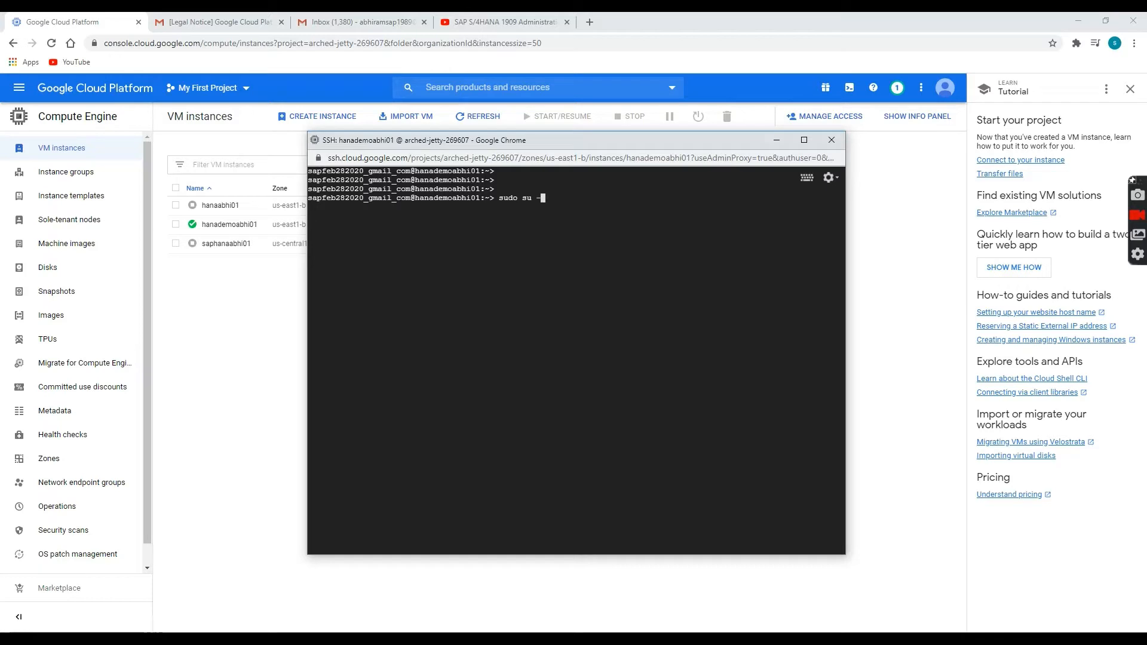
# Become root and confirm the hostname is hanademoabhi01.
pyautogui.press('Return')
pyautogui.press('Return')
pyautogui.press('Return')
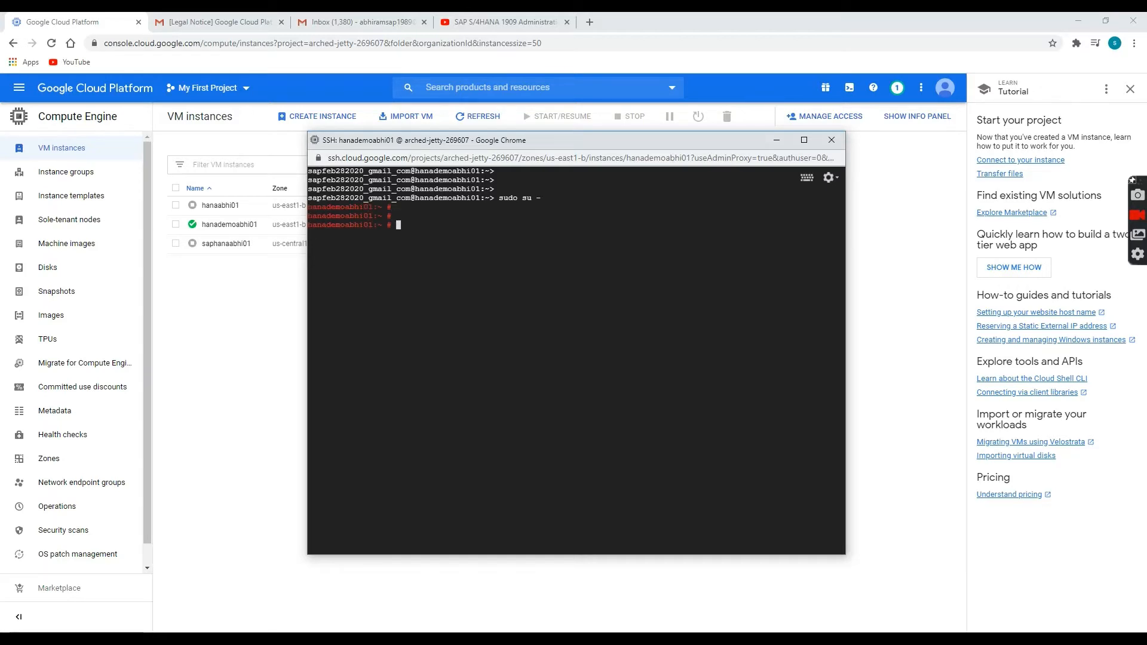
pyautogui.write('hostname')
pyautogui.press('Return')
pyautogui.press('Return')
pyautogui.press('Return')
pyautogui.press('Return')
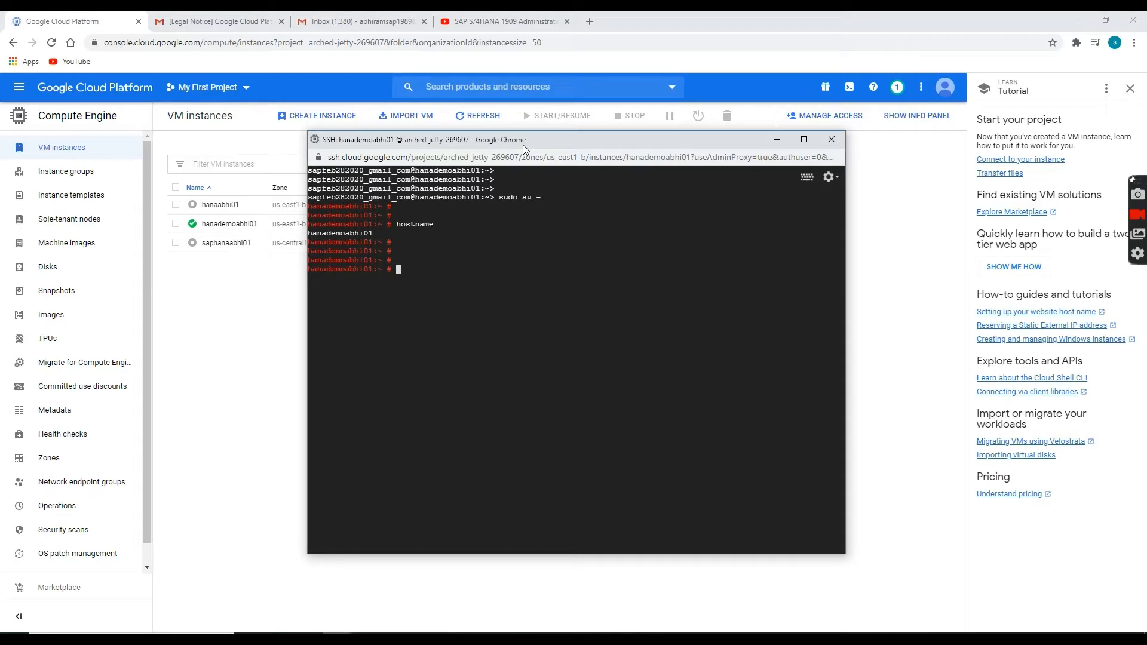
# Open /etc/ssh/sshd_config in vim.
pyautogui.write('vim /etc/s')
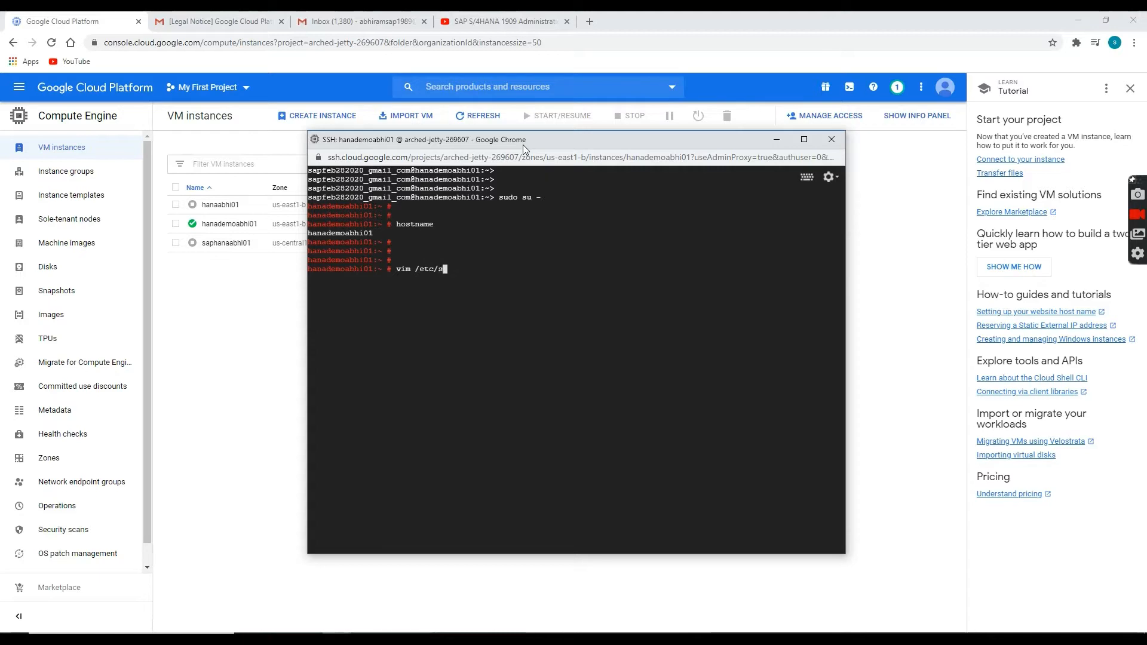
pyautogui.write('sh/sshd_cof')
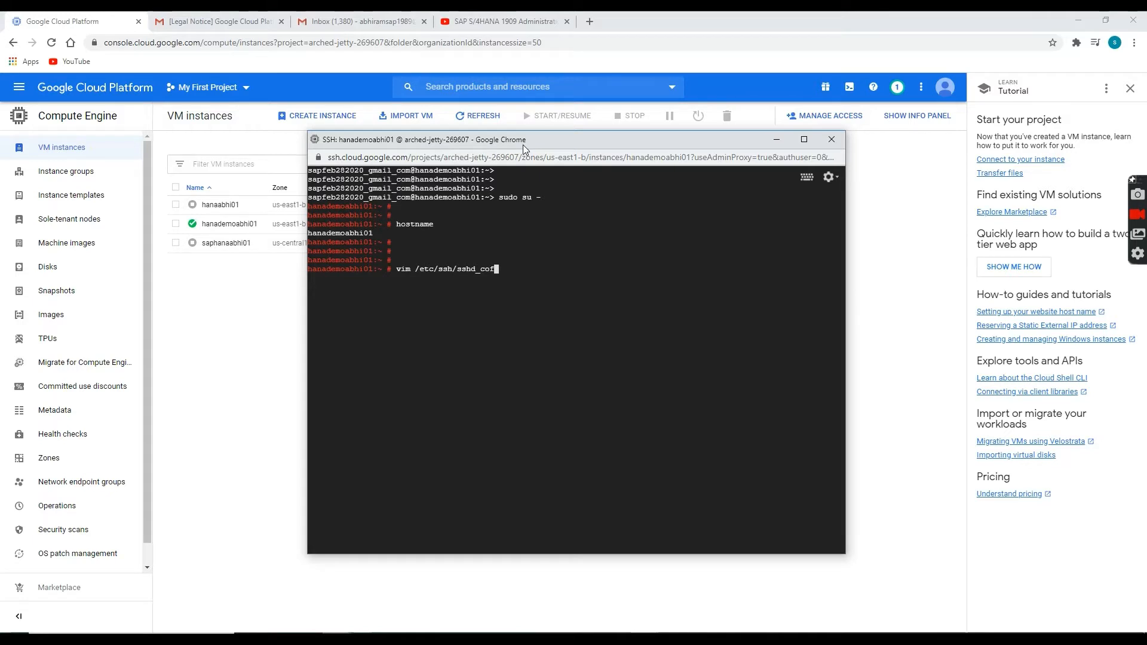
pyautogui.press('BackSpace')
pyautogui.press('BackSpace')
pyautogui.press('BackSpace')
pyautogui.press('BackSpace')
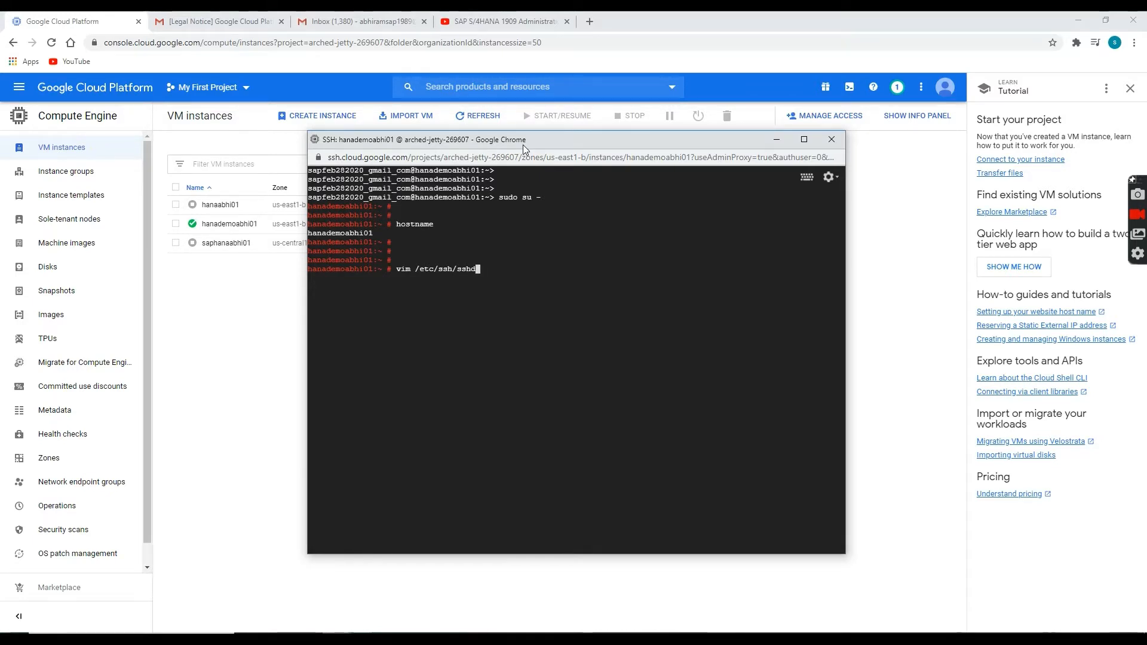
pyautogui.press('Tab')
pyautogui.press('Return')
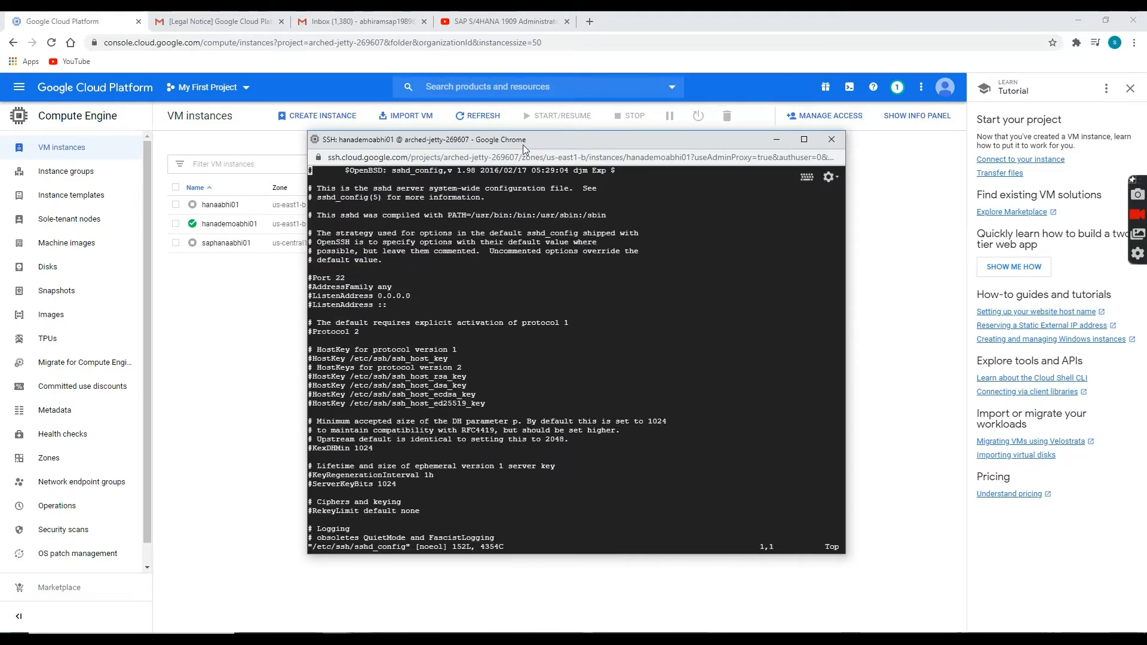
# Maximize the SSH terminal and locate the PasswordAuthentication line in sshd_config.
pyautogui.click(804, 140)
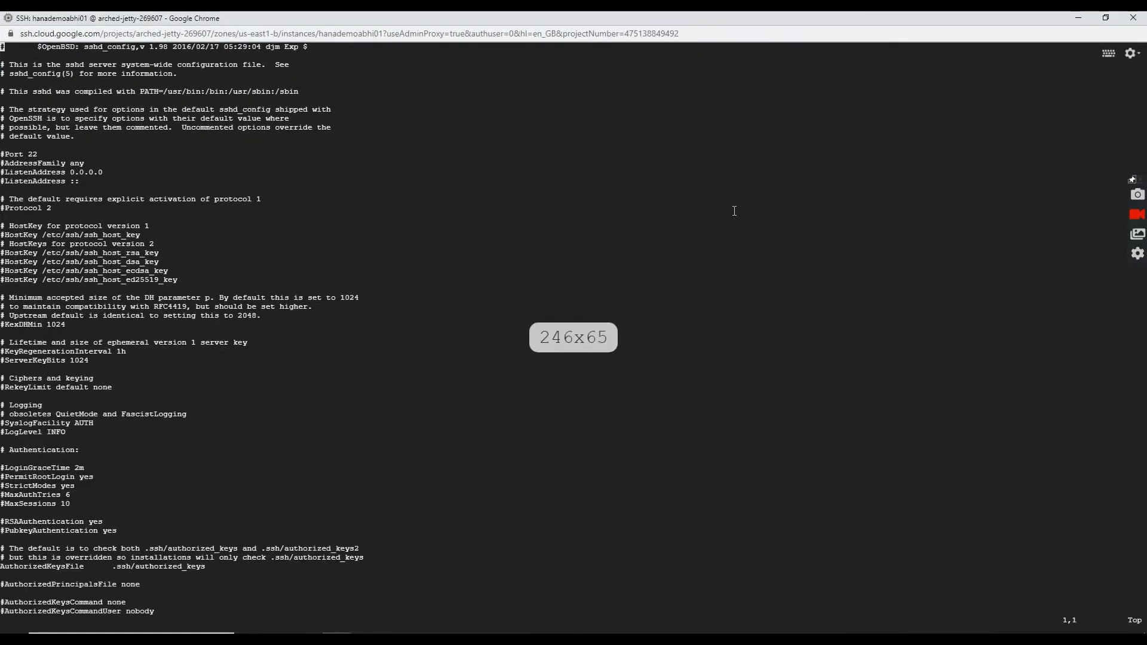
pyautogui.press('Down')
pyautogui.press('Down')
pyautogui.press('Down')
pyautogui.press('Down')
pyautogui.press('Down')
pyautogui.press('Down')
pyautogui.press('Down')
pyautogui.press('Down')
pyautogui.press('Down')
pyautogui.press('Down')
pyautogui.press('Down')
pyautogui.press('Down')
pyautogui.press('Down')
pyautogui.press('Down')
pyautogui.press('Down')
pyautogui.press('Down')
pyautogui.press('Down')
pyautogui.press('Down')
pyautogui.press('Down')
pyautogui.press('Down')
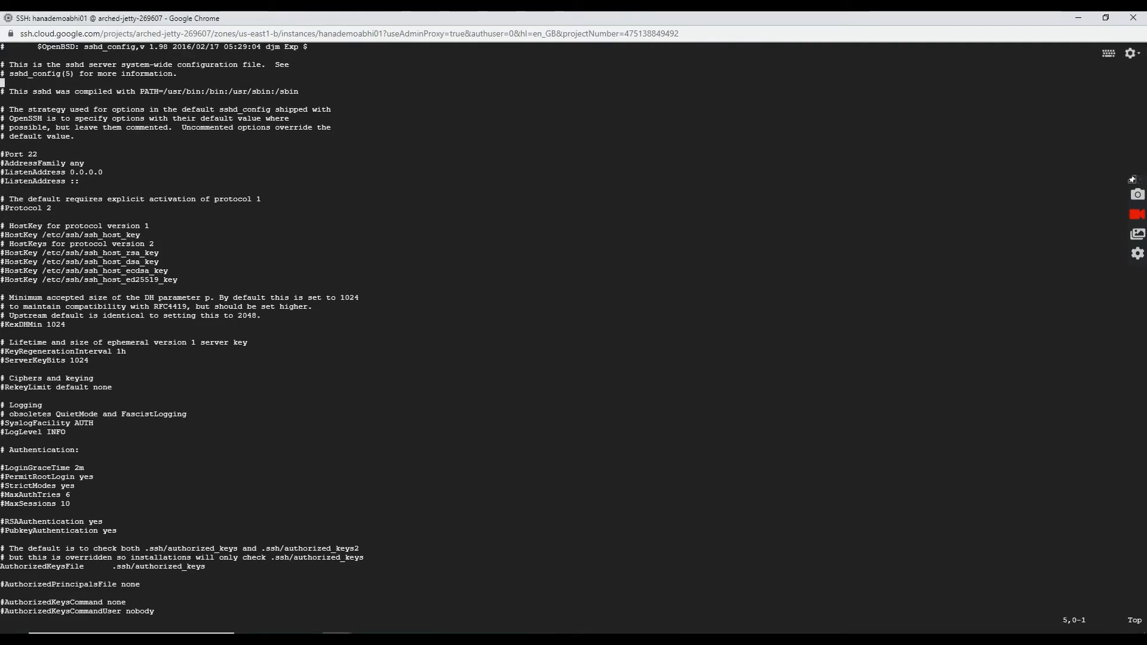
pyautogui.press('Down')
pyautogui.press('Down')
pyautogui.press('Down')
pyautogui.press('Down')
pyautogui.press('Down')
pyautogui.press('Down')
pyautogui.press('Down')
pyautogui.press('Down')
pyautogui.press('Down')
pyautogui.press('Down')
pyautogui.press('Down')
pyautogui.press('Down')
pyautogui.press('Down')
pyautogui.press('Down')
pyautogui.press('Down')
pyautogui.press('Down')
pyautogui.press('Down')
pyautogui.press('Down')
pyautogui.press('Down')
pyautogui.press('Down')
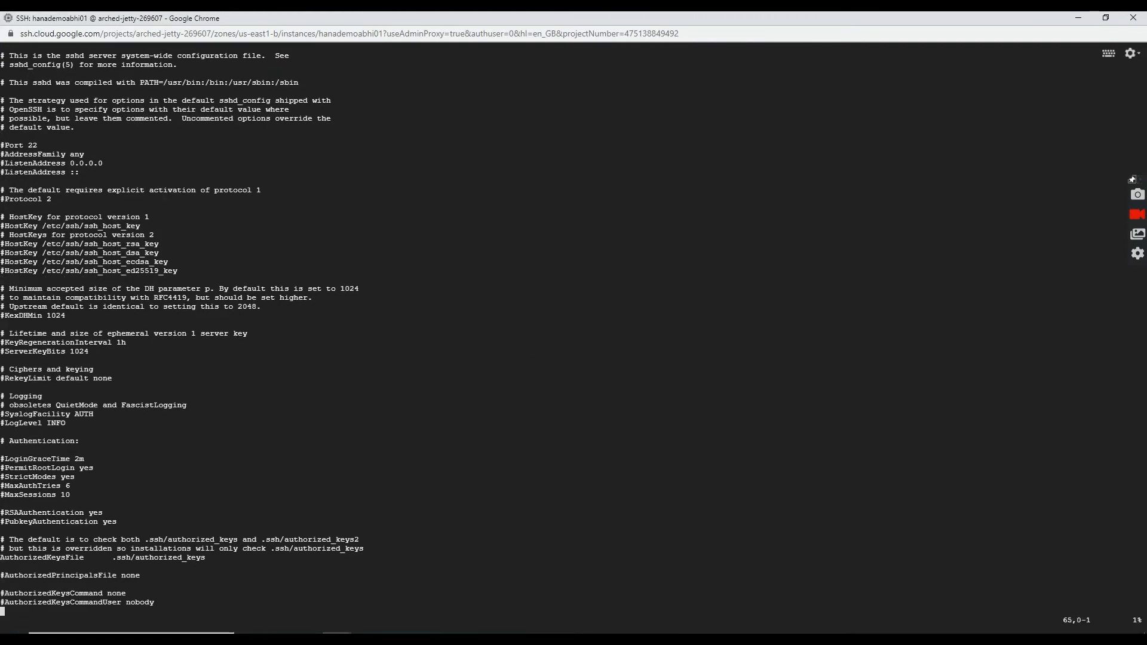
pyautogui.press('Down')
pyautogui.press('Down')
pyautogui.press('Down')
pyautogui.press('Down')
pyautogui.press('Down')
pyautogui.press('Down')
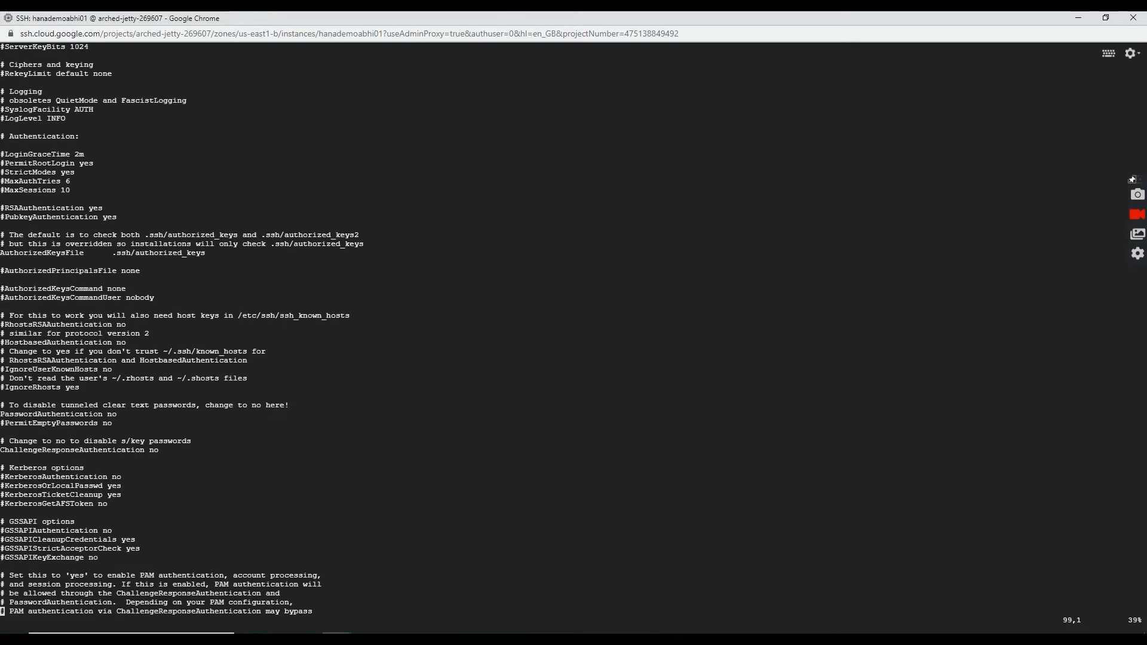
pyautogui.press('Down')
pyautogui.press('Up')
pyautogui.press('Up')
pyautogui.press('Up')
pyautogui.press('Up')
pyautogui.press('Up')
pyautogui.press('Up')
pyautogui.press('Up')
pyautogui.press('Up')
pyautogui.press('Up')
pyautogui.press('Up')
pyautogui.press('Up')
pyautogui.press('Up')
pyautogui.press('Up')
pyautogui.press('Up')
pyautogui.press('Up')
pyautogui.press('Up')
pyautogui.press('Up')
pyautogui.press('Up')
pyautogui.press('Up')
pyautogui.press('Up')
pyautogui.press('Down')
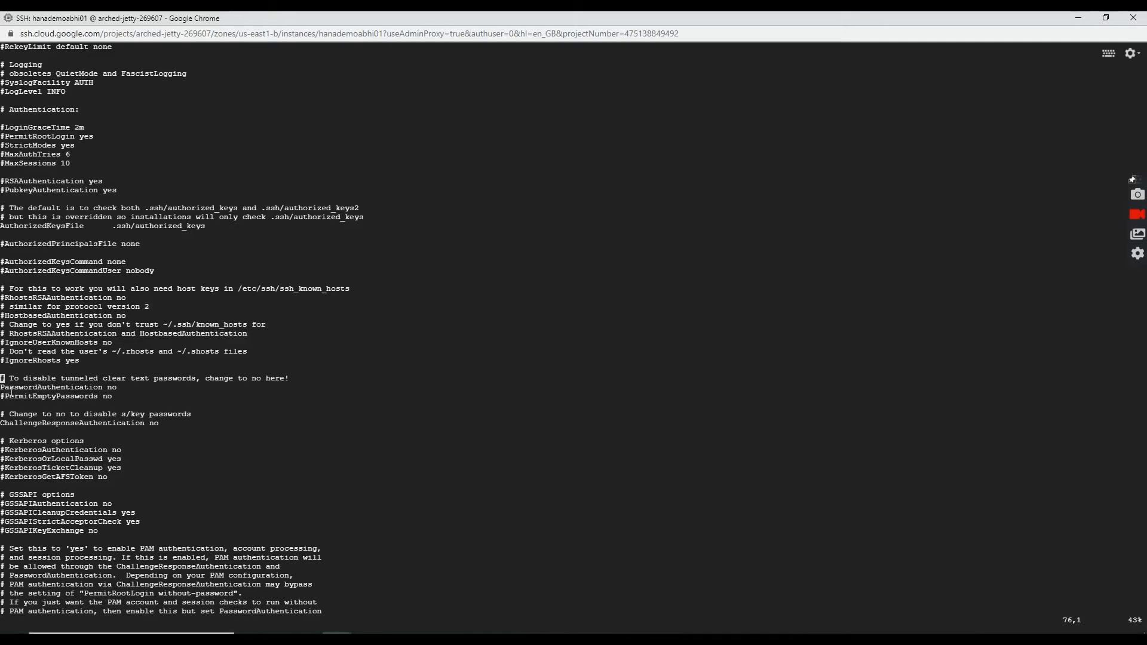
pyautogui.moveTo(2, 388); pyautogui.dragTo(116, 387)
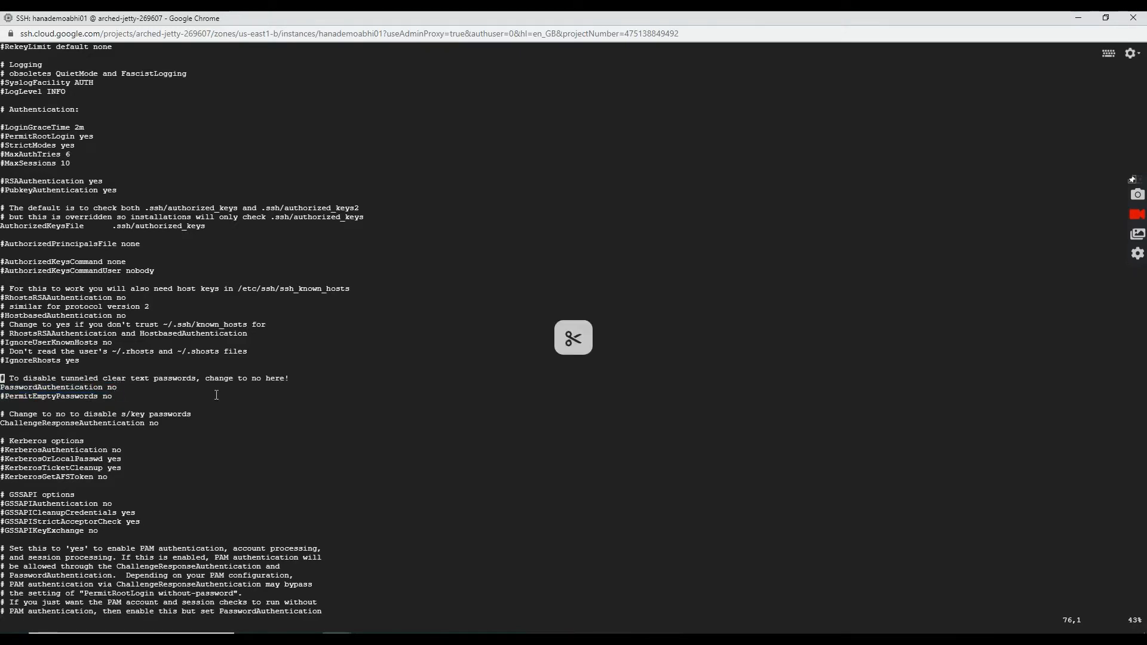
pyautogui.press('Down')
pyautogui.press('Down')
pyautogui.press('Down')
pyautogui.press('Up')
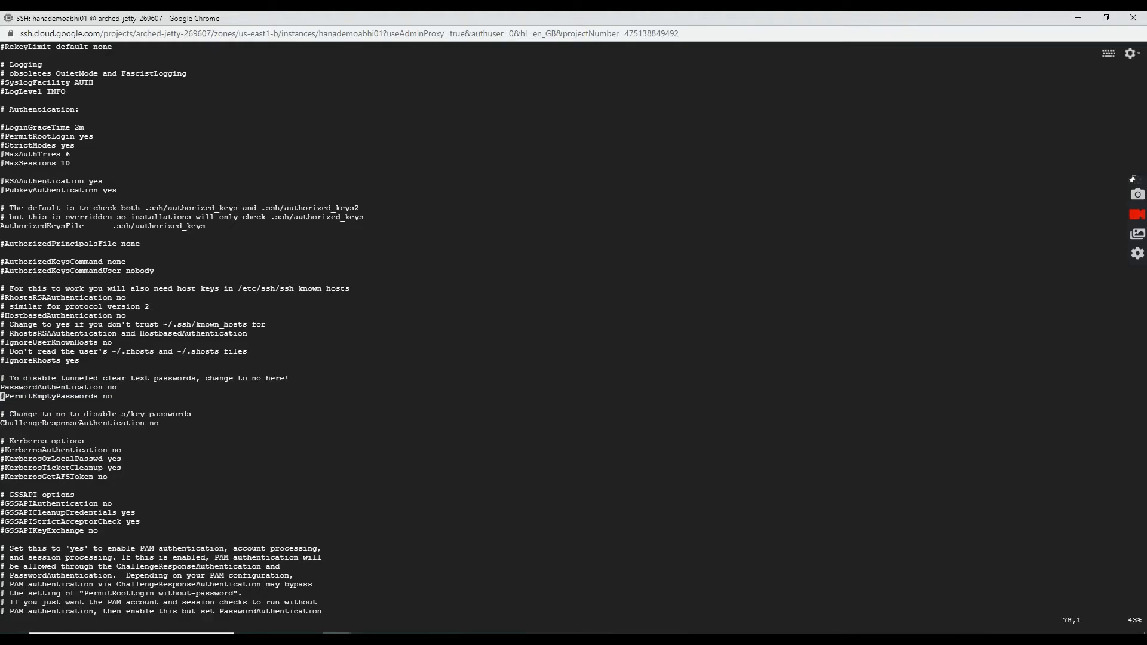
pyautogui.press('Right')
pyautogui.press('Right')
pyautogui.press('Right')
pyautogui.press('Right')
pyautogui.press('Right')
pyautogui.press('Right')
pyautogui.press('Right')
pyautogui.press('Right')
pyautogui.press('Right')
pyautogui.press('Right')
pyautogui.press('Right')
pyautogui.press('Right')
pyautogui.press('Right')
pyautogui.press('Right')
pyautogui.press('Right')
pyautogui.press('Right')
pyautogui.press('Right')
pyautogui.press('Right')
pyautogui.press('Right')
pyautogui.press('Right')
# Change PasswordAuthentication from no to yes.
pyautogui.press('i')
pyautogui.press('Delete')
pyautogui.press('BackSpace')
pyautogui.write('ye')
# Set ChallengeResponseAuthentication to yes and save the file with :wq!
pyautogui.press('Down')
pyautogui.press('Down')
pyautogui.press('Down')
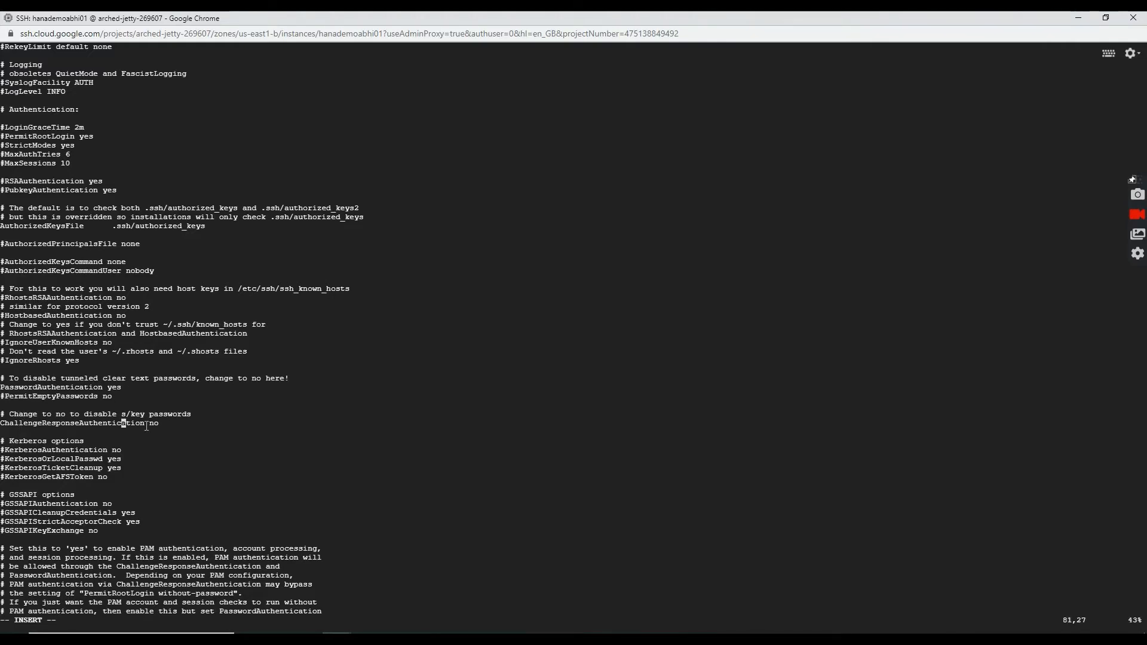
pyautogui.press('Right')
pyautogui.press('Right')
pyautogui.press('Right')
pyautogui.press('Right')
pyautogui.press('Right')
pyautogui.press('Right')
pyautogui.press('Right')
pyautogui.write('ion yes')
pyautogui.press('Escape')
pyautogui.write(':wq!')
pyautogui.press('Return')
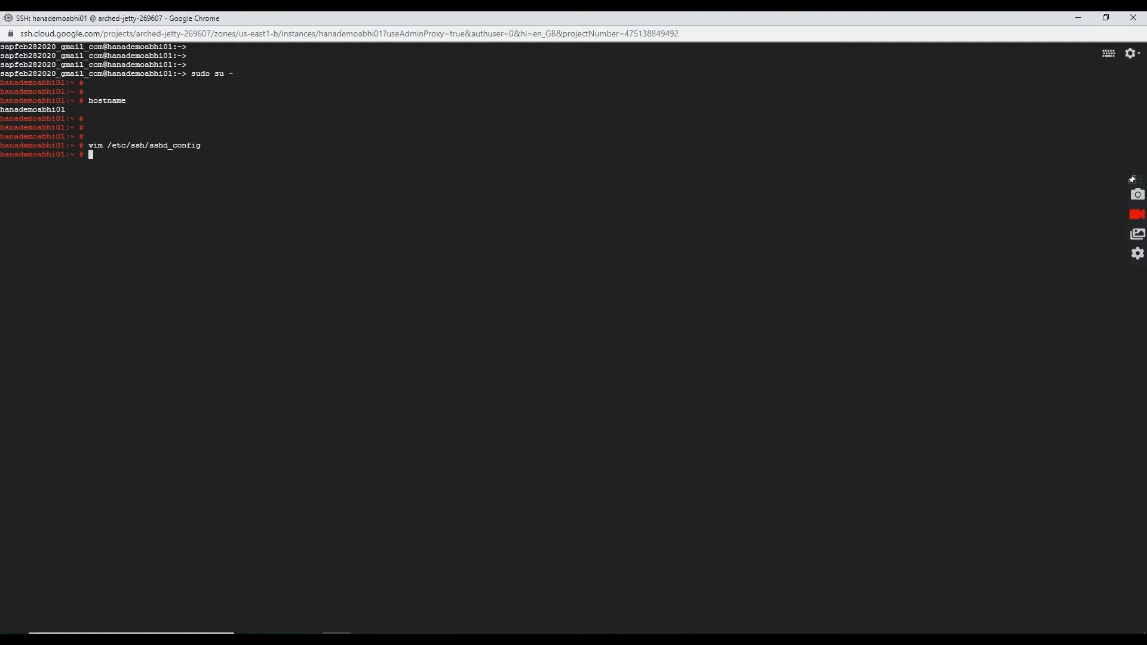
# Reboot hanademoabhi01 and return to the VM instances tab.
pyautogui.write('reboot')
pyautogui.press('Return')
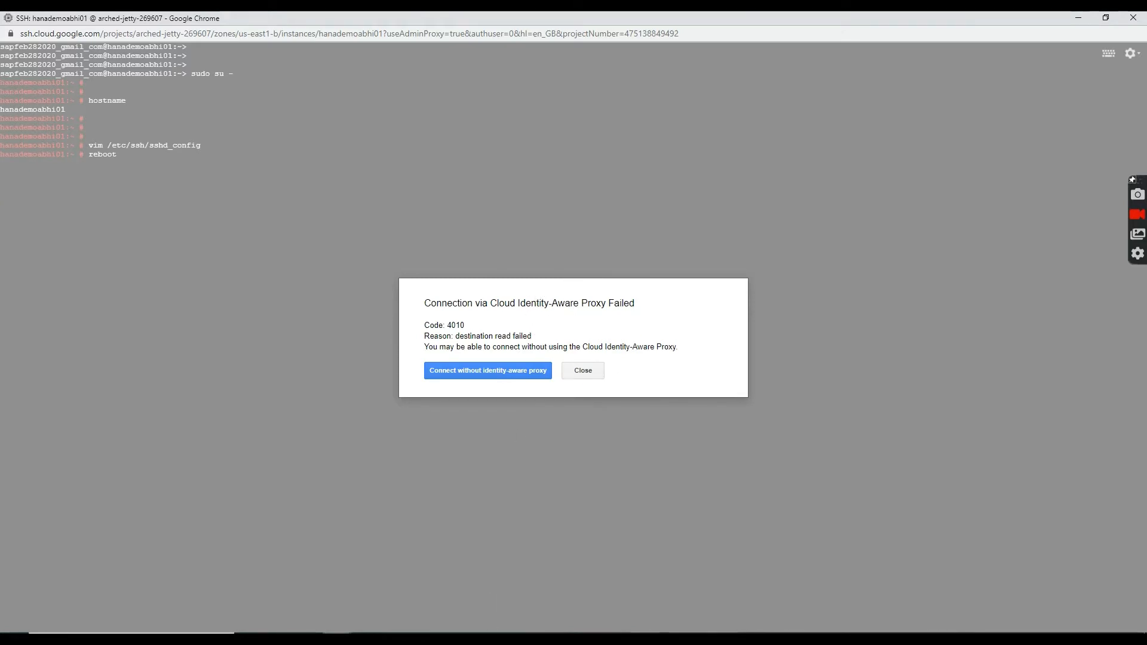
pyautogui.click(272, 583)
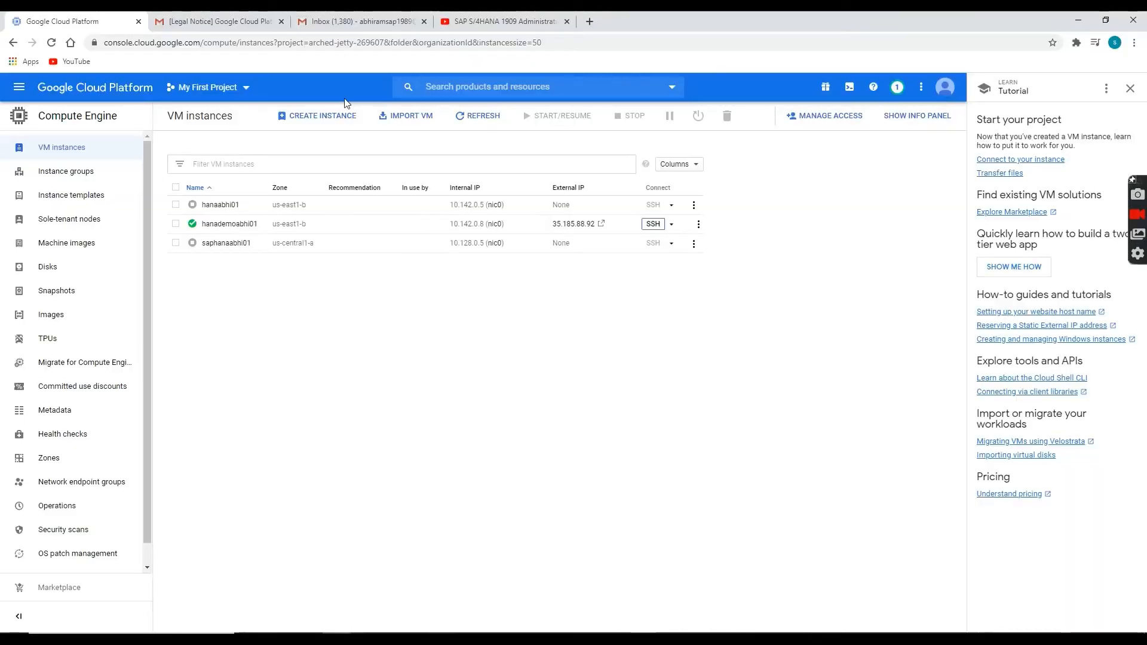
# Dismiss the failed SSH window and refresh until hanademoabhi01 shows running at 35.185.88.92.
pyautogui.click(469, 115)
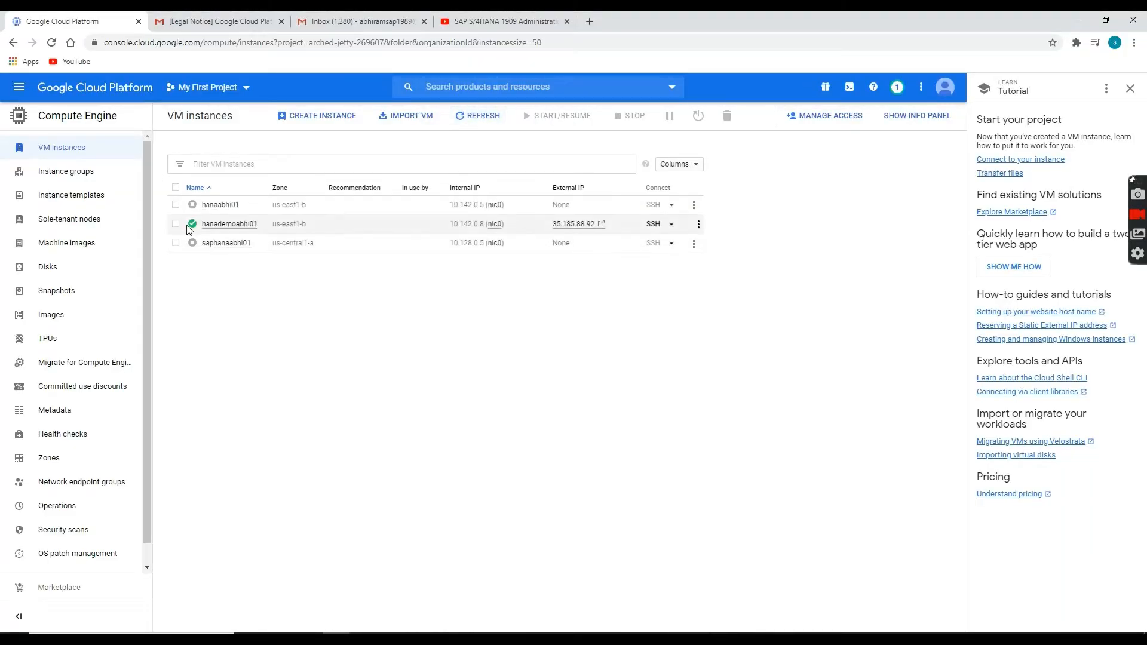
pyautogui.click(470, 118)
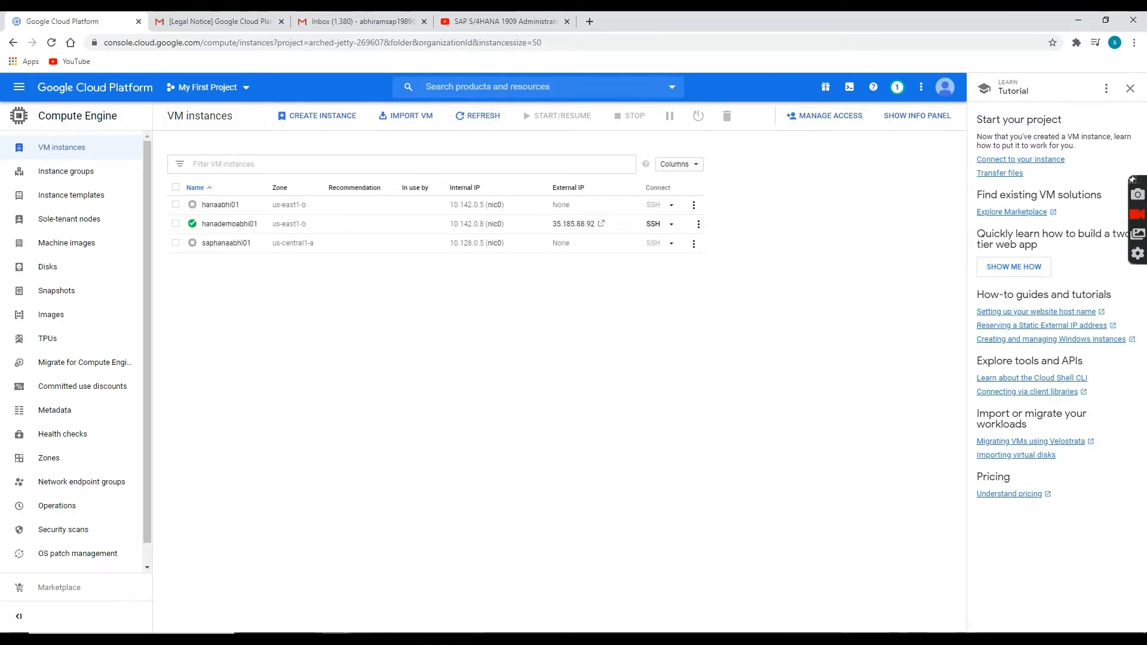
pyautogui.click(411, 565)
pyautogui.click(597, 371)
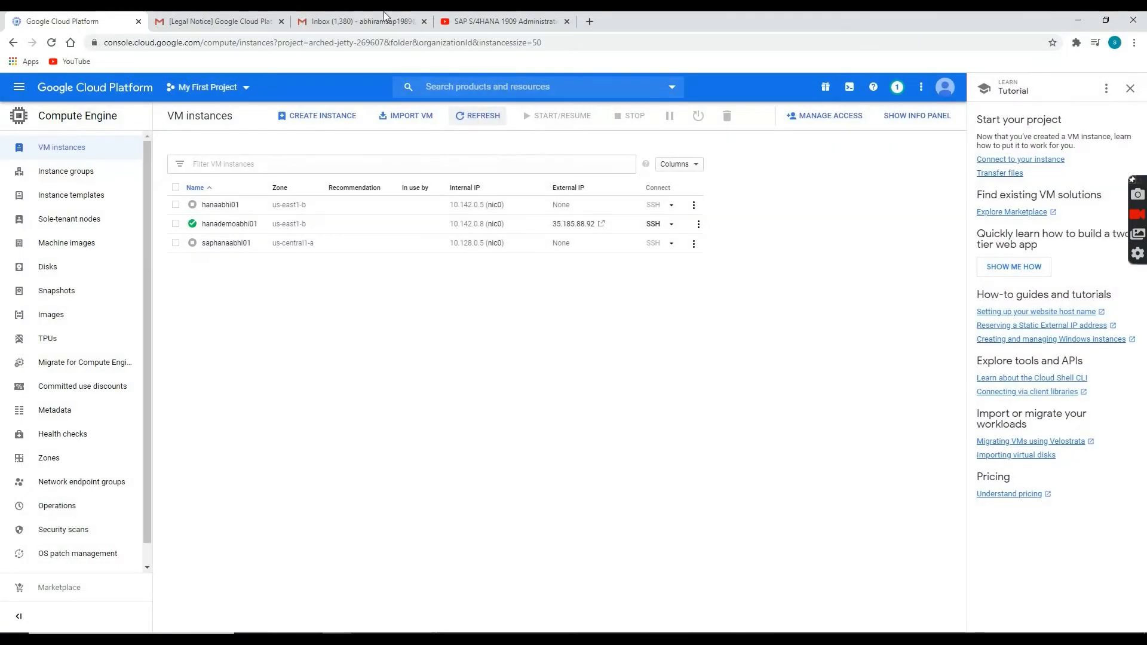
pyautogui.click(481, 116)
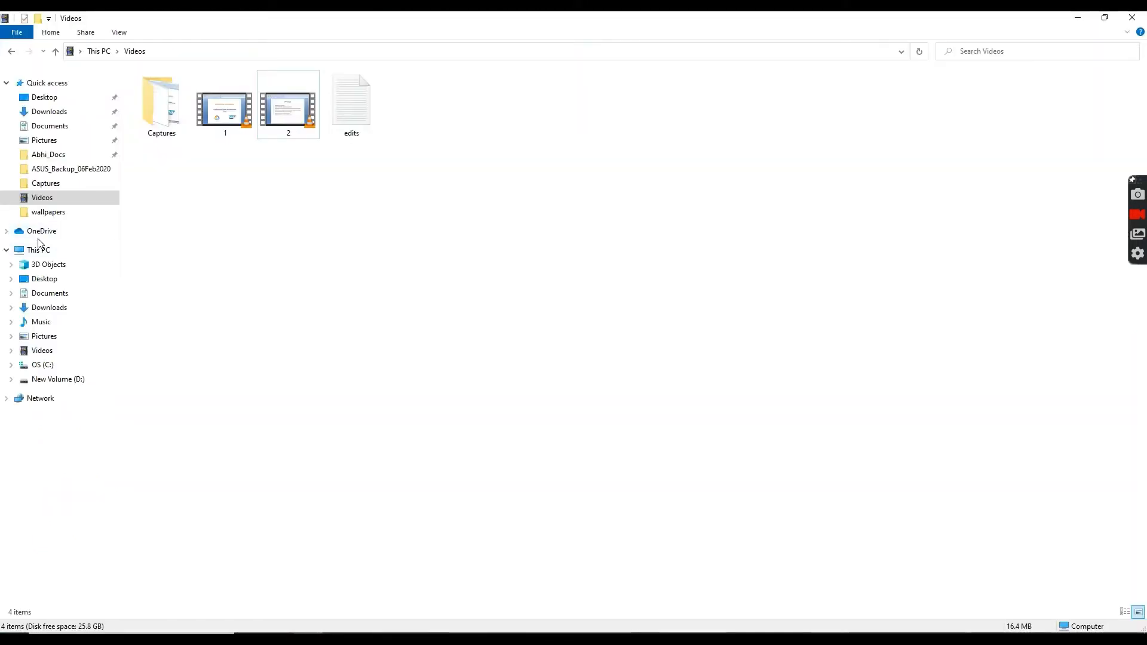
# Browse to C:\Program Files\PuTTY and launch puttygen (PuTTY Key Generator).
pyautogui.click(65, 352)
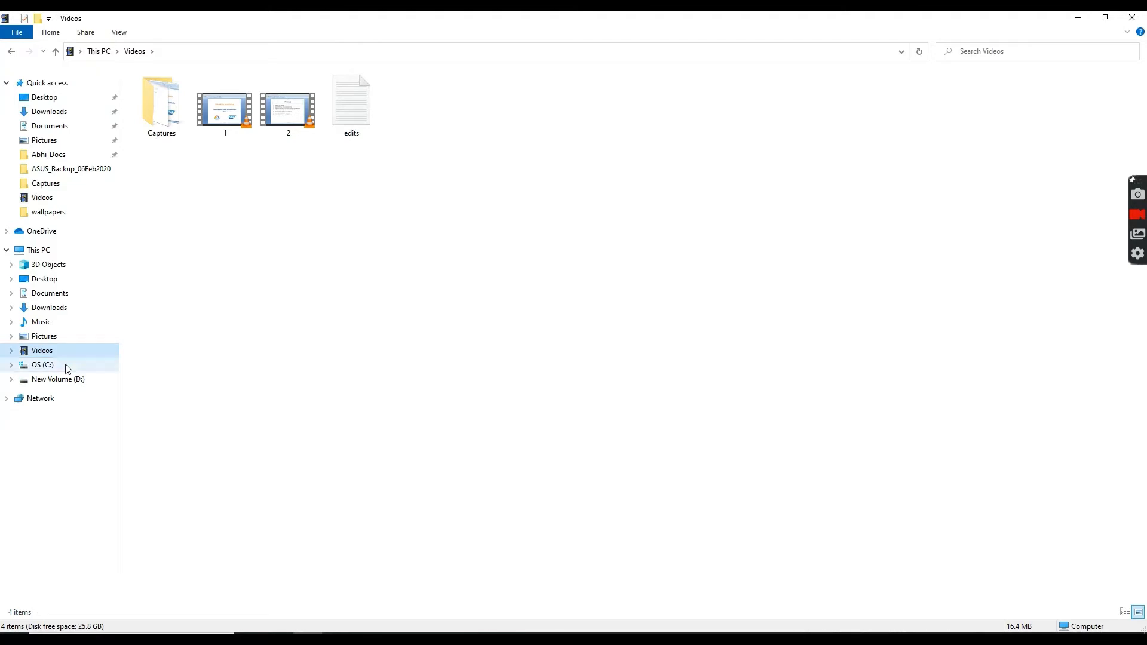
pyautogui.click(65, 364)
pyautogui.doubleClick(156, 117)
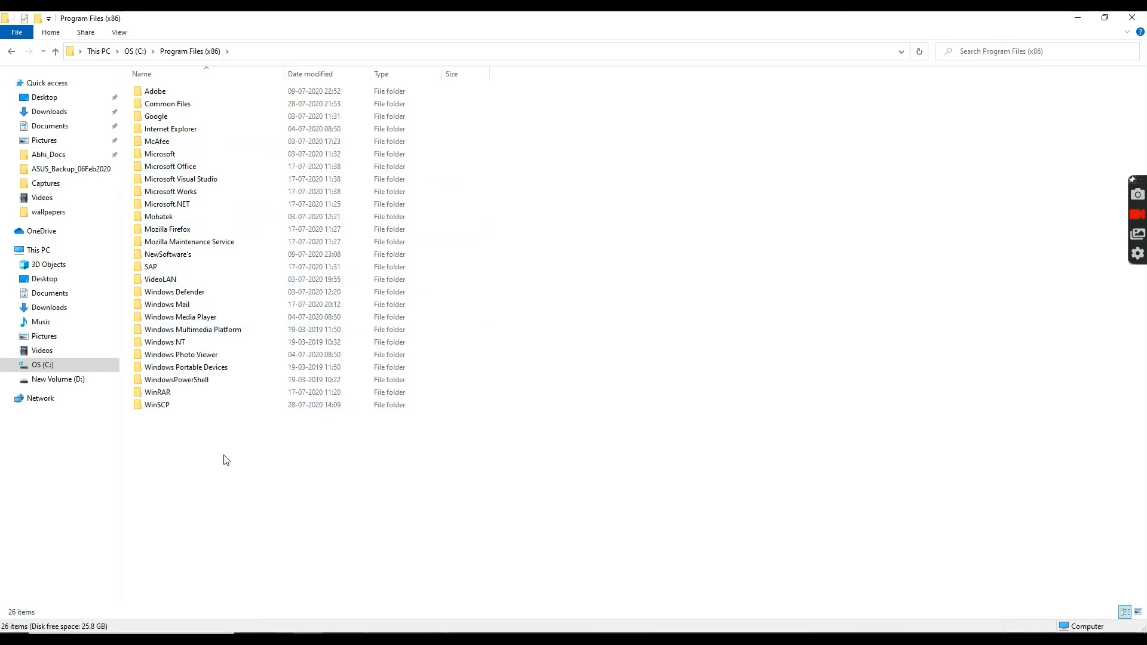
pyautogui.press('BackSpace')
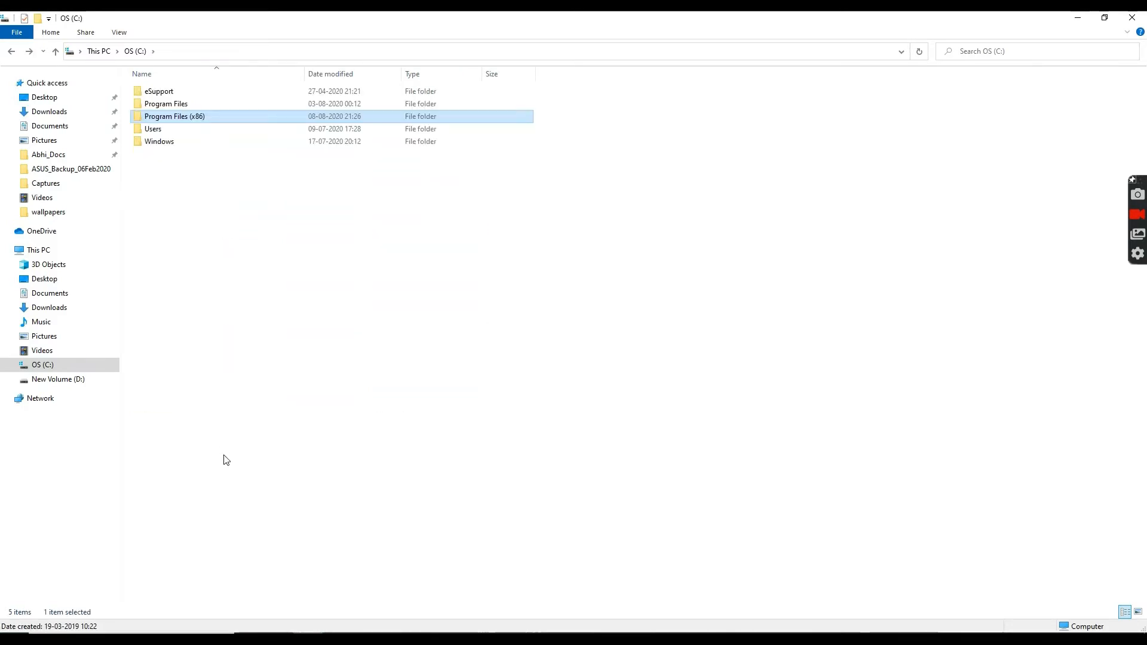
pyautogui.doubleClick(167, 103)
pyautogui.doubleClick(188, 220)
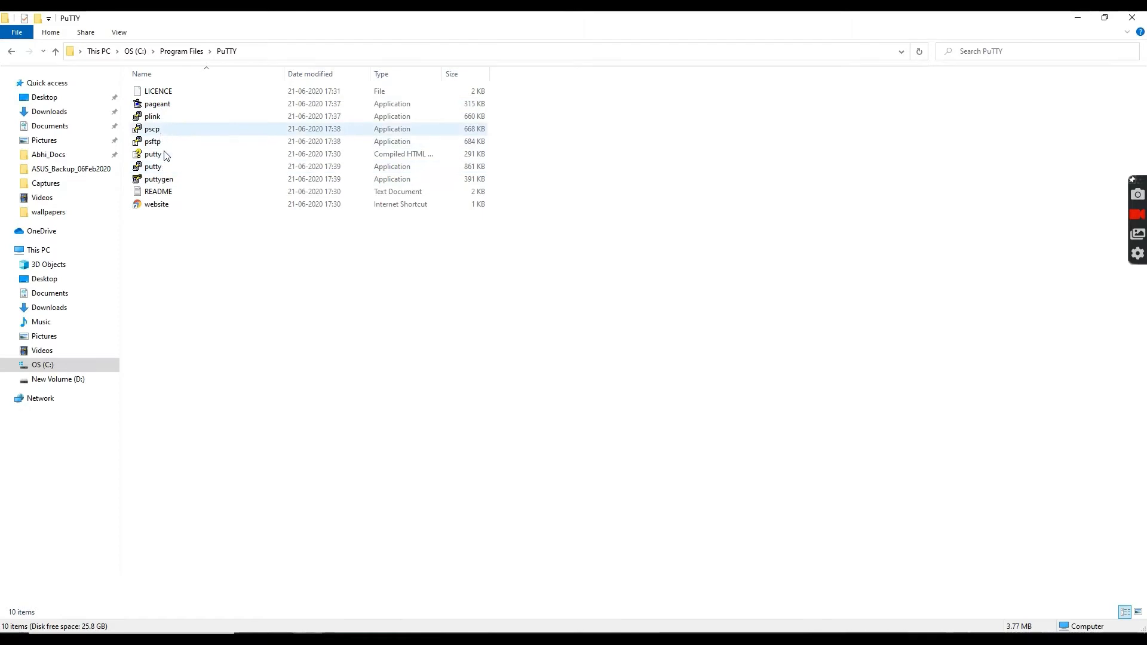
pyautogui.doubleClick(170, 181)
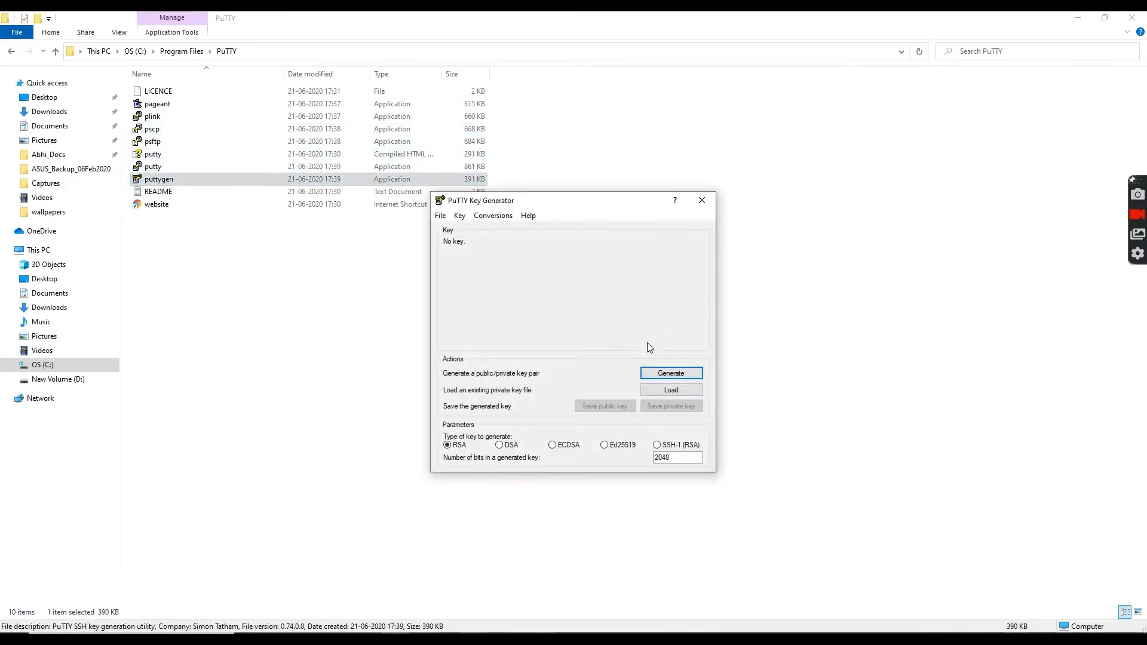
# Generate a new RSA key and save it without a passphrase as private key 4 on the Desktop.
pyautogui.click(679, 375)
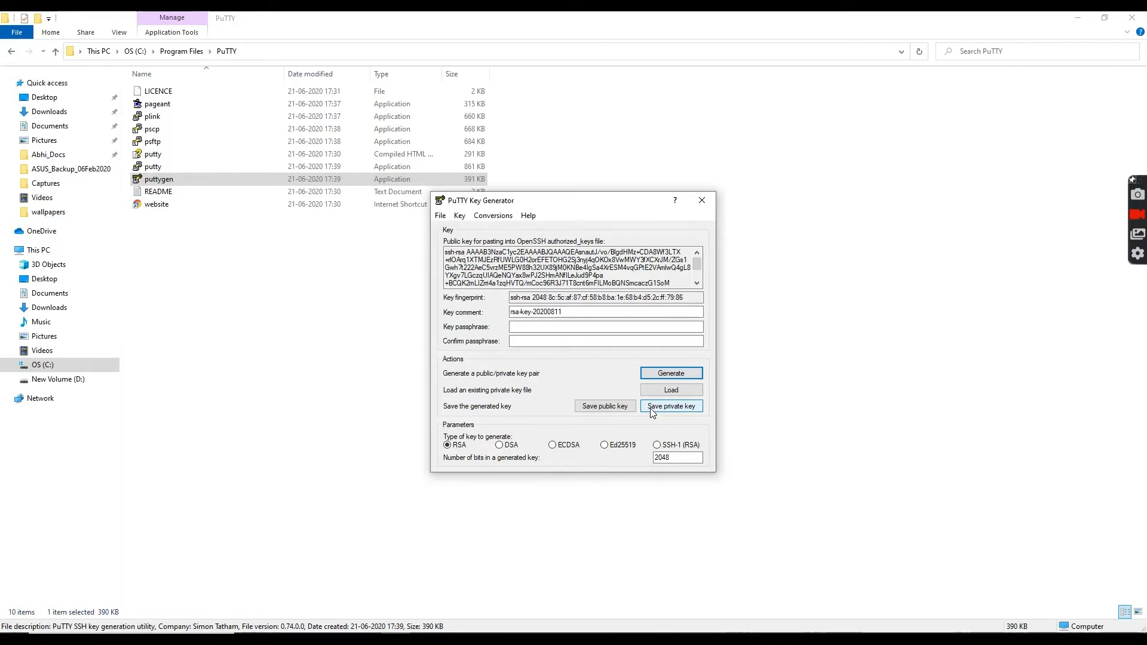
pyautogui.click(681, 410)
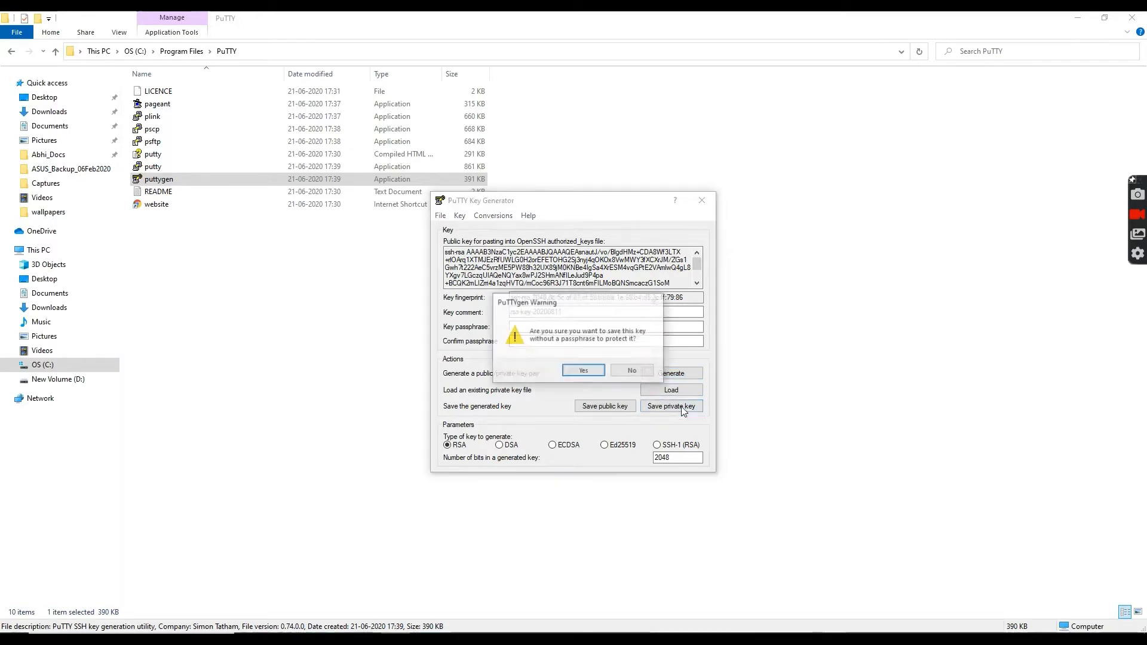
pyautogui.click(582, 371)
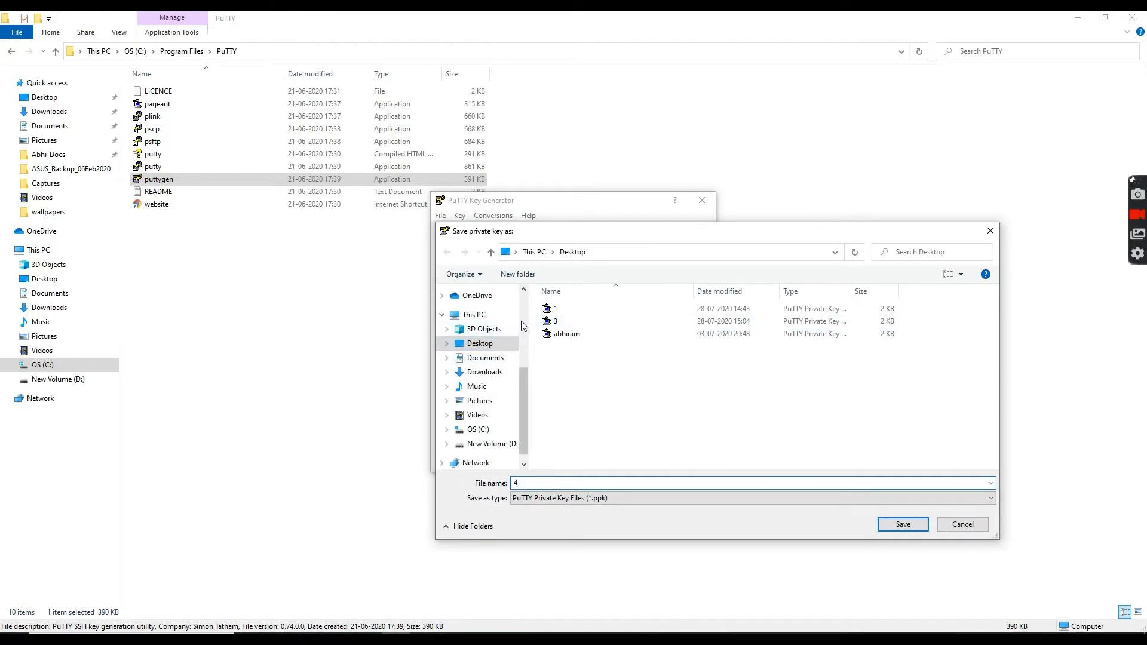
pyautogui.click(903, 524)
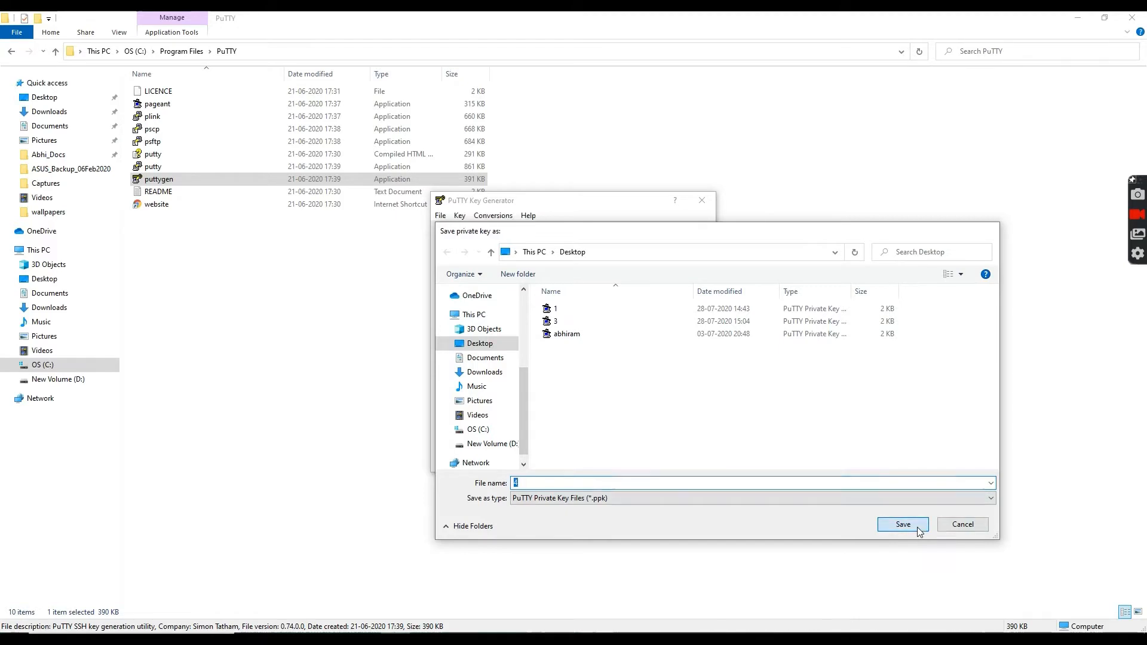
# Select and copy the generated public key text.
pyautogui.click(668, 276)
pyautogui.moveTo(446, 252); pyautogui.dragTo(644, 285)
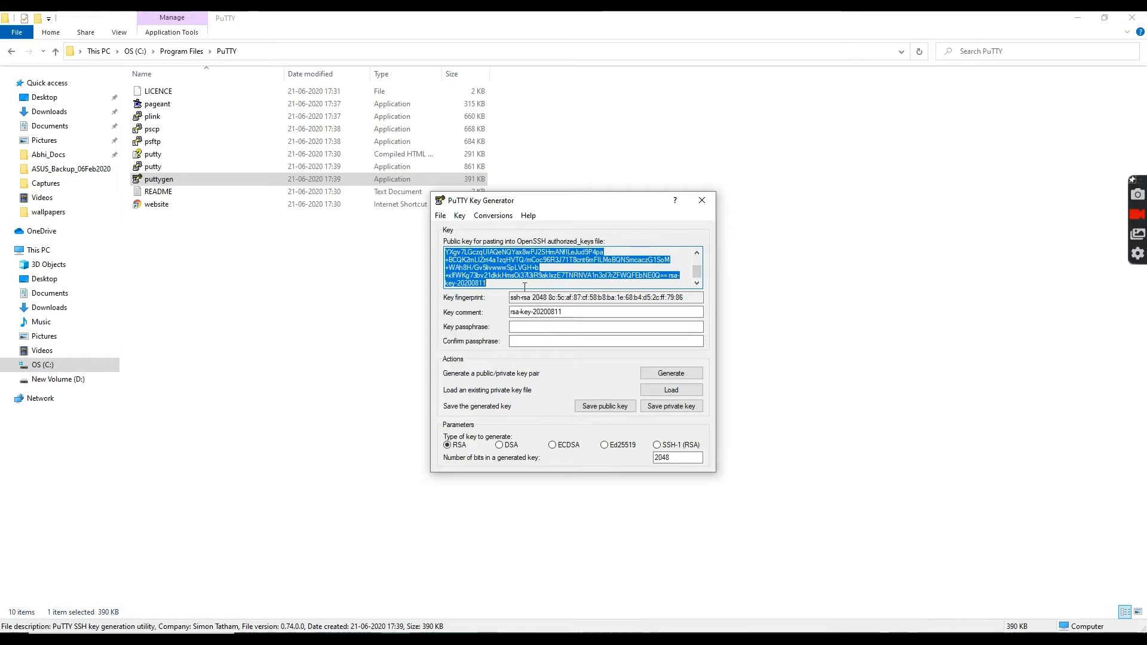
pyautogui.rightClick(505, 261)
pyautogui.click(530, 298)
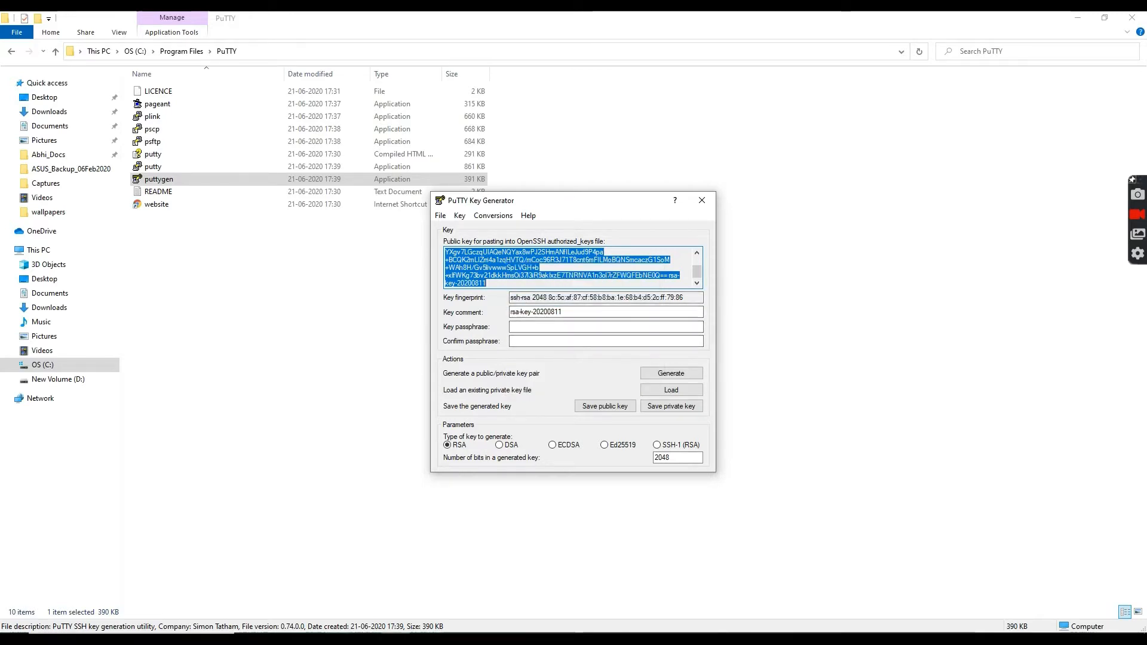
pyautogui.hotkey('alt', 'Tab')
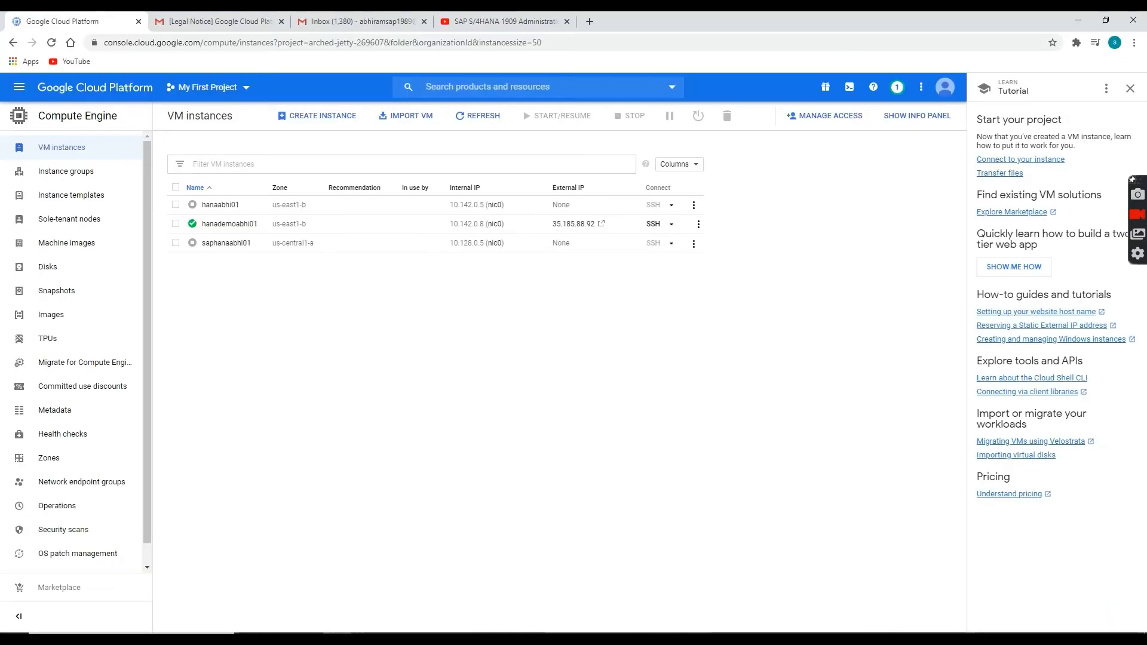
# Search 'metada', open Compute Engine Metadata and show its SSH Keys tab.
pyautogui.click(493, 84)
pyautogui.write('met')
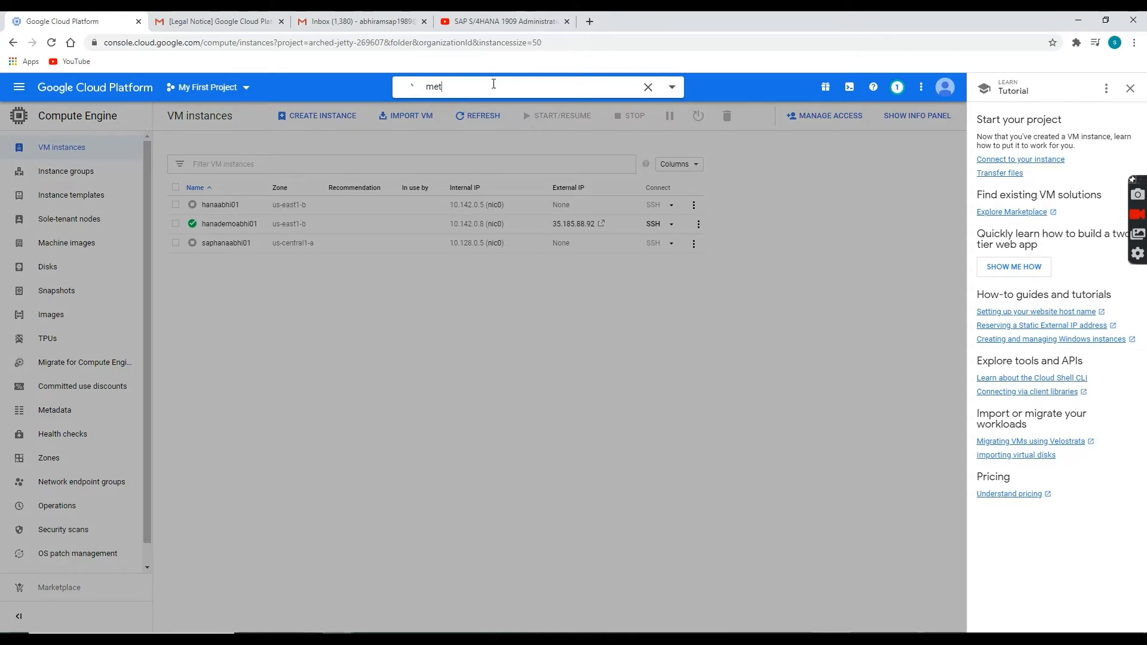
pyautogui.write('ada')
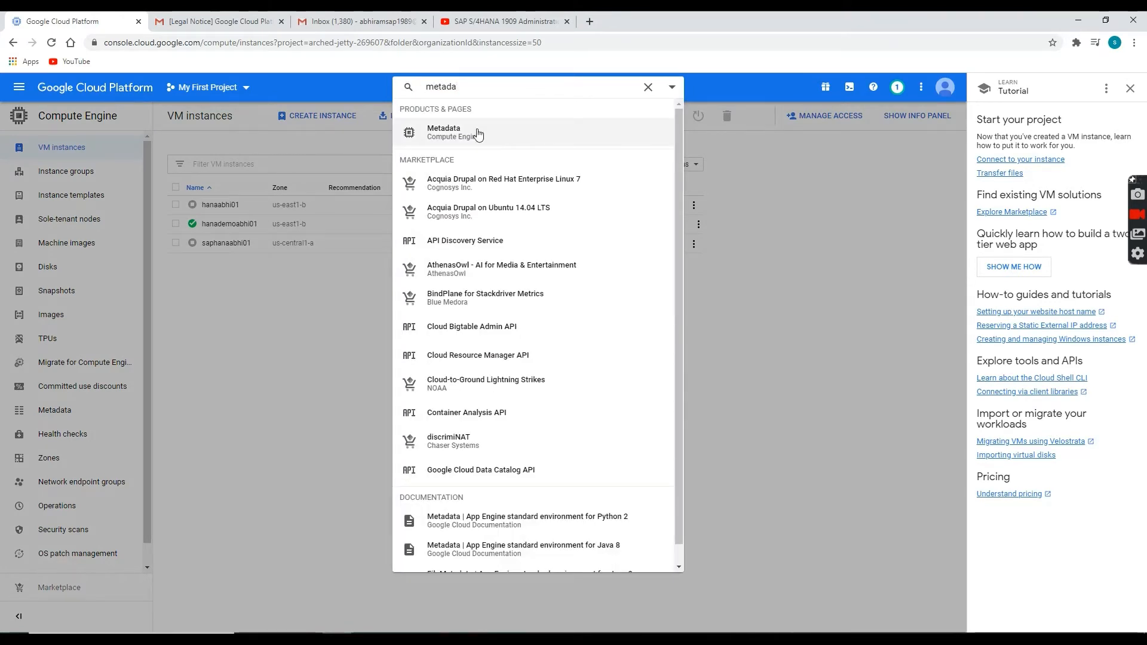
pyautogui.click(479, 135)
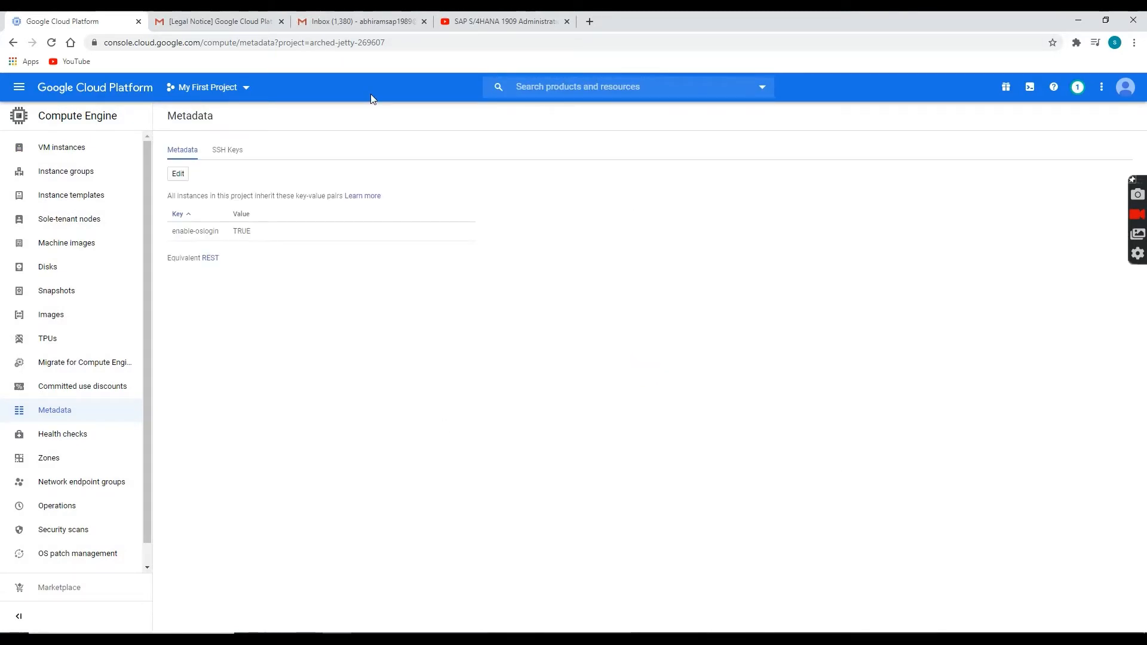
pyautogui.click(221, 154)
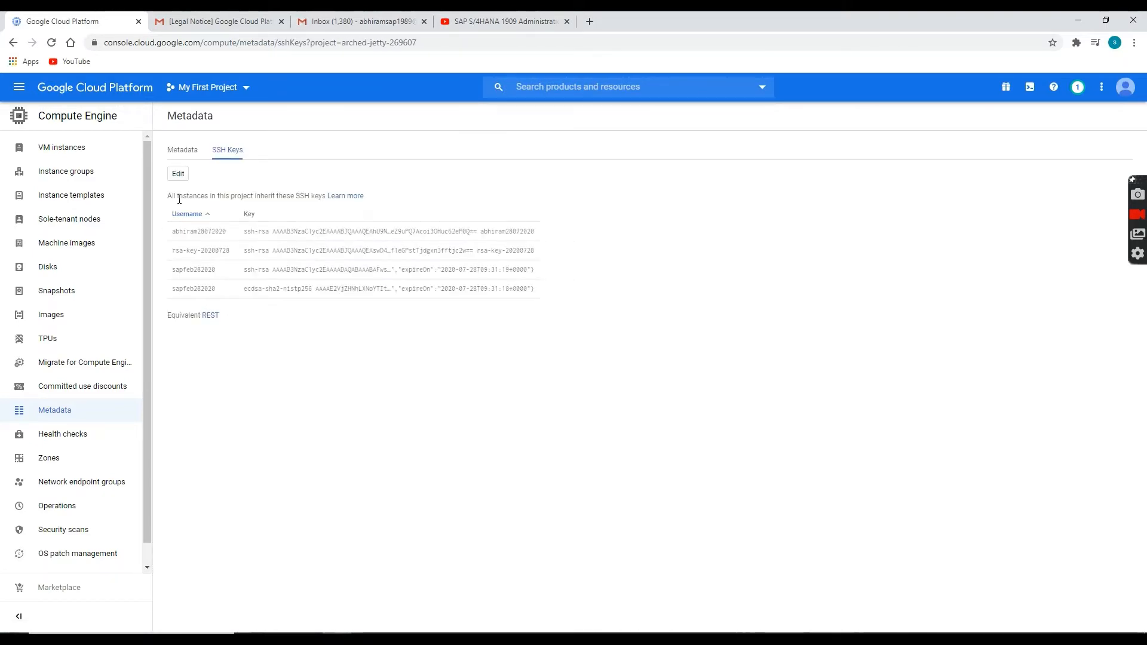
# Paste the copied public key as a new project SSH key item and save it.
pyautogui.click(175, 177)
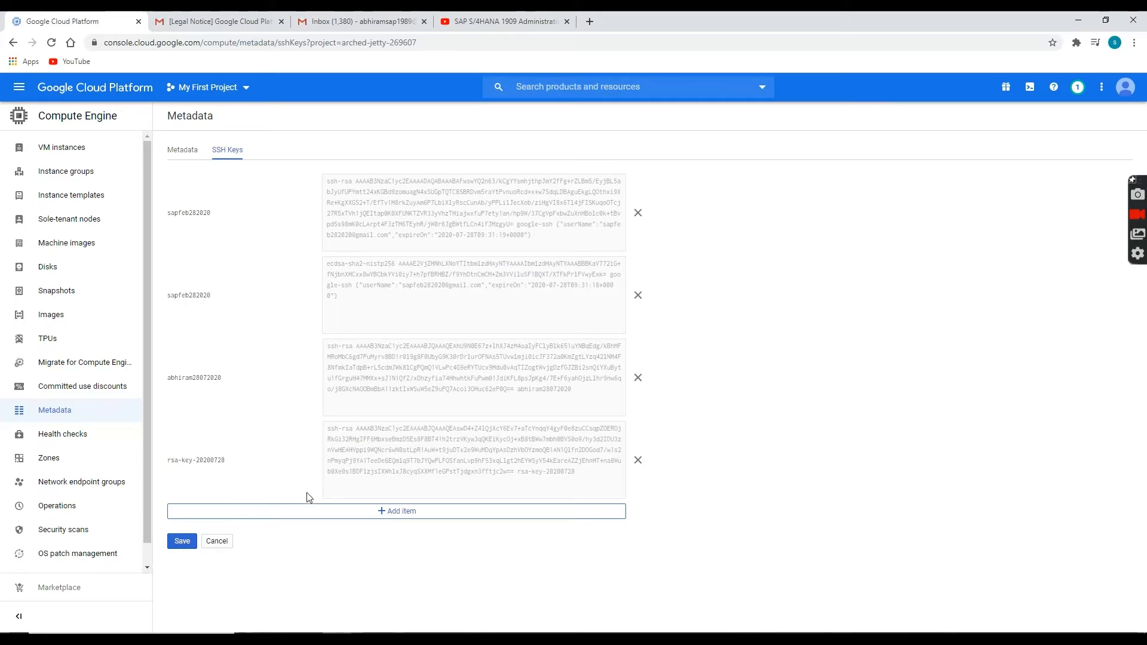
pyautogui.click(409, 512)
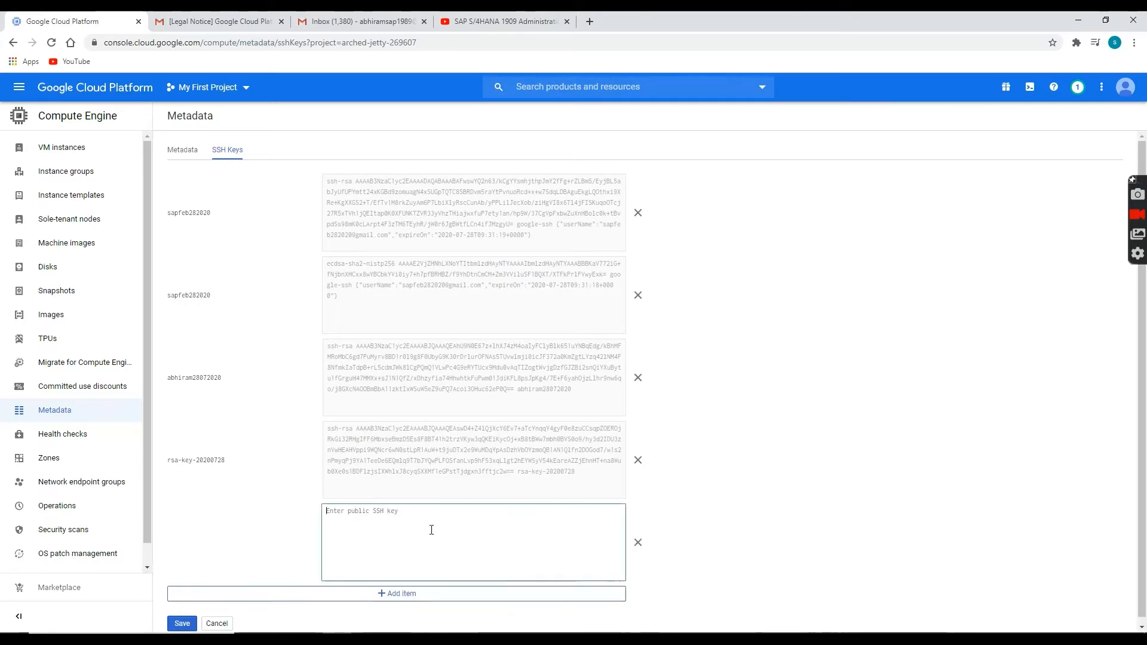
pyautogui.hotkey('ctrl', 'v')
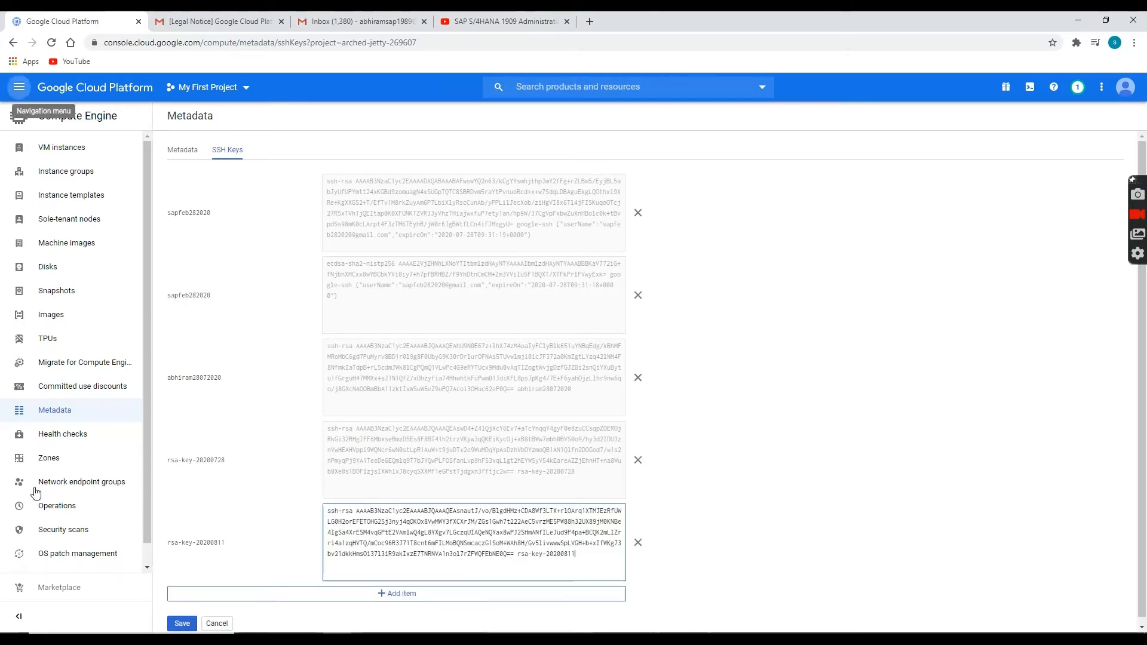
pyautogui.moveTo(174, 554); pyautogui.dragTo(196, 540)
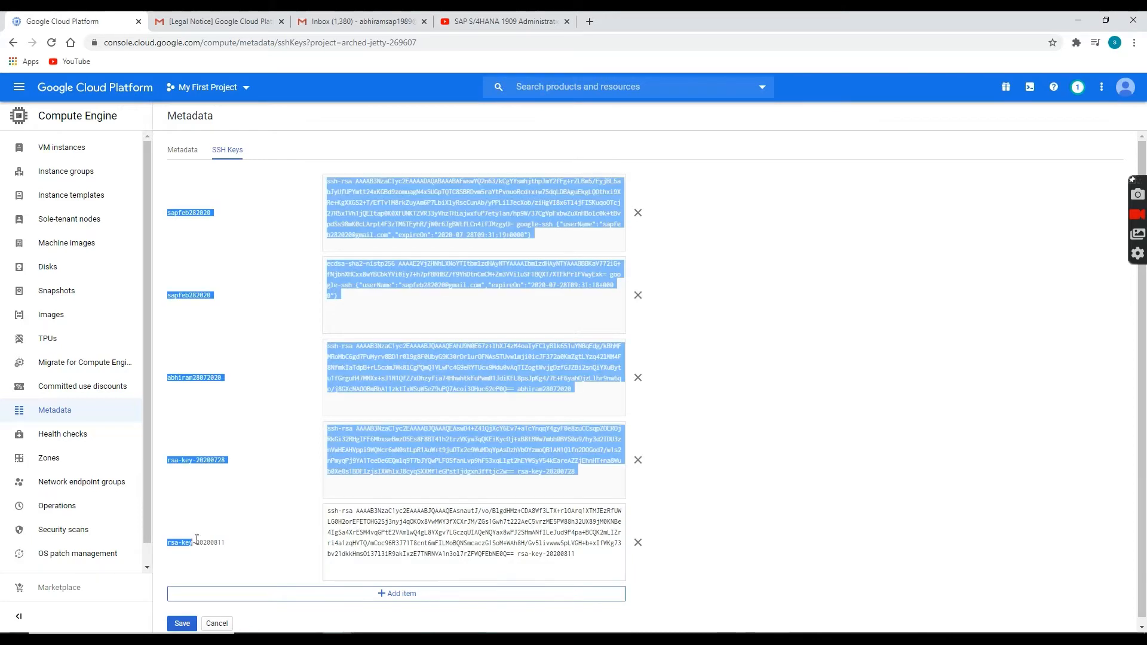
pyautogui.click(228, 542)
pyautogui.scroll(-1, 338, 519)
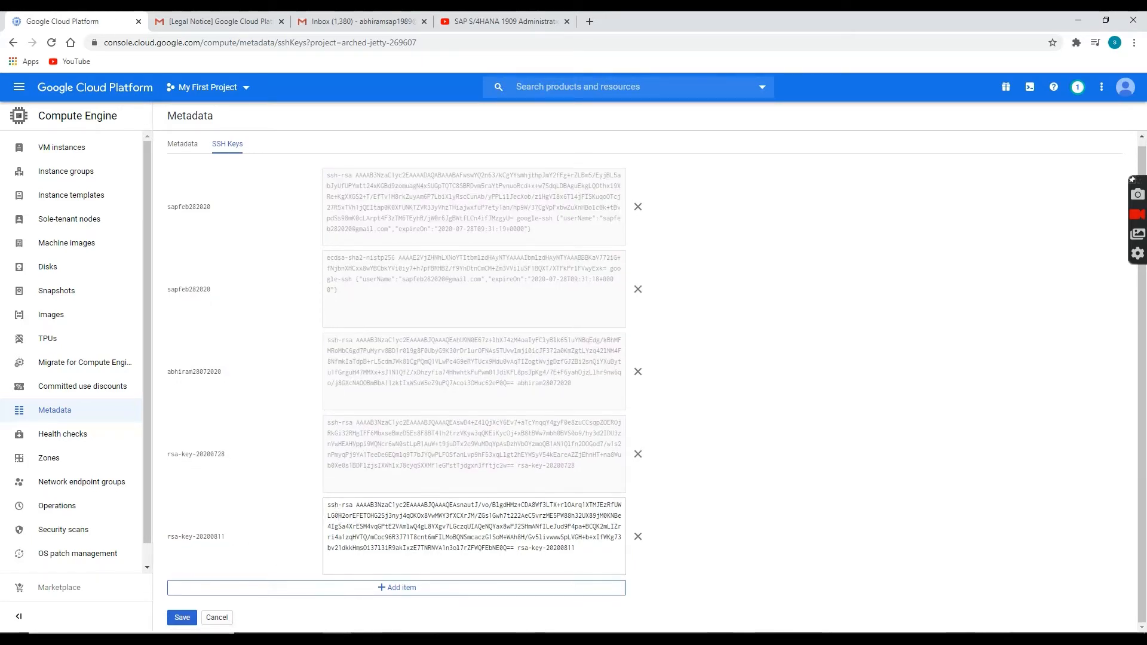
pyautogui.click(183, 617)
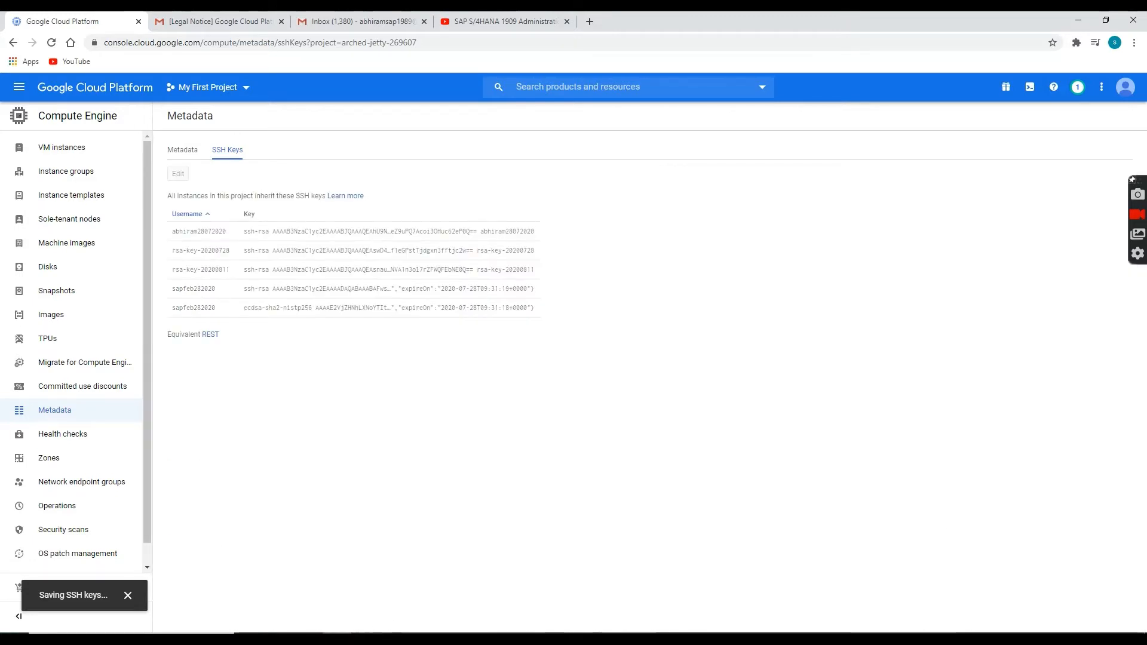
pyautogui.click(310, 640)
pyautogui.click(328, 363)
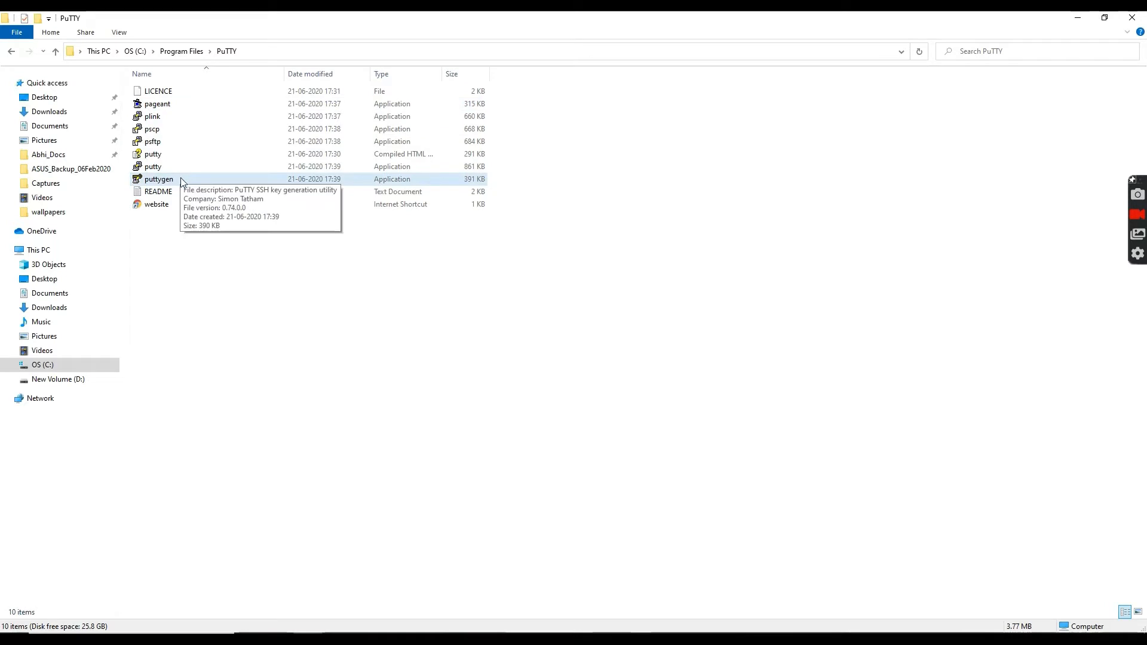
# Add private key file 4 from the Desktop to Pageant as rsa-key-20200811.
pyautogui.click(170, 106)
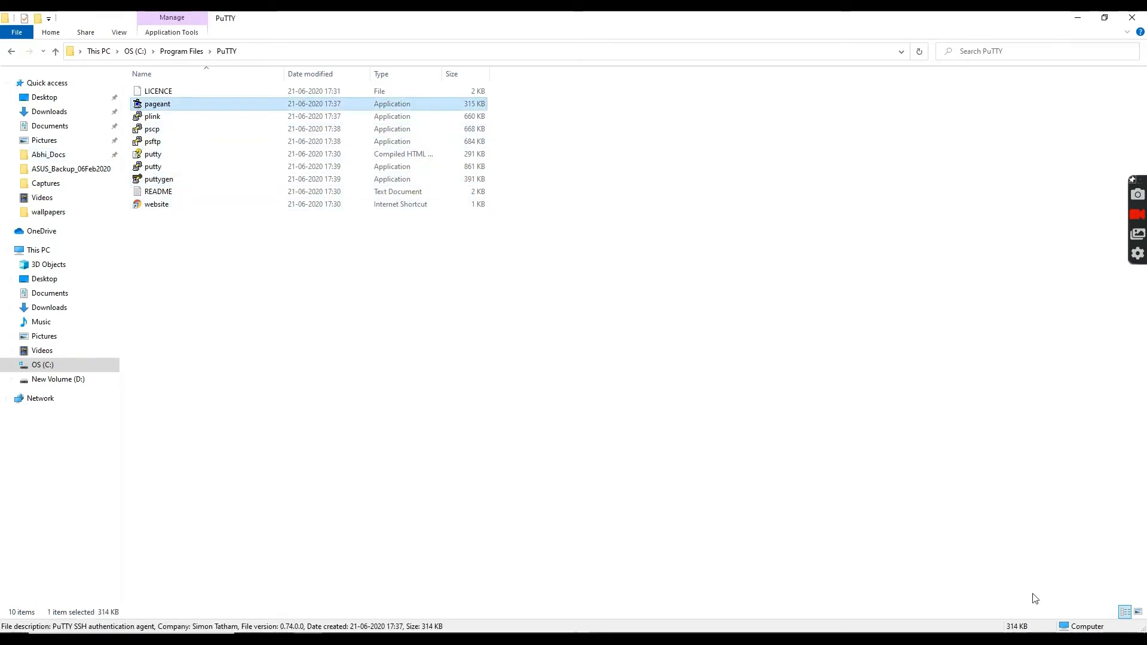
pyautogui.rightClick(873, 640)
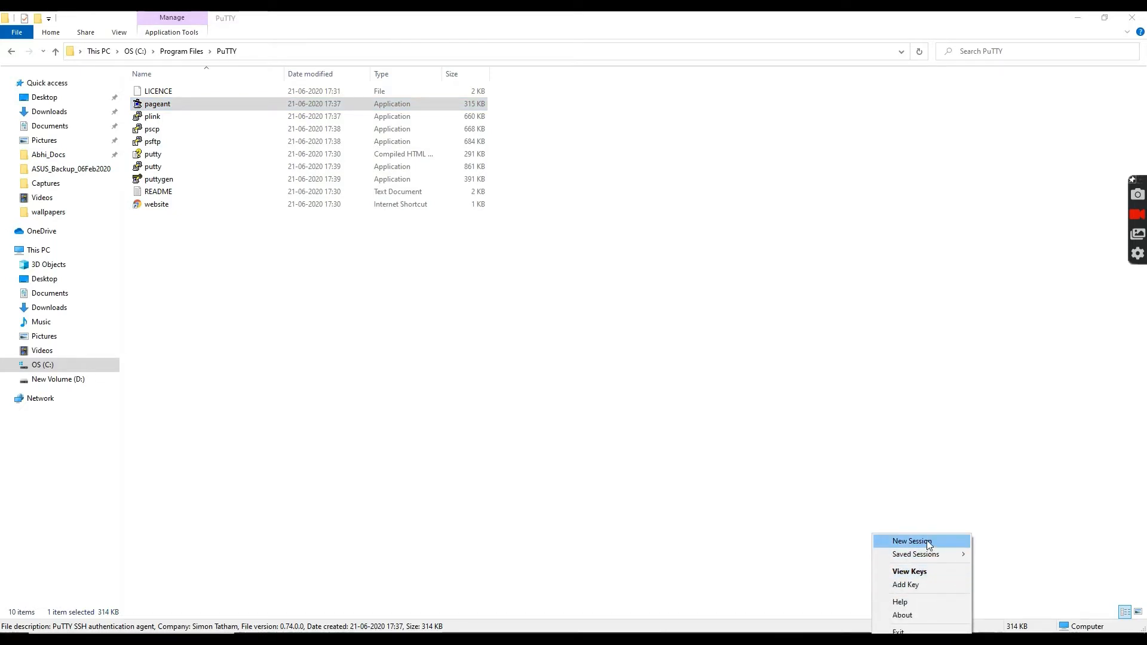
pyautogui.click(909, 572)
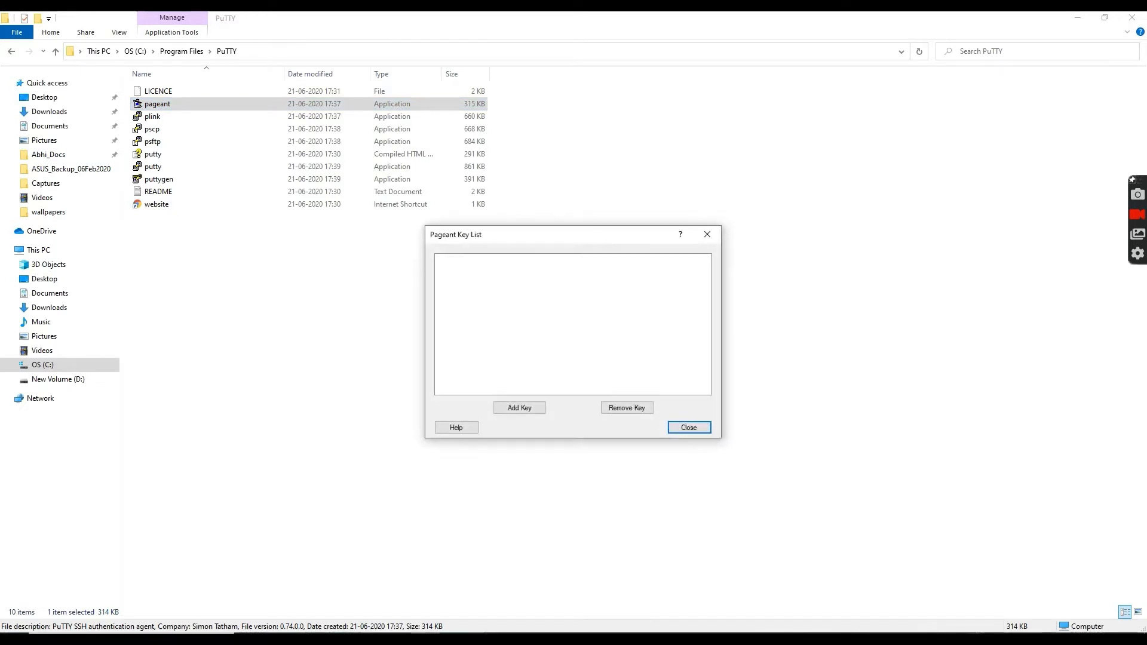
pyautogui.click(537, 407)
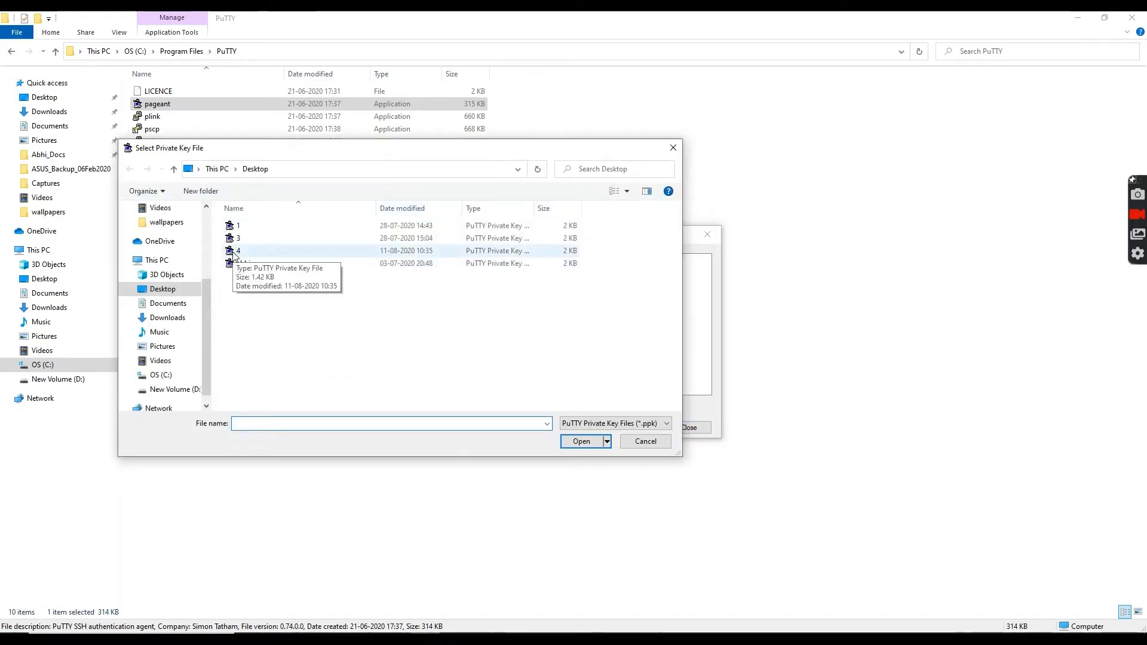
pyautogui.click(247, 252)
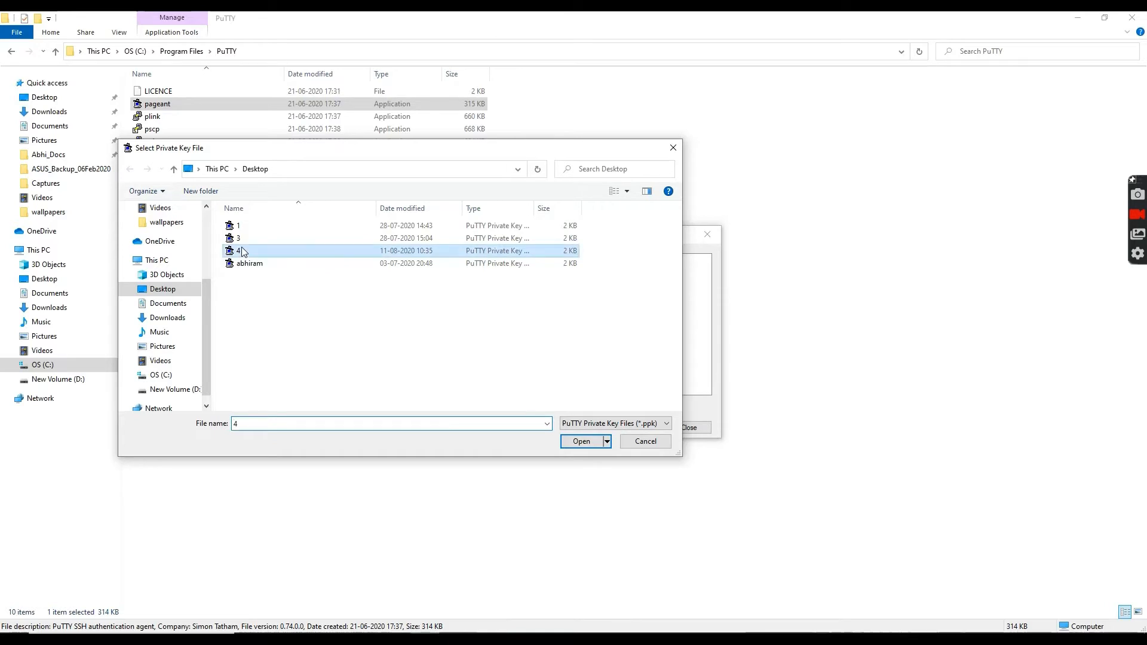
pyautogui.doubleClick(248, 250)
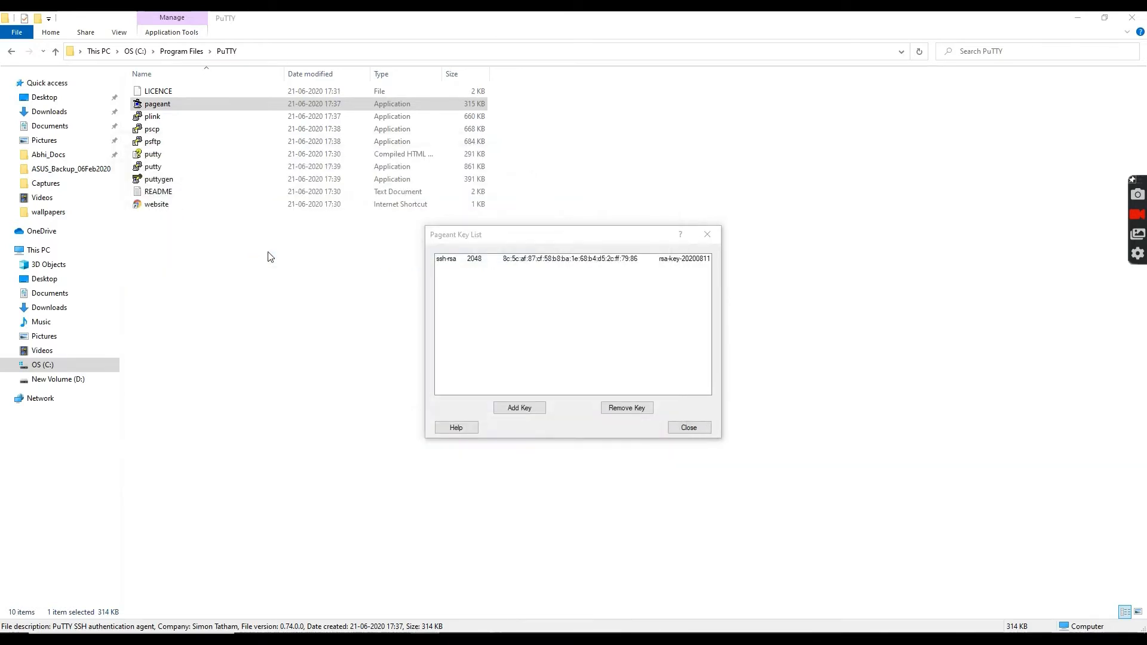
pyautogui.click(687, 427)
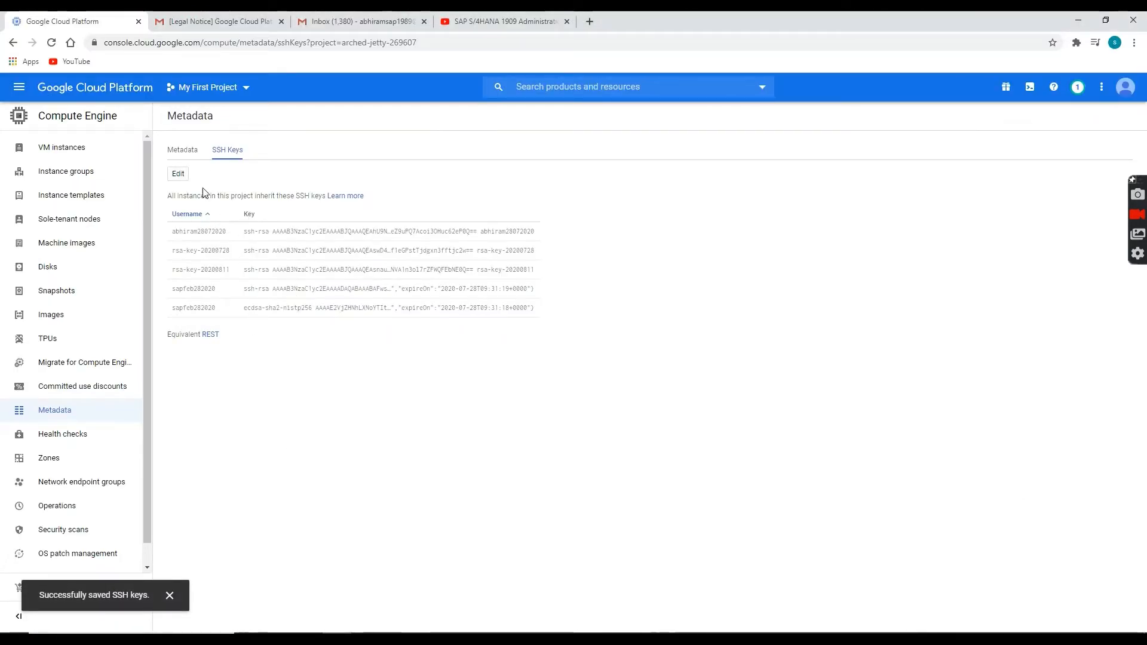
# Copy hanademoabhi01's external IP 35.185.88.92 from VM instances and launch PuTTY.
pyautogui.click(49, 150)
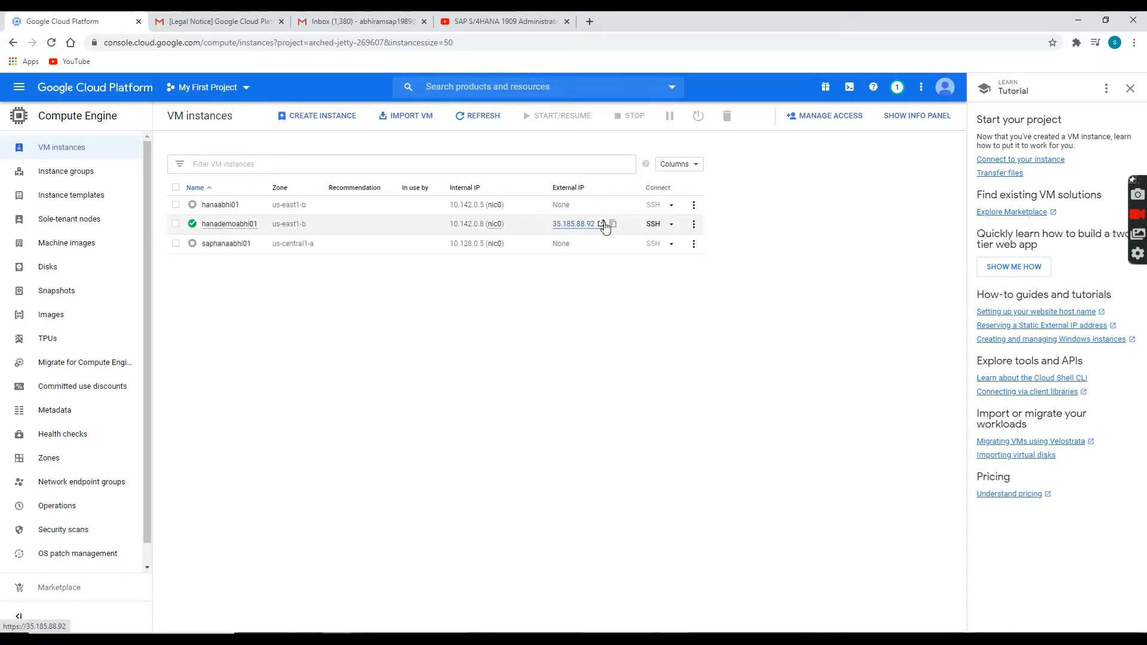
pyautogui.click(613, 226)
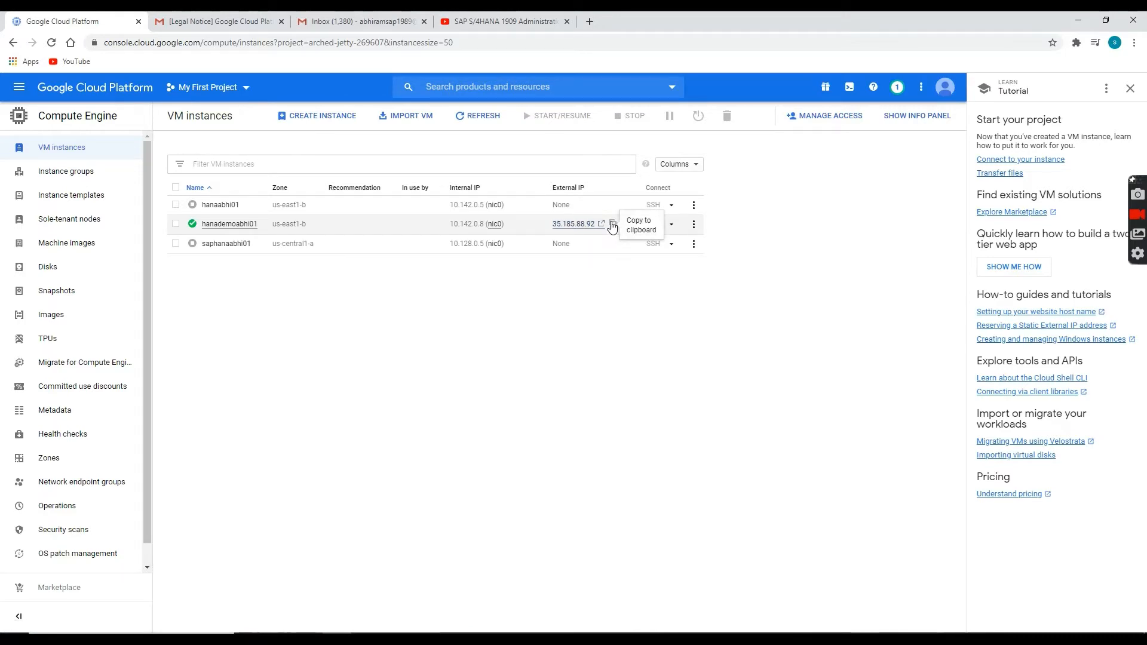
pyautogui.click(614, 226)
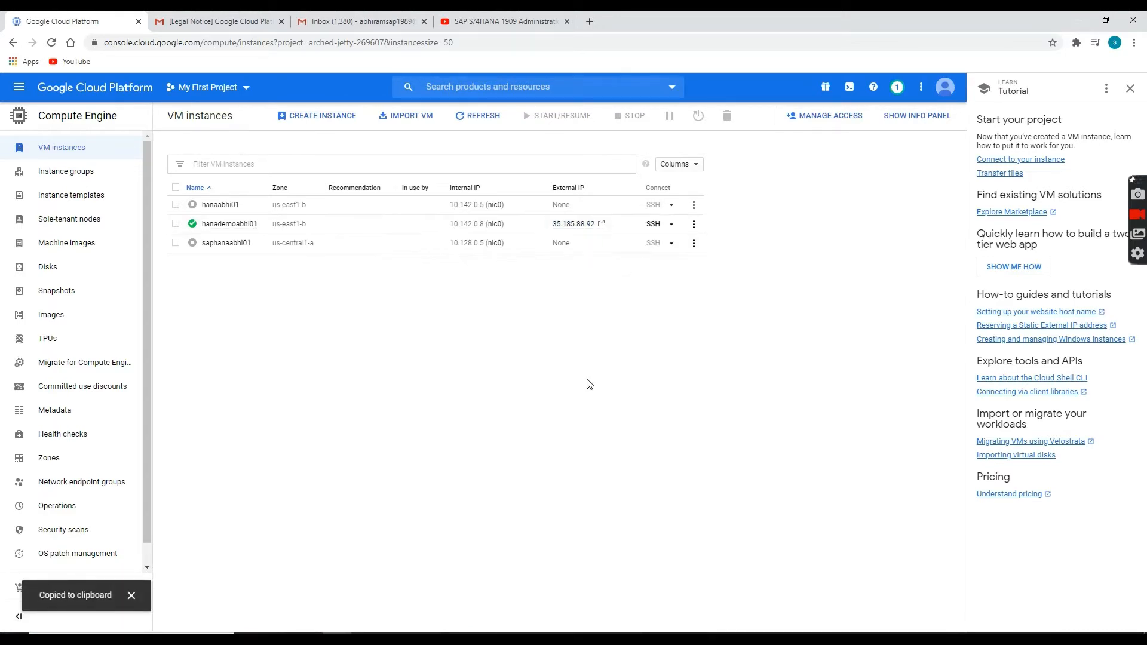
pyautogui.click(366, 639)
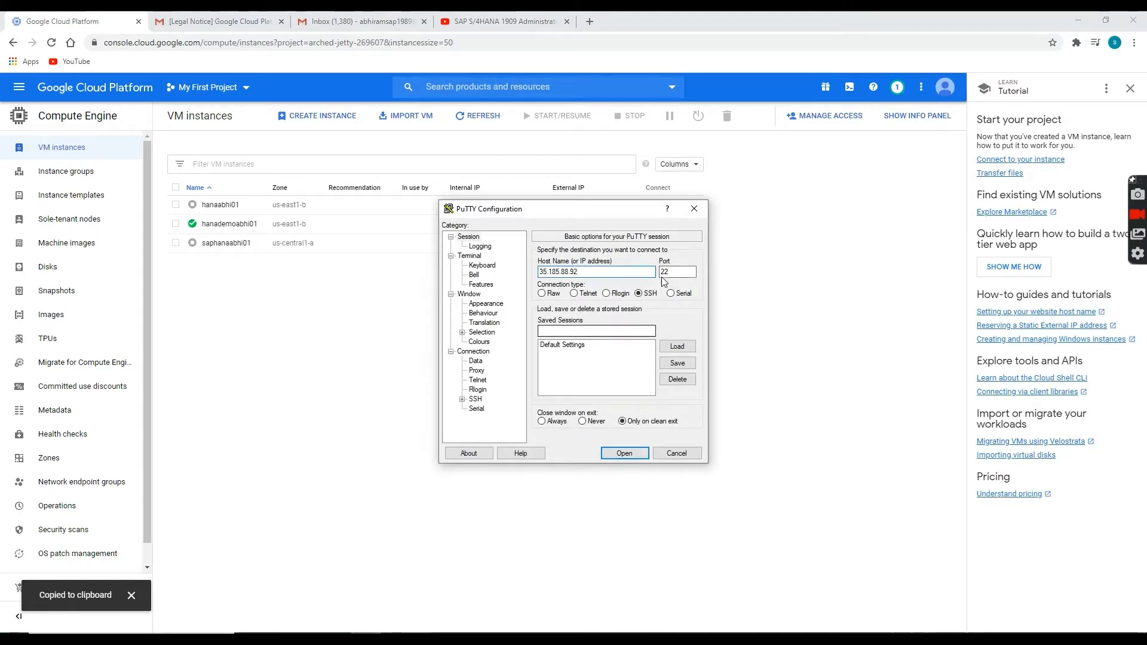
# Connect to 35.185.88.92, accept the host key, and log in as root with the password.
pyautogui.click(624, 453)
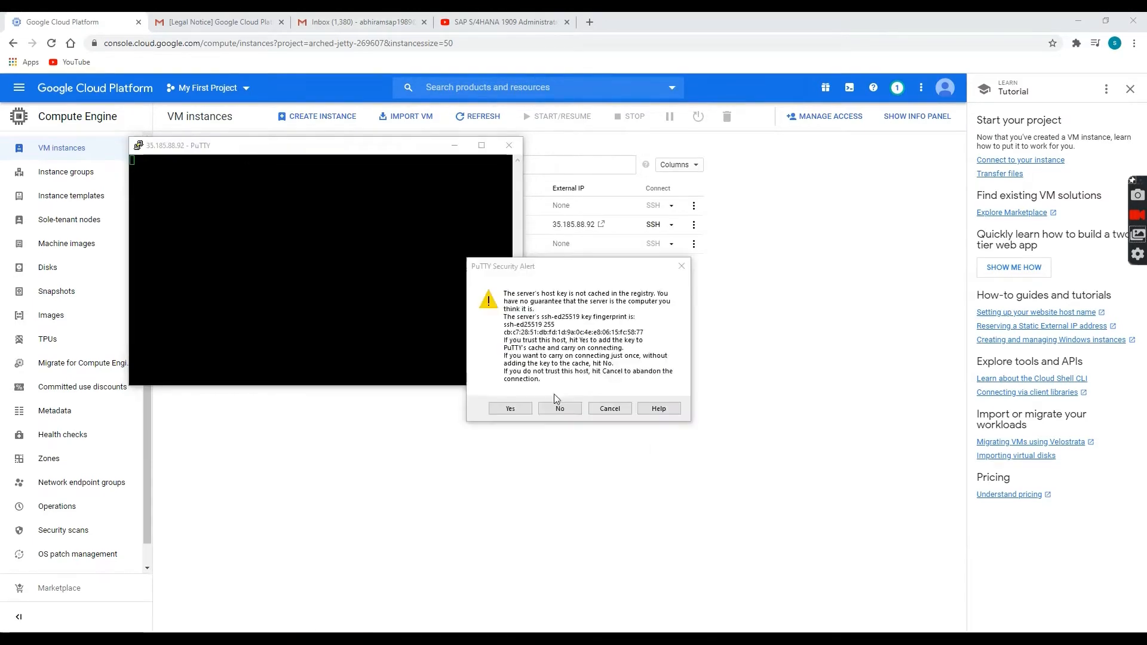
pyautogui.click(511, 408)
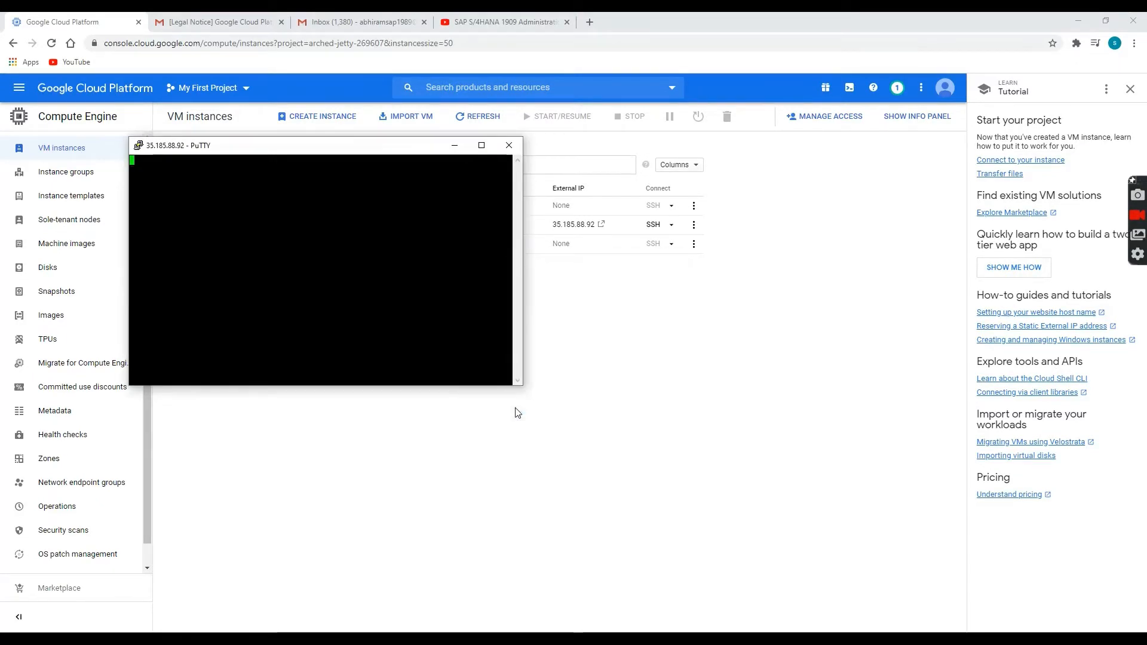
pyautogui.moveTo(269, 153); pyautogui.dragTo(488, 315)
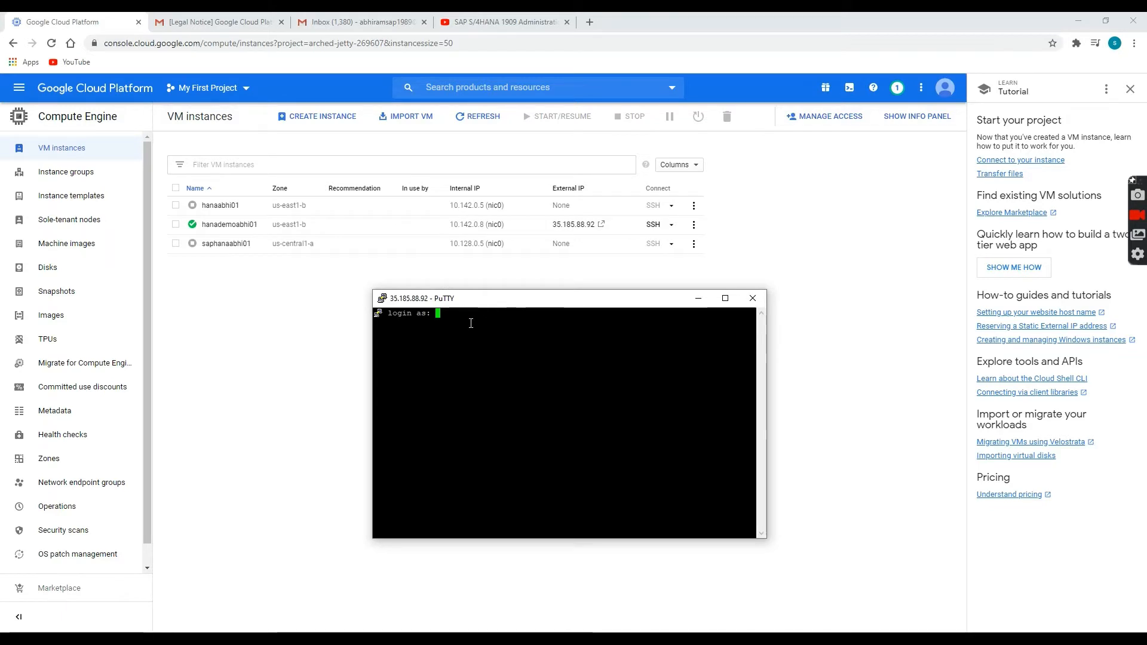
pyautogui.write('root')
pyautogui.press('Return')
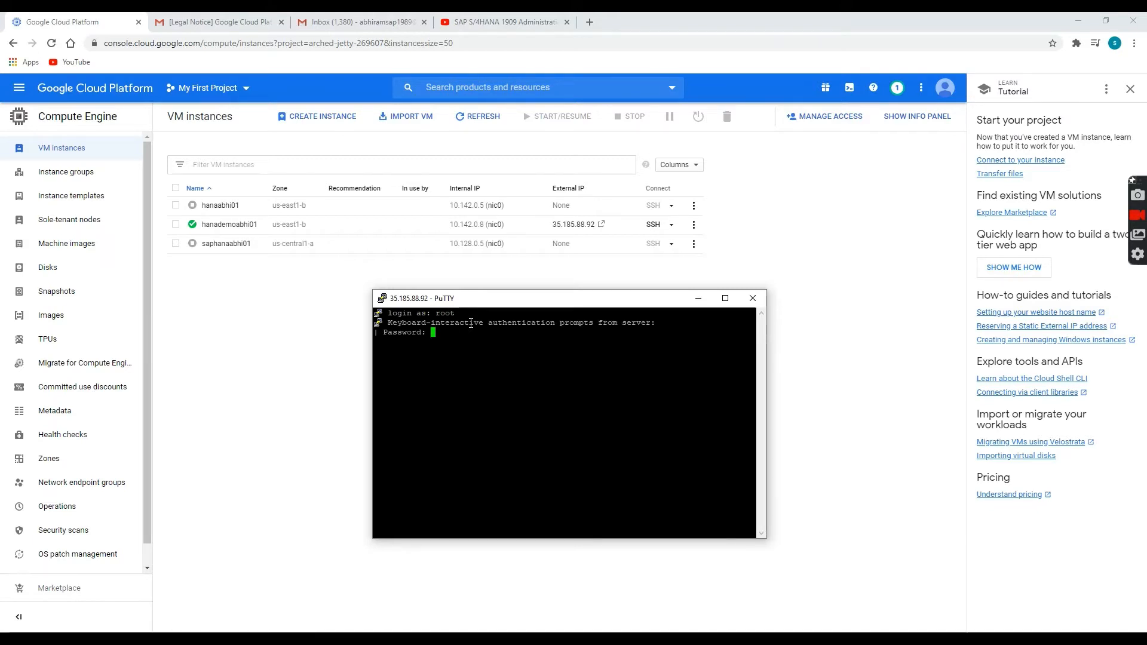
pyautogui.press('Return')
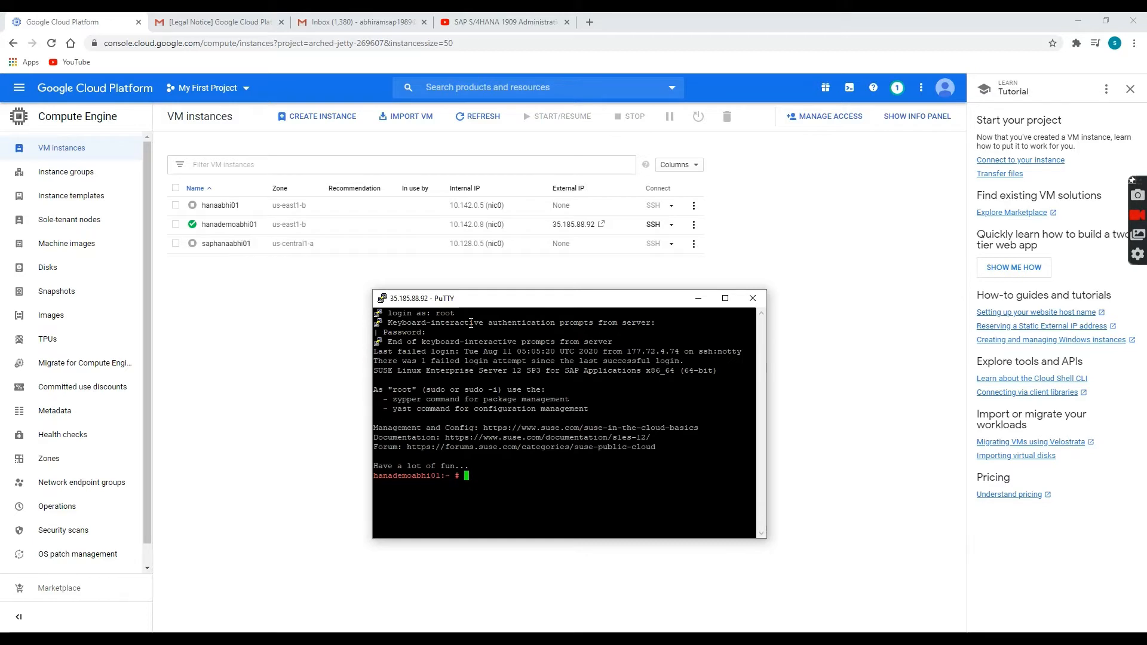
# Add fresh shell prompts and reposition the root terminal window on screen.
pyautogui.press('Return')
pyautogui.press('Return')
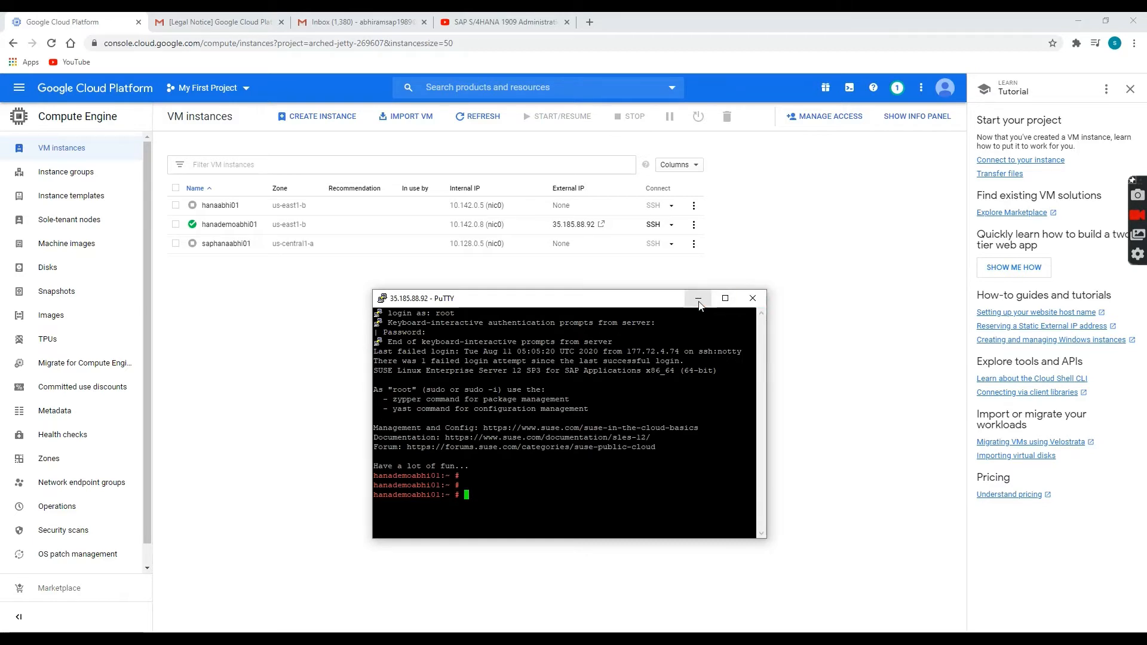
pyautogui.moveTo(642, 309); pyautogui.dragTo(606, 261)
pyautogui.moveTo(598, 301); pyautogui.dragTo(623, 206)
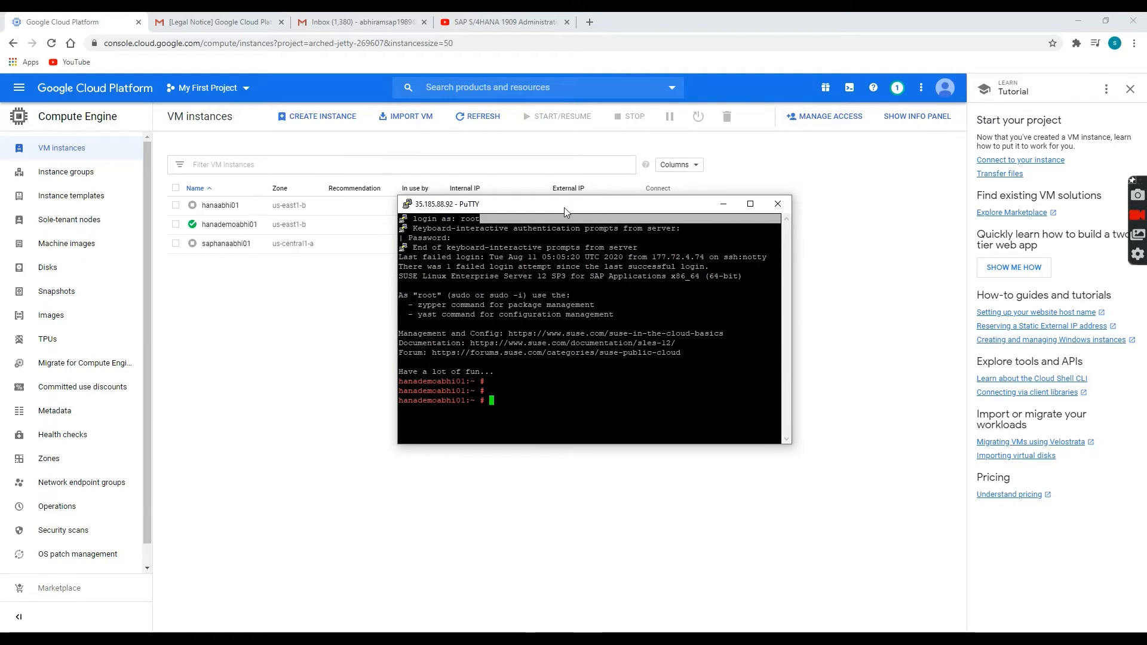
pyautogui.moveTo(567, 206); pyautogui.dragTo(564, 321)
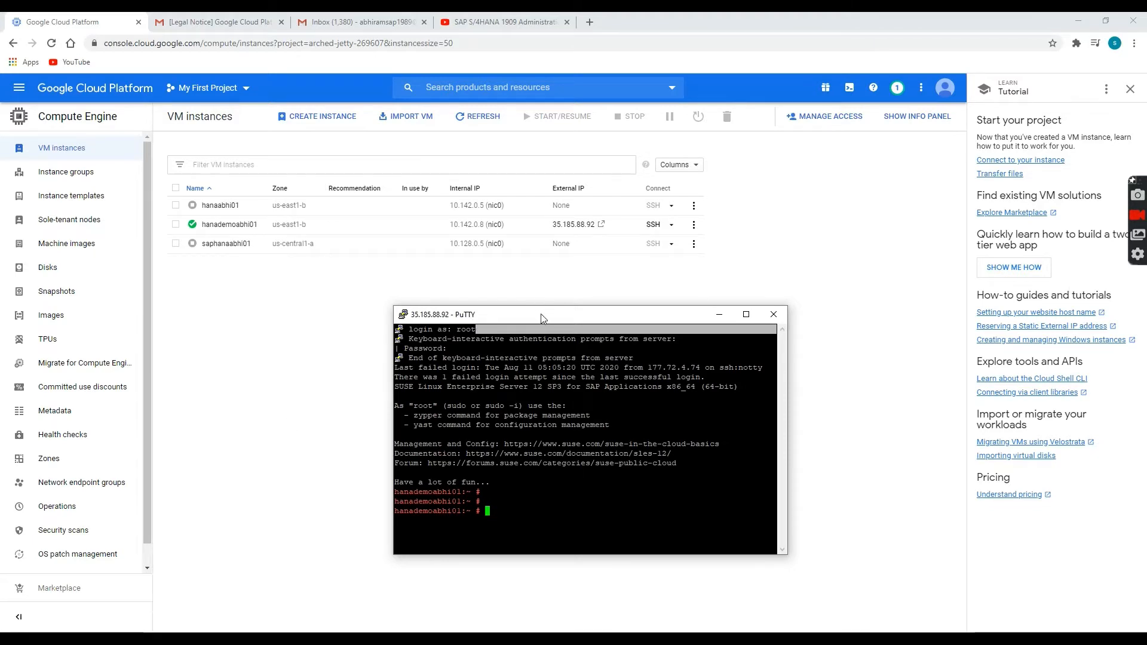
pyautogui.moveTo(527, 318); pyautogui.dragTo(508, 298)
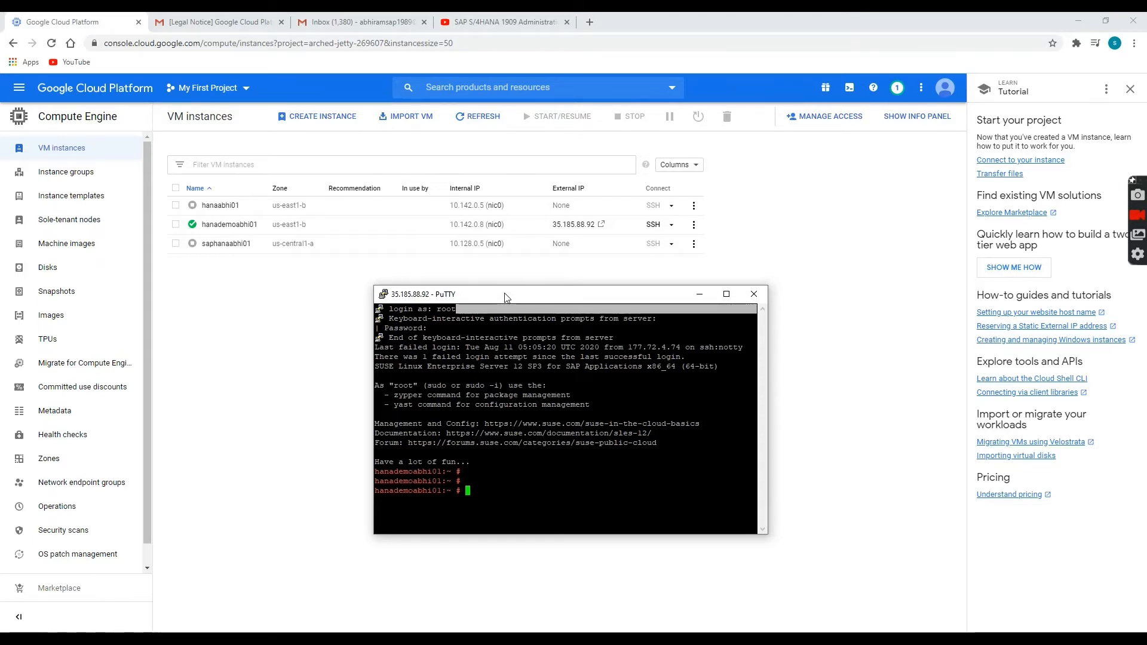
pyautogui.press('Return')
pyautogui.press('Return')
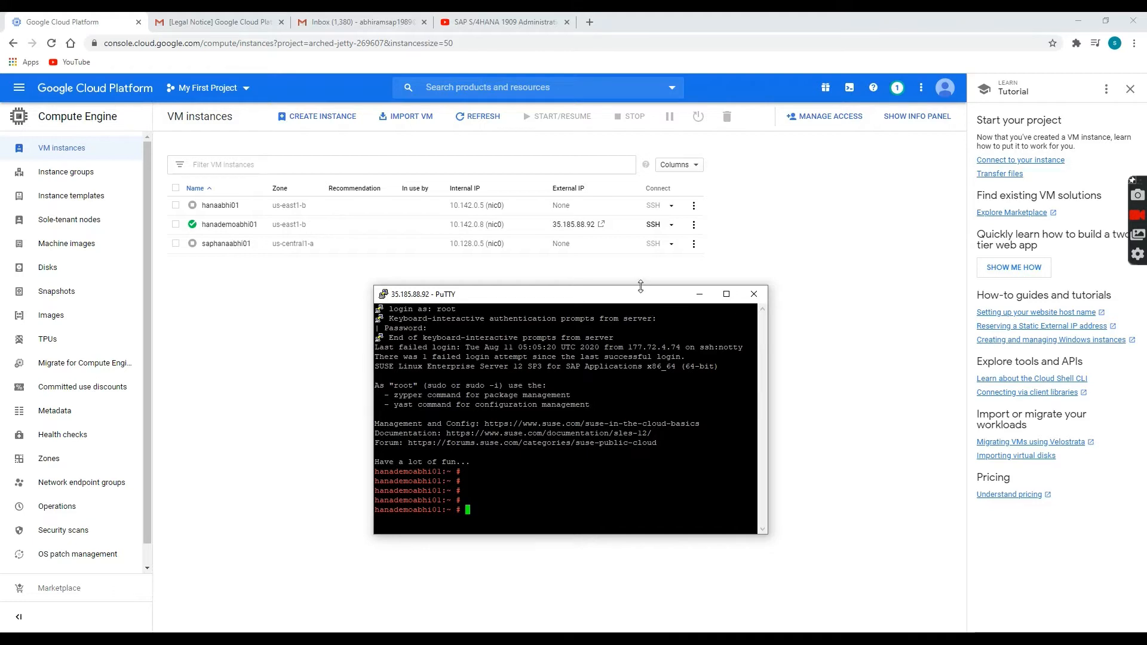
pyautogui.moveTo(638, 299); pyautogui.dragTo(701, 277)
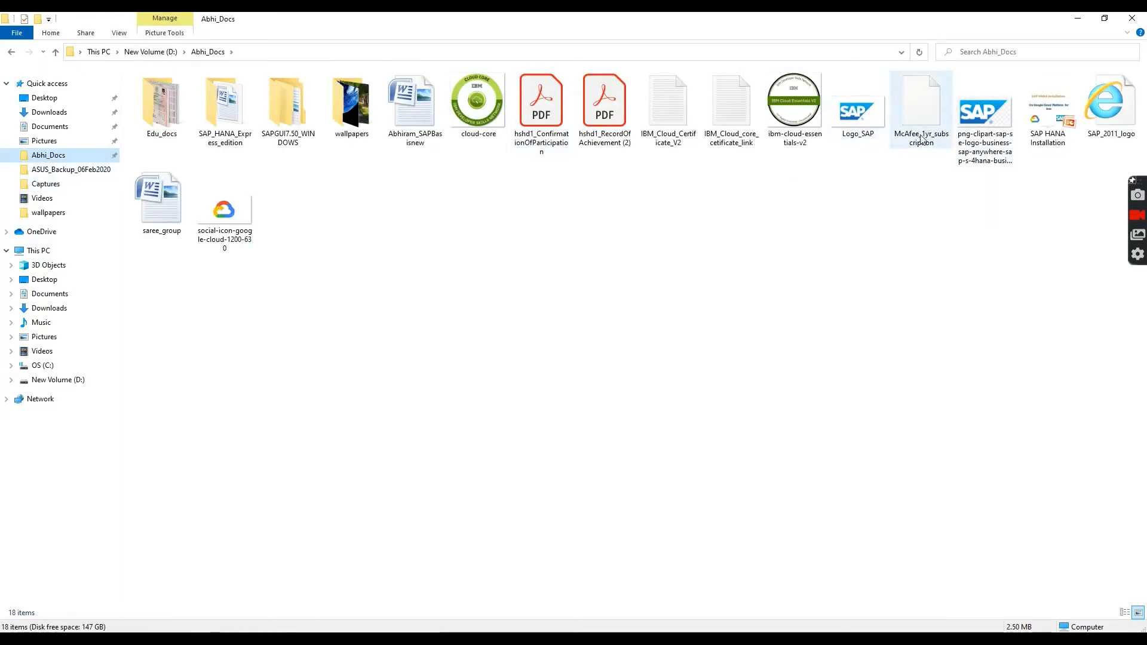
# Open SAP HANA Installation.pptx to slide 3, Process, and highlight steps 2 through 5.
pyautogui.doubleClick(1048, 111)
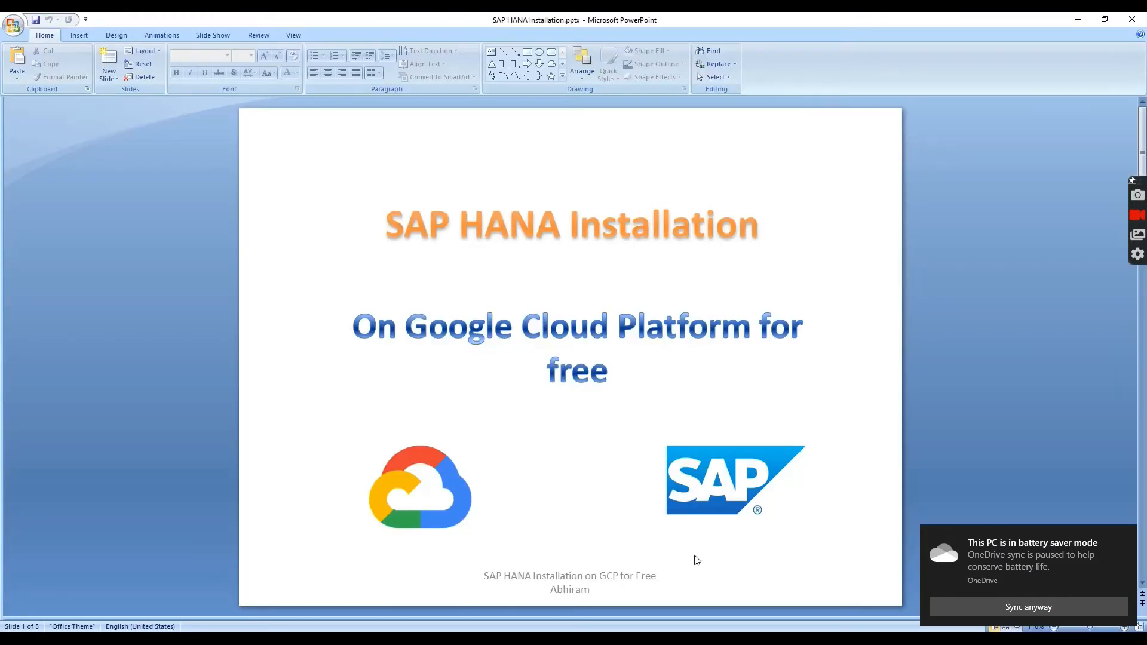
pyautogui.scroll(-1, 473, 501)
pyautogui.scroll(-1, 473, 501)
pyautogui.moveTo(312, 273); pyautogui.dragTo(650, 270)
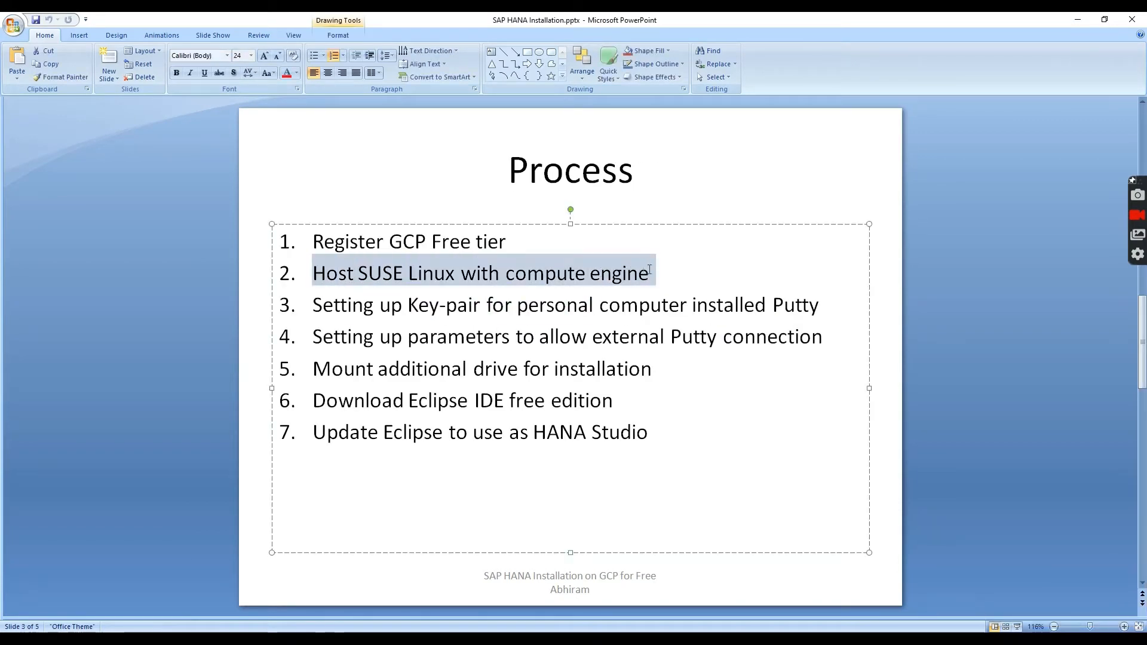
pyautogui.moveTo(312, 304); pyautogui.dragTo(783, 304)
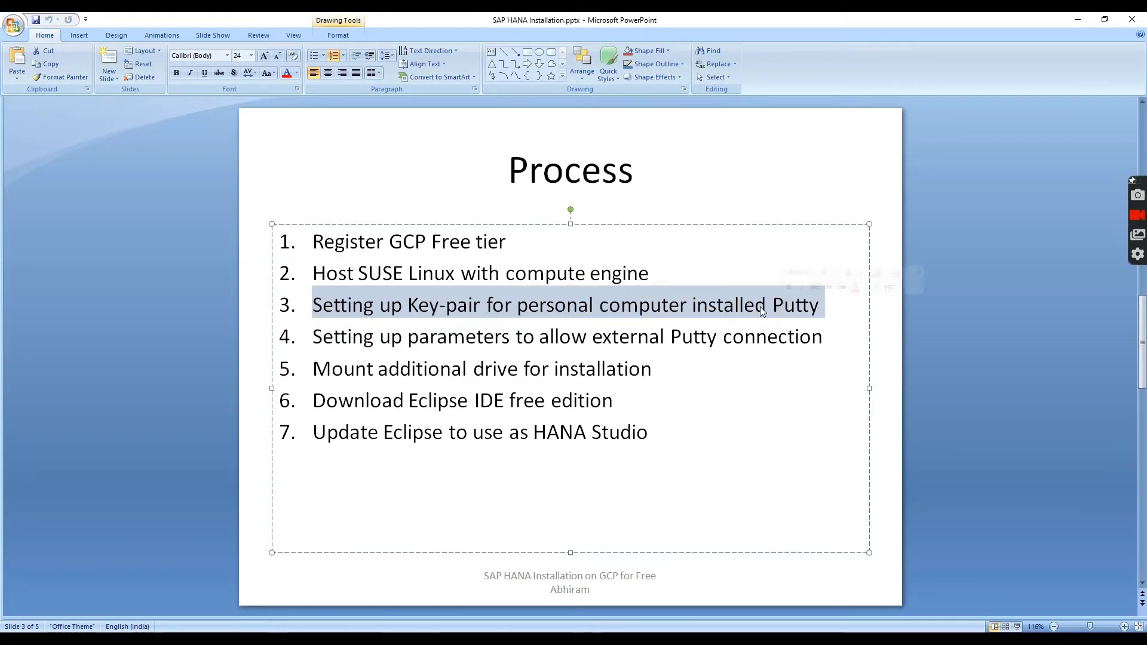
pyautogui.moveTo(317, 337); pyautogui.dragTo(553, 335)
pyautogui.moveTo(662, 325); pyautogui.dragTo(830, 339)
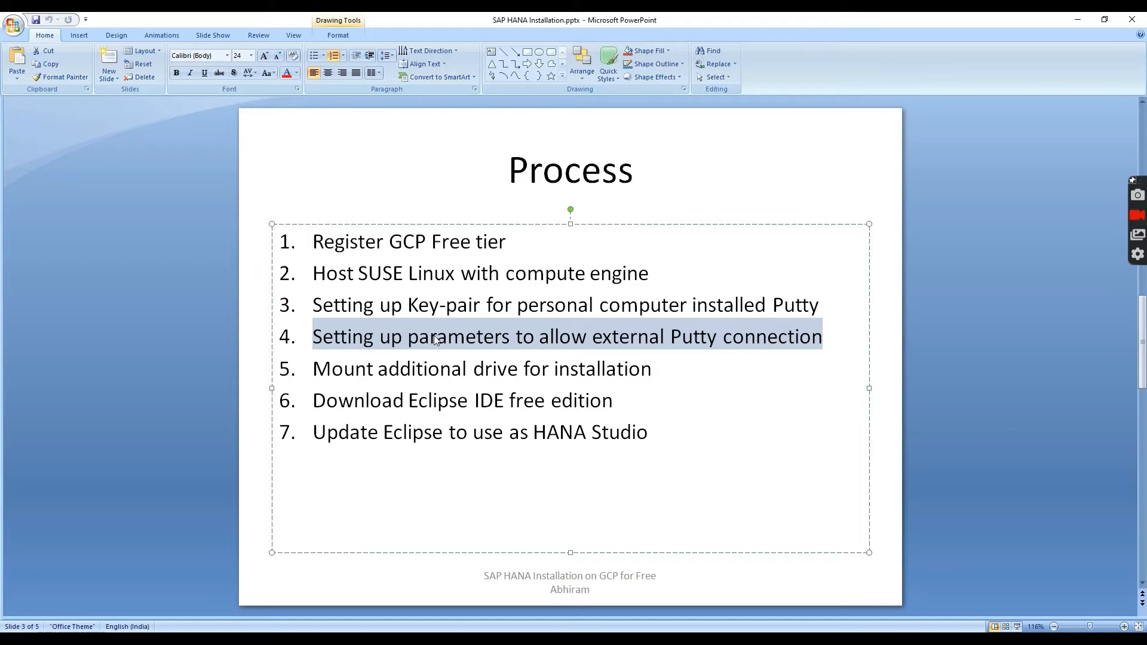
pyautogui.moveTo(314, 368); pyautogui.dragTo(617, 371)
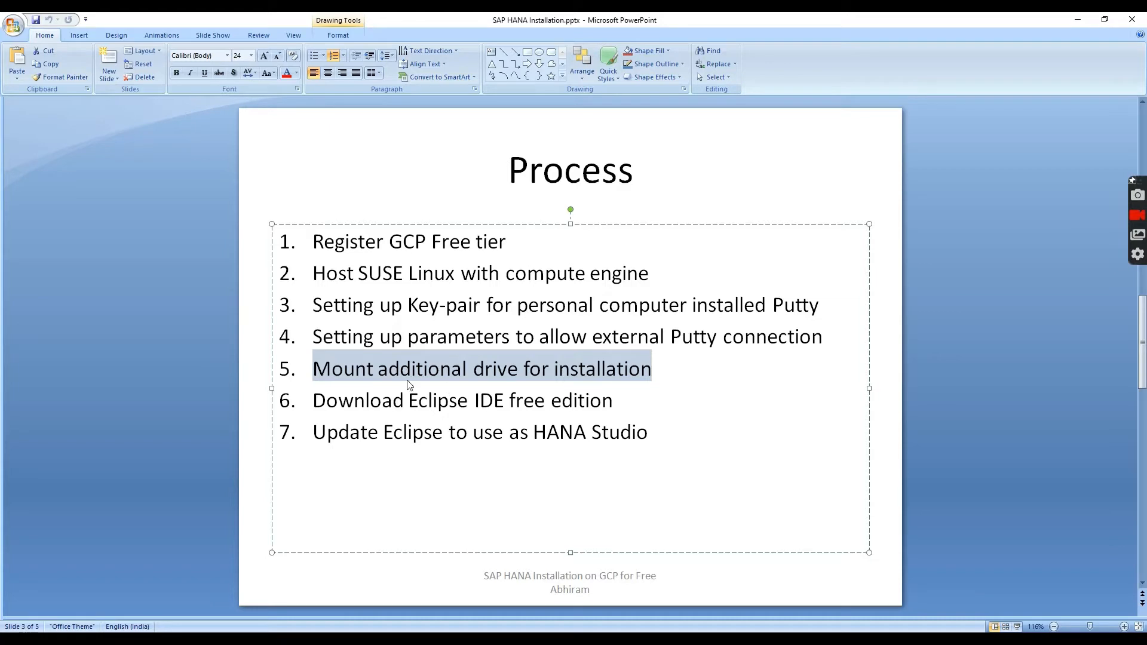
# Bring the PuTTY root terminal forward and maximize it to full screen.
pyautogui.click(465, 639)
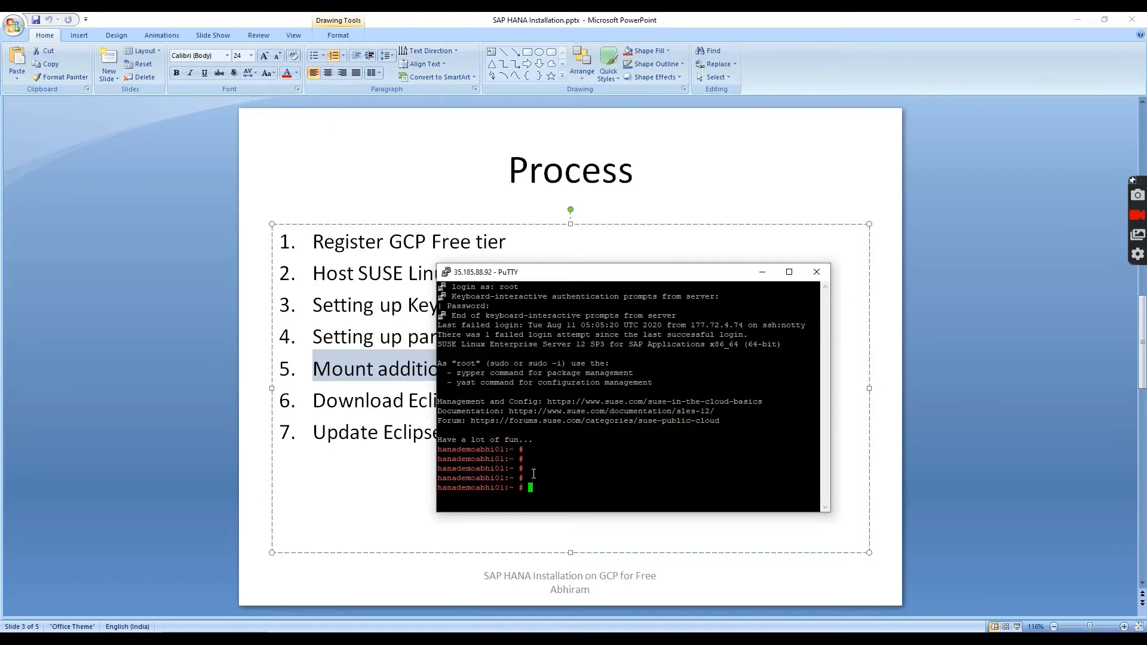
pyautogui.moveTo(715, 276); pyautogui.dragTo(666, 172)
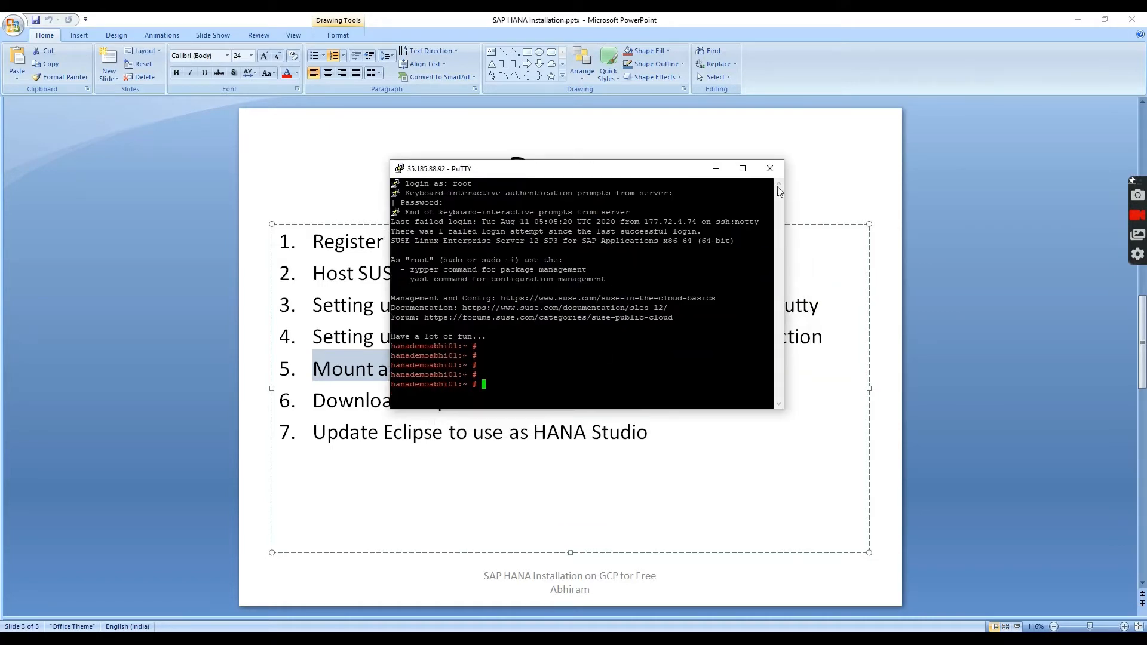
pyautogui.click(739, 169)
pyautogui.press('Return')
pyautogui.write('\\')
pyautogui.press('Return')
# Run df -h, noting the 9.8G /dev/sda1 root disk, then return to slide 5.
pyautogui.press('Return')
pyautogui.press('Return')
pyautogui.write('df -h')
pyautogui.press('Return')
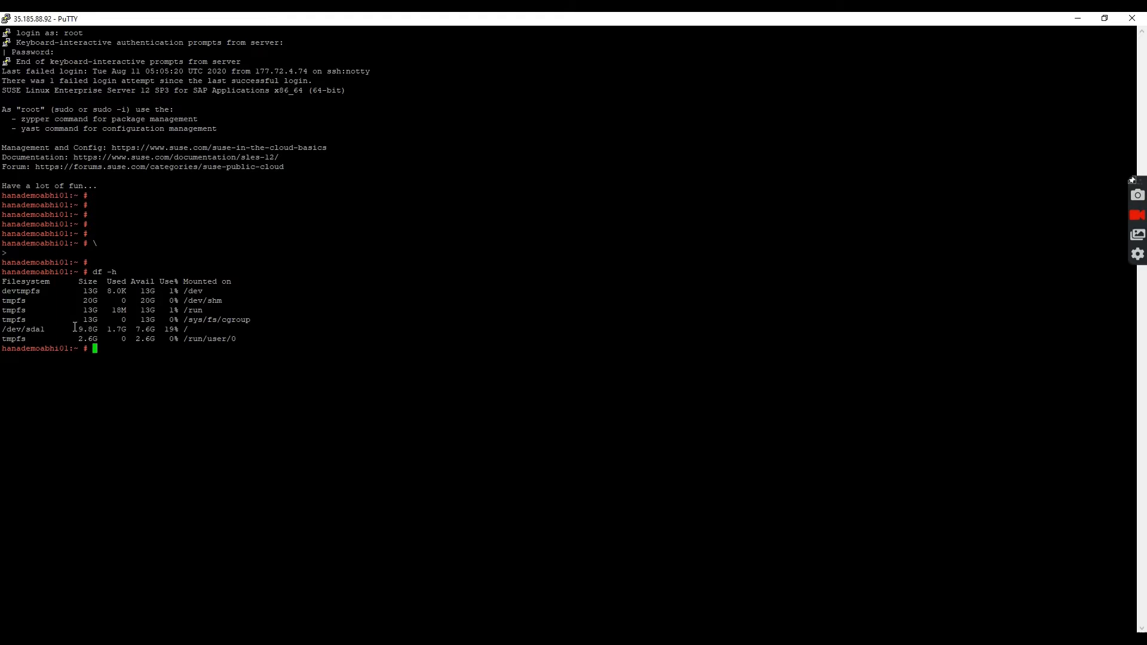
pyautogui.moveTo(187, 335); pyautogui.dragTo(9, 331)
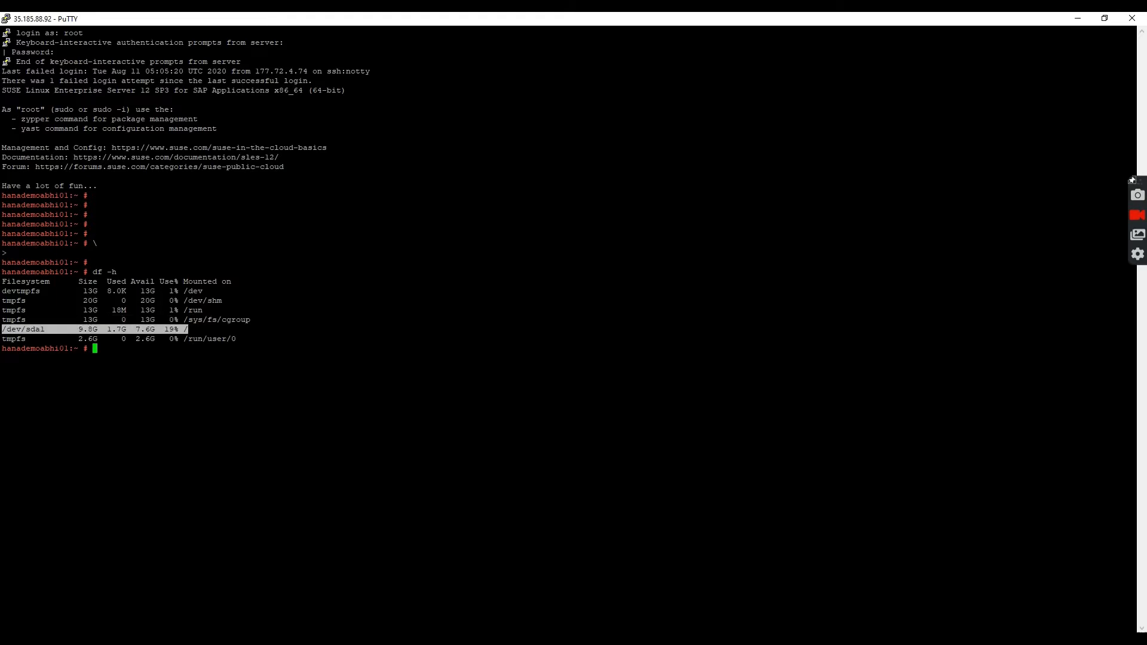
pyautogui.click(126, 352)
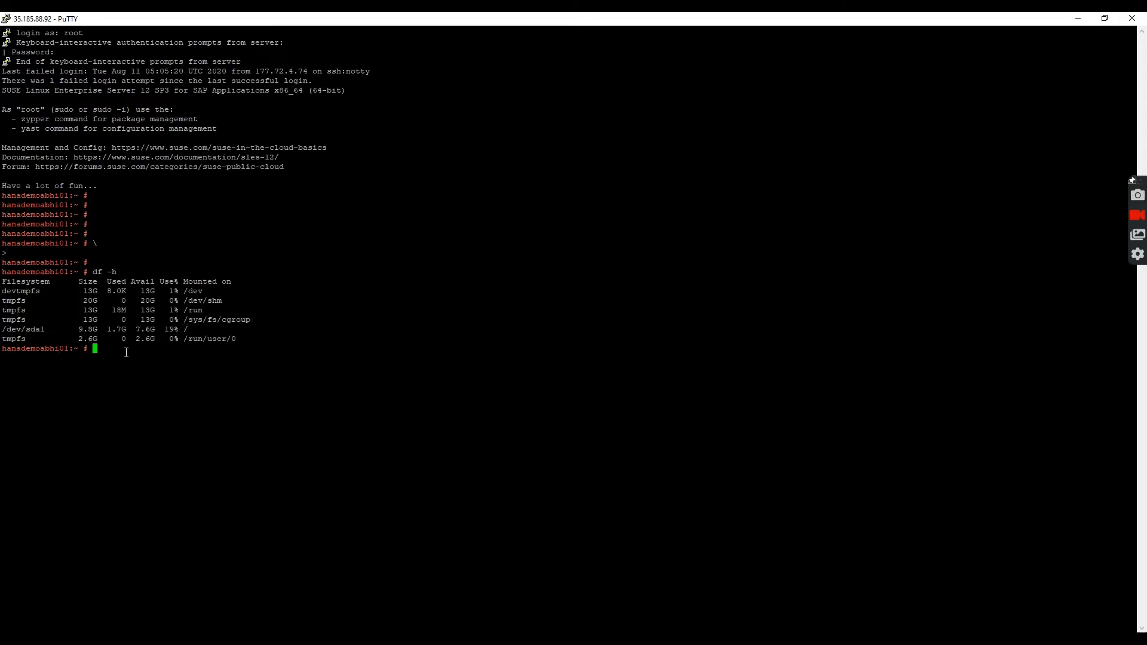
pyautogui.press('Return')
pyautogui.press('Return')
pyautogui.press('Return')
pyautogui.press('Return')
pyautogui.press('Return')
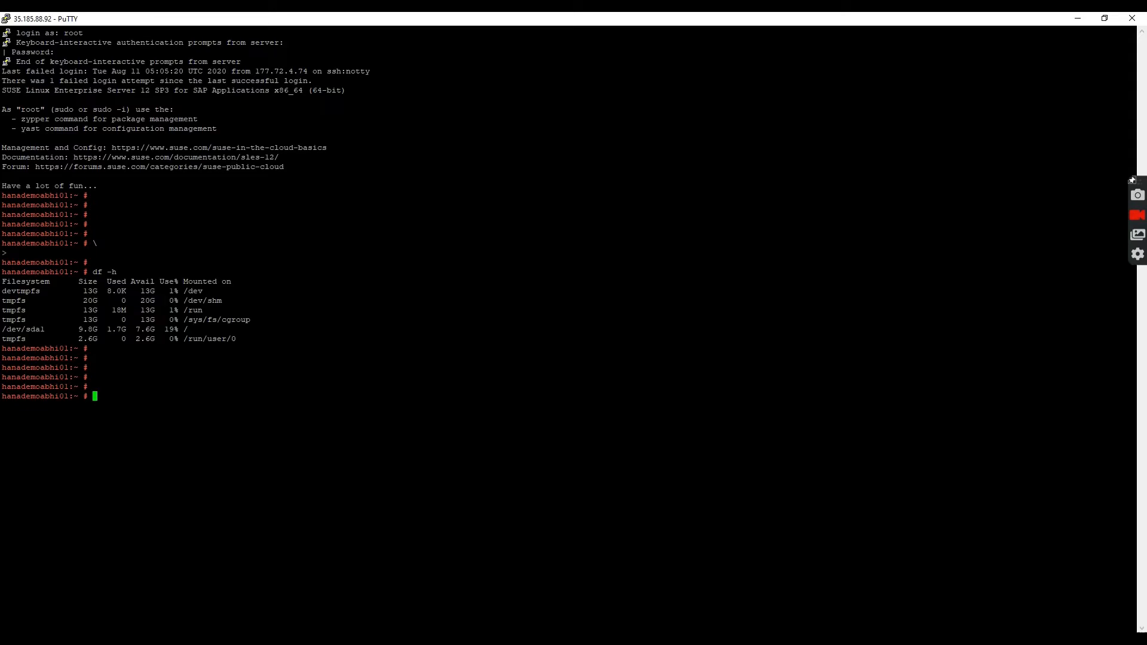
pyautogui.hotkey('alt', 'Tab')
pyautogui.scroll(-2, 417, 453)
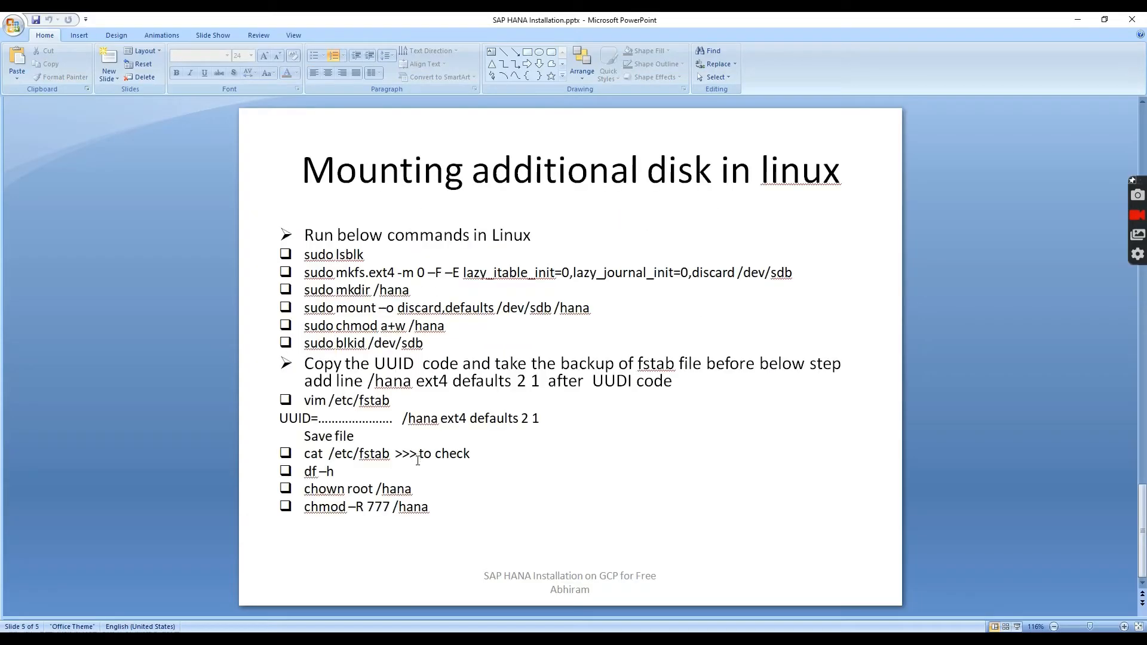
# Copy the sudo lsblk command from slide 5 and run it in PuTTY, showing the unmounted 200G sdb disk.
pyautogui.moveTo(300, 255)
pyautogui.mouseDown()
pyautogui.moveTo(365, 256)
pyautogui.moveTo(358, 263)
pyautogui.mouseUp()
pyautogui.hotkey('ctrl', 'c')
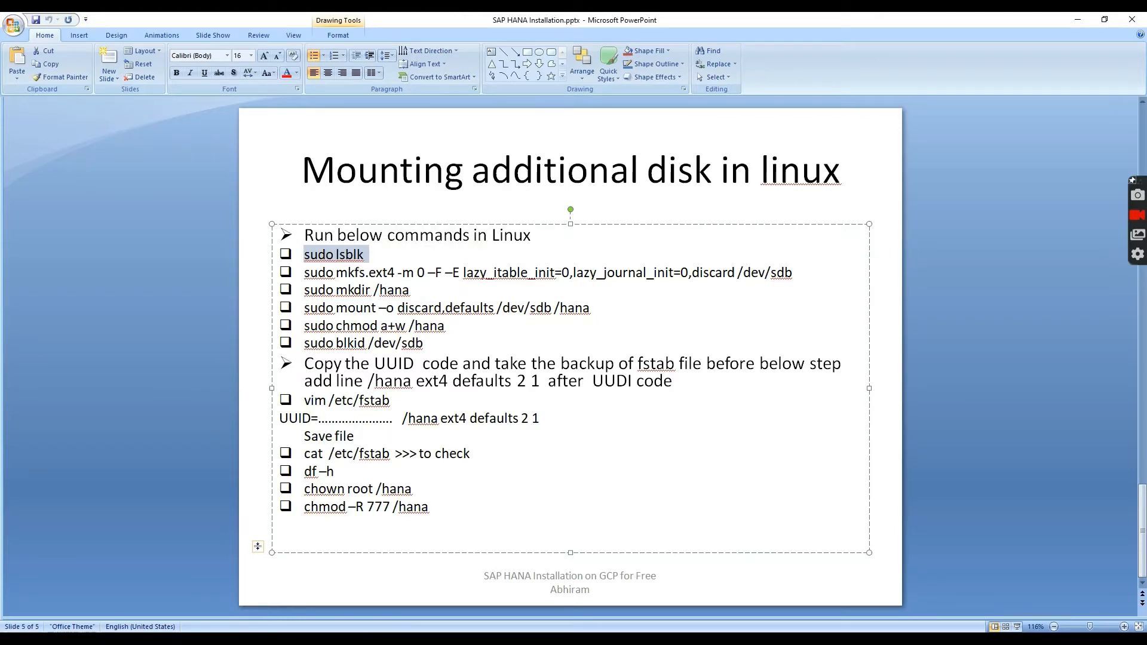
pyautogui.hotkey('alt', 'Tab')
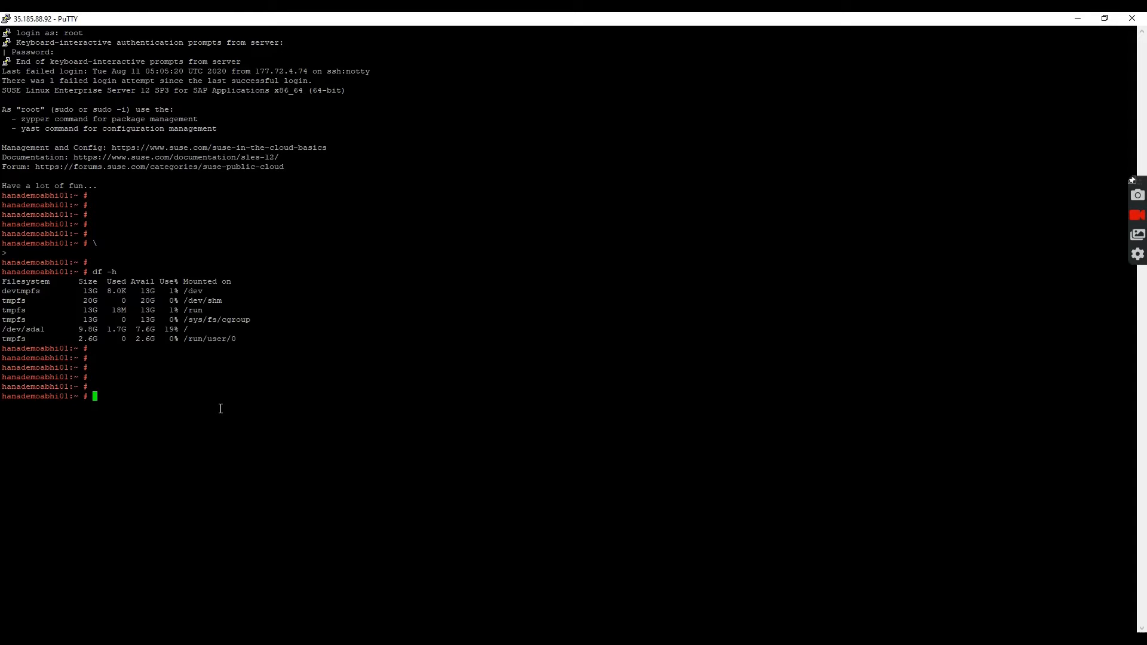
pyautogui.rightClick(220, 408)
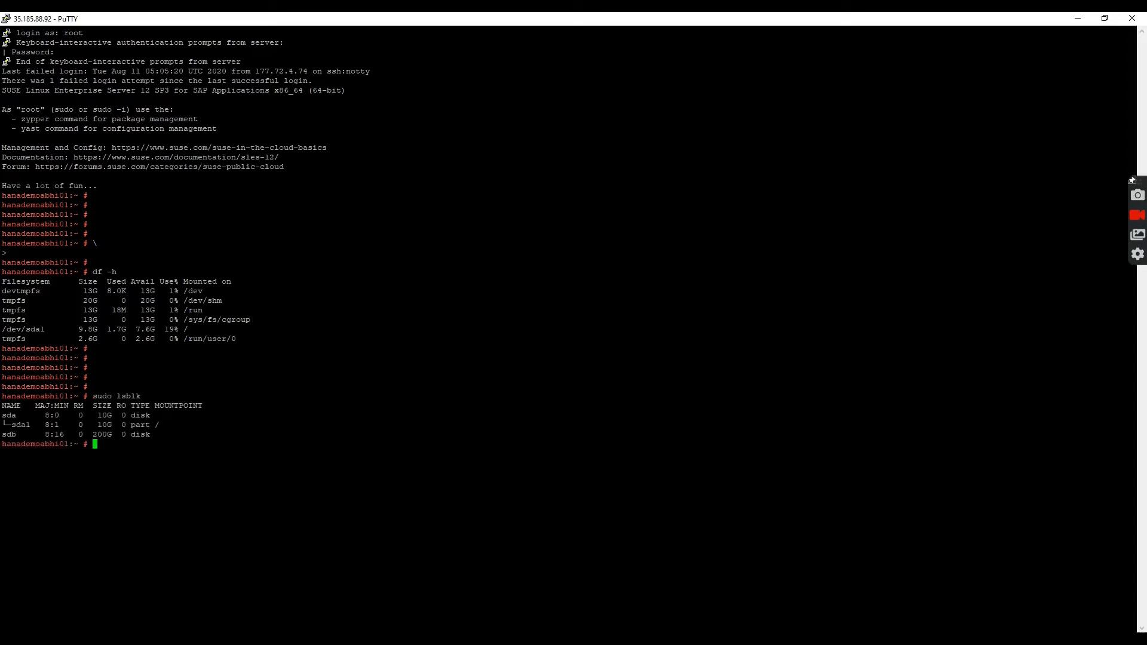
pyautogui.hotkey('alt', 'Tab')
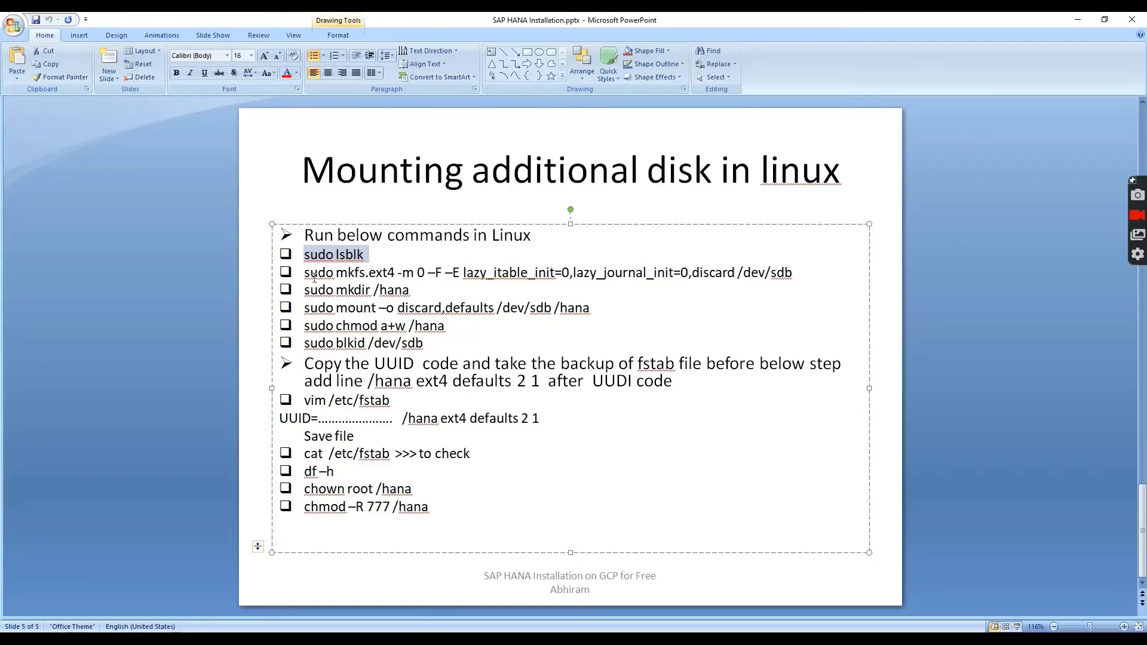